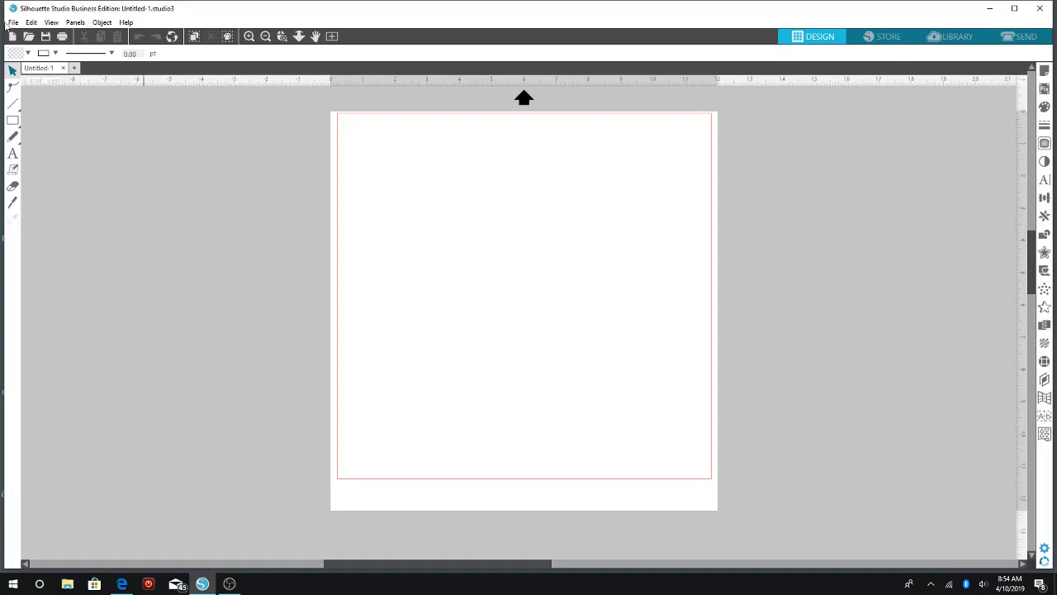
Add the text "you + me" near the upper left of the page.
click(12, 153)
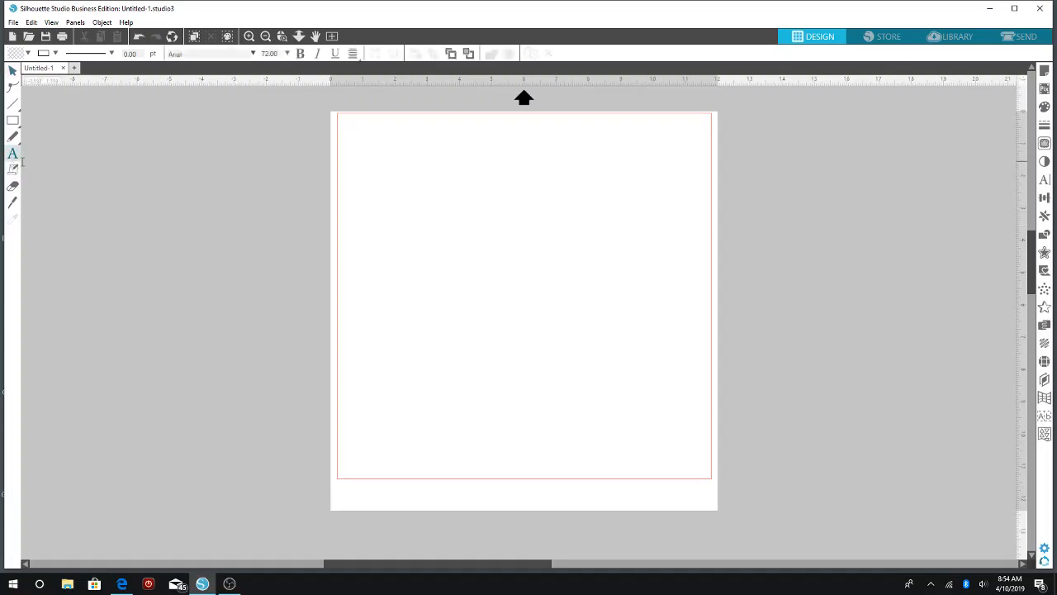
click(373, 206)
text(y)
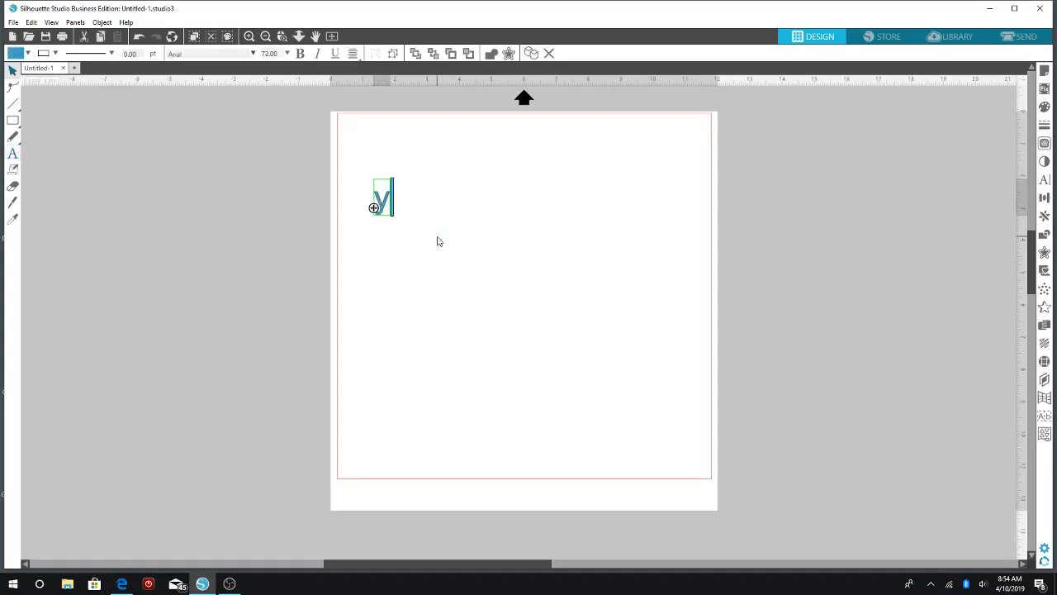
text(ou + me)
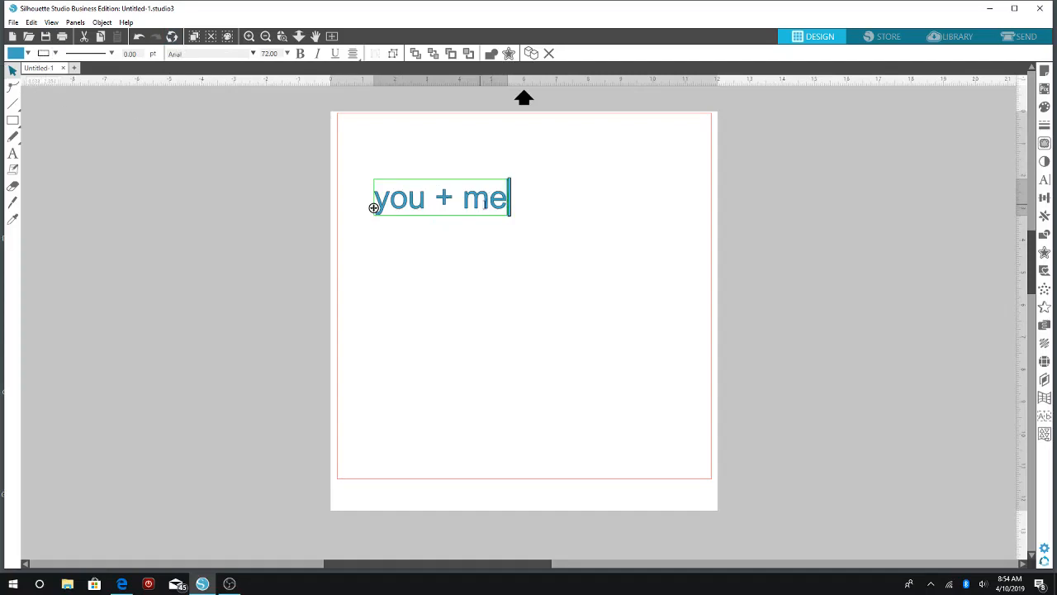
Fill the whole "you + me" text with black.
drag(509, 198, 374, 199)
click(30, 54)
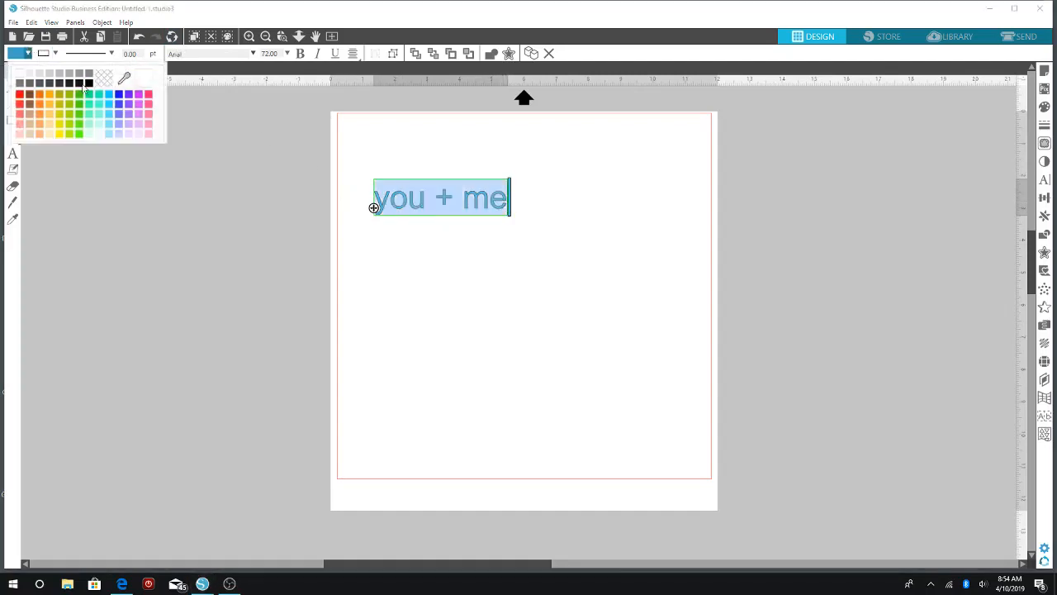
click(88, 78)
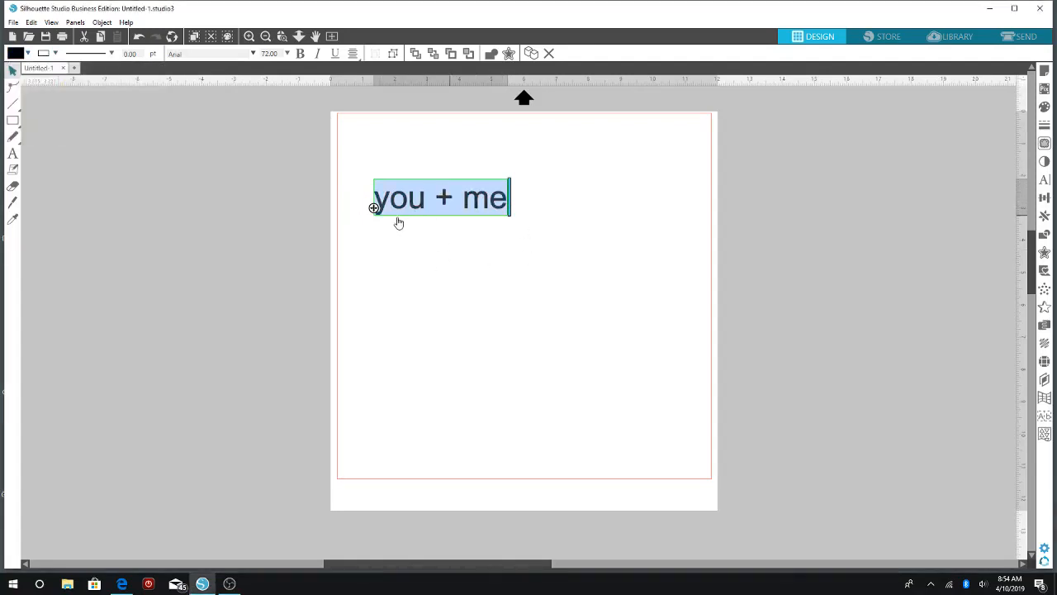
click(475, 233)
Change the font of the "you + me" text to La Paloma and move the text closer to the page's middle.
click(477, 205)
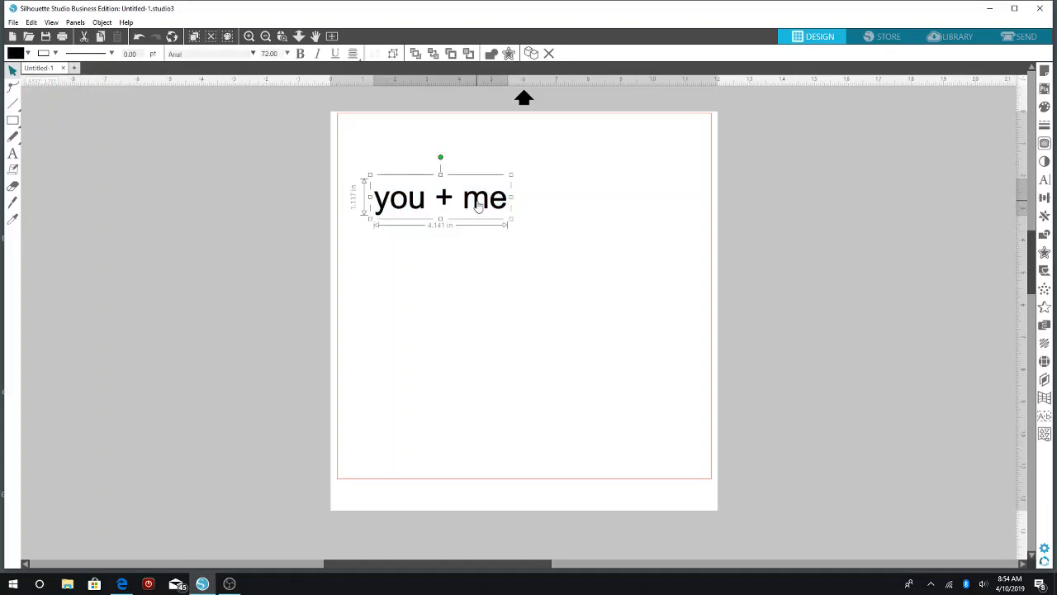
click(254, 53)
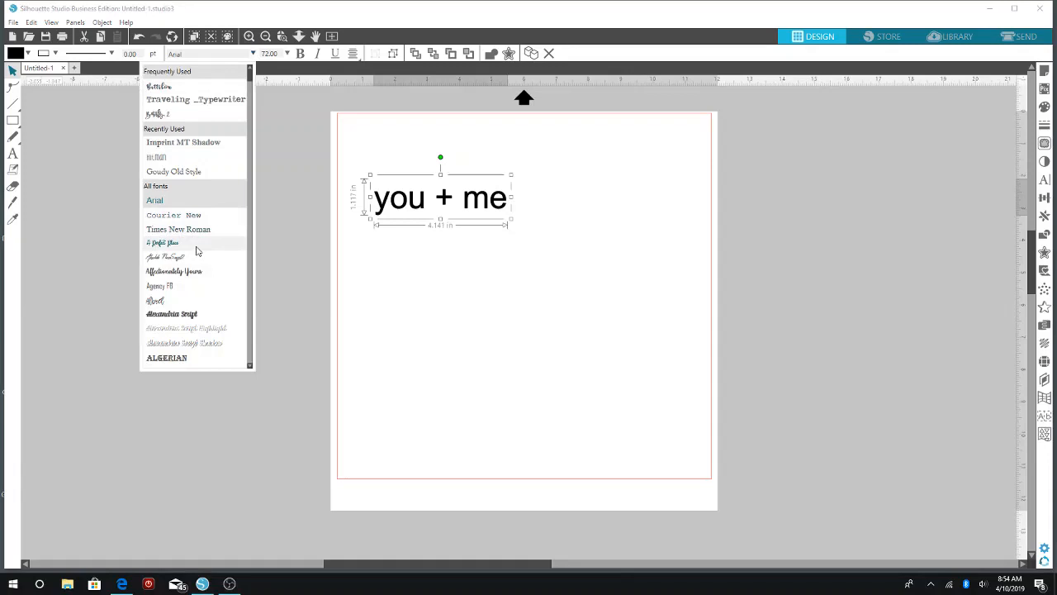
scroll(197, 245, down, 2)
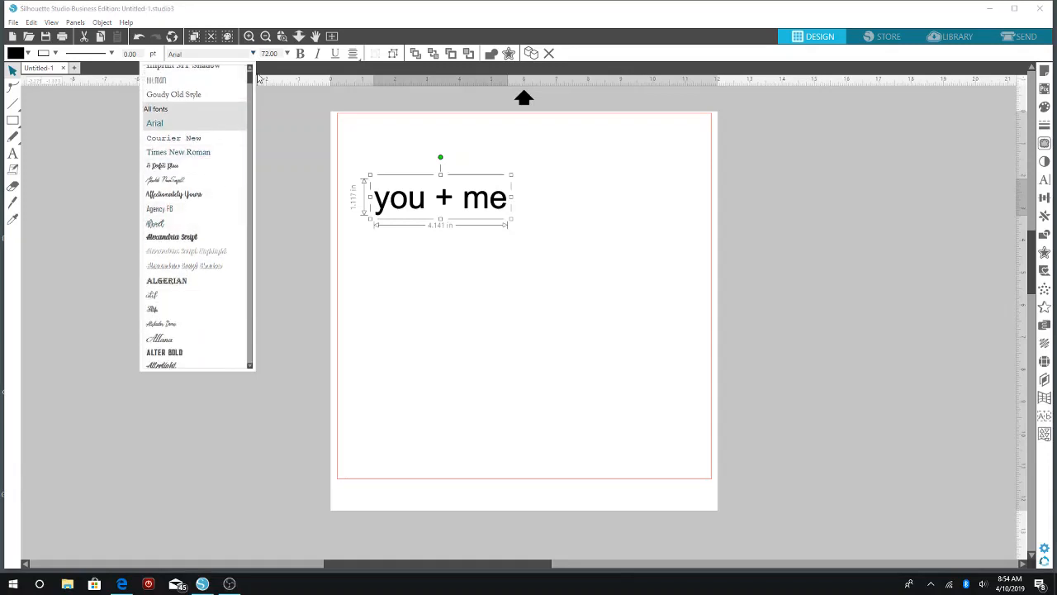
scroll(251, 207, down, 10)
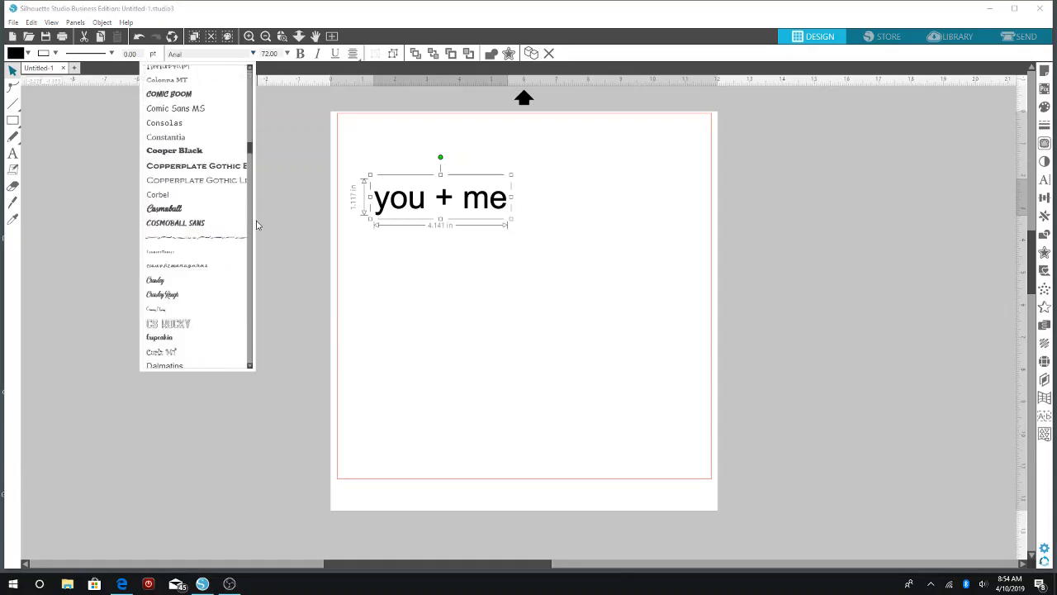
scroll(252, 228, down, 15)
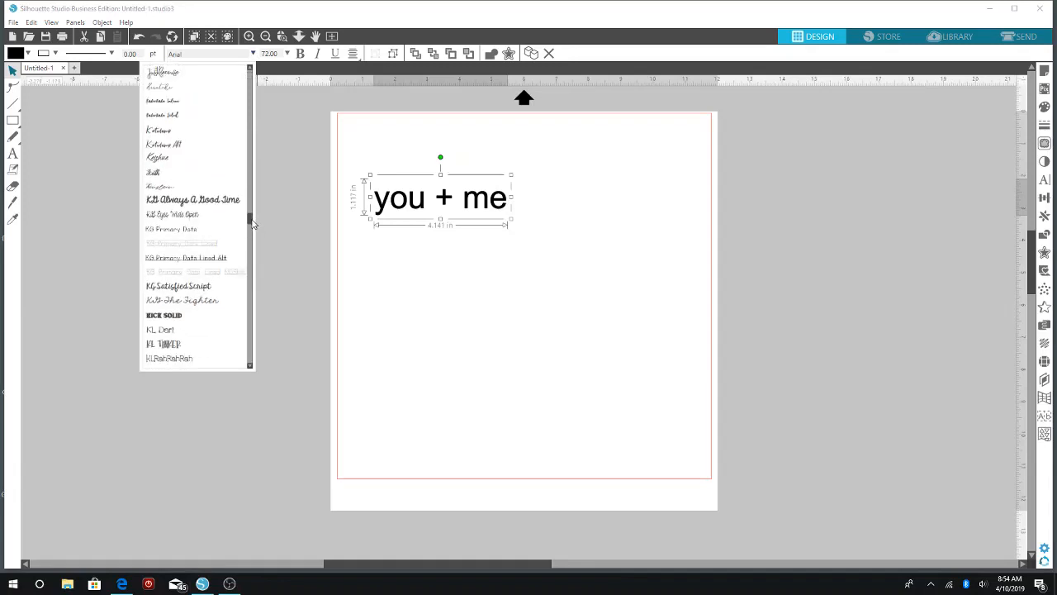
scroll(248, 229, down, 3)
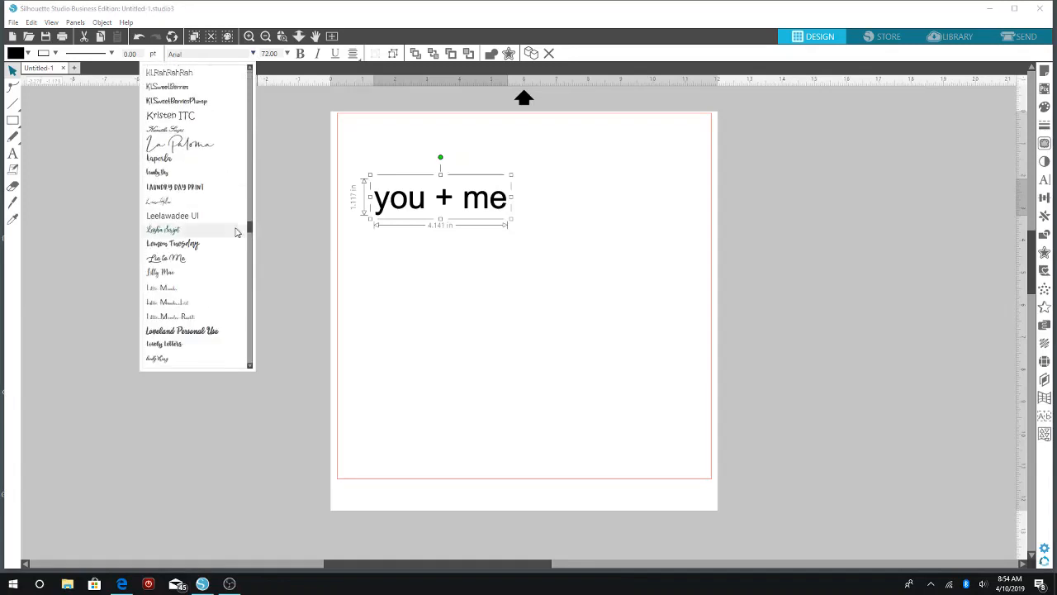
click(189, 145)
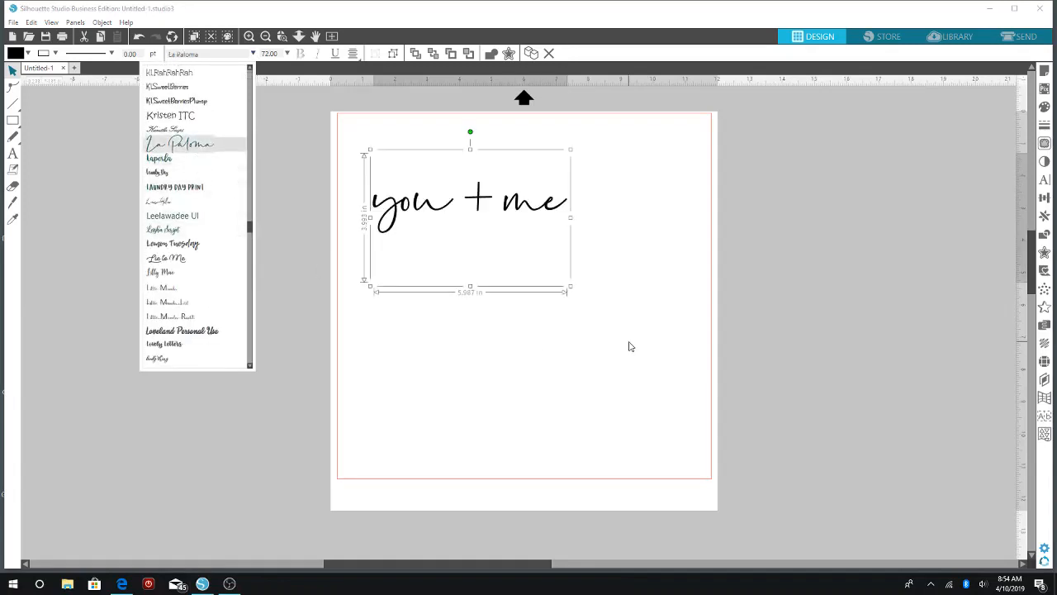
click(528, 237)
drag(423, 208, 465, 233)
click(457, 284)
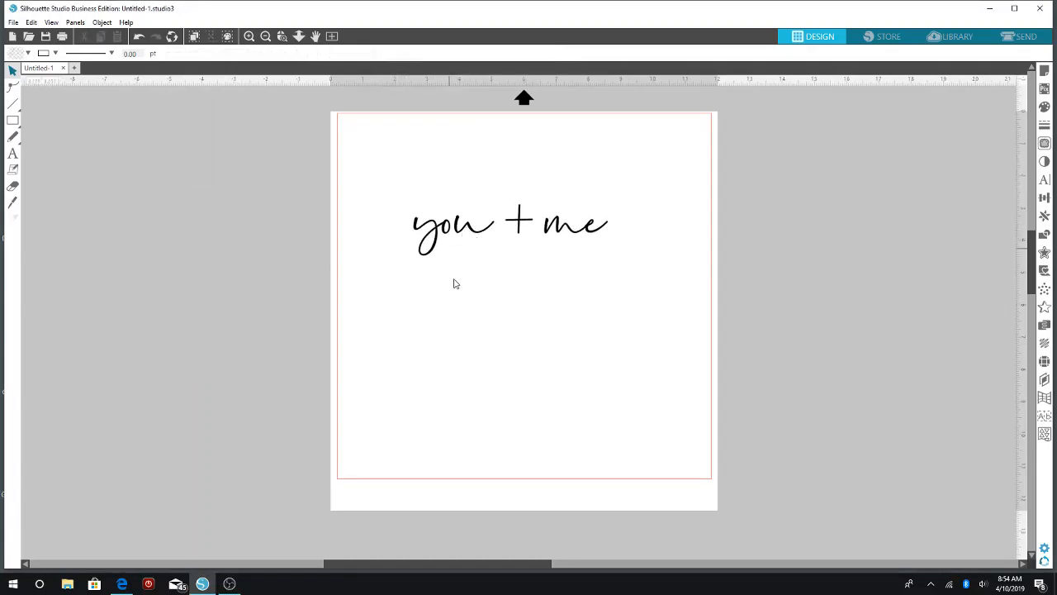
Make the fill of the "you + me" text transparent so only the letter outlines remain.
click(459, 235)
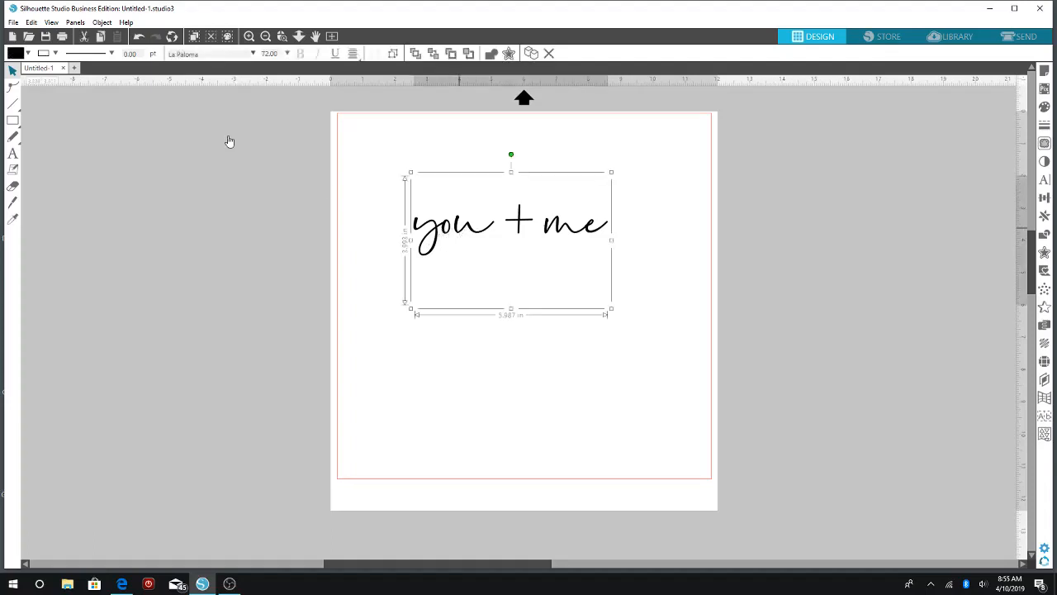
click(28, 53)
click(104, 79)
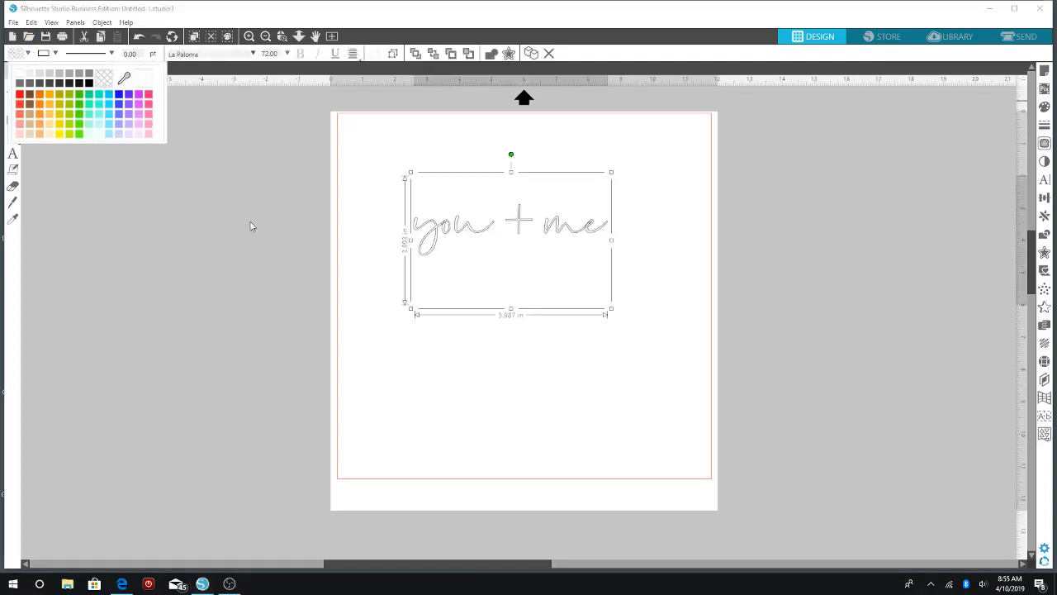
click(252, 226)
Weld the overlapping script letters of "you + me" and make the welded pieces into one compound path.
click(248, 37)
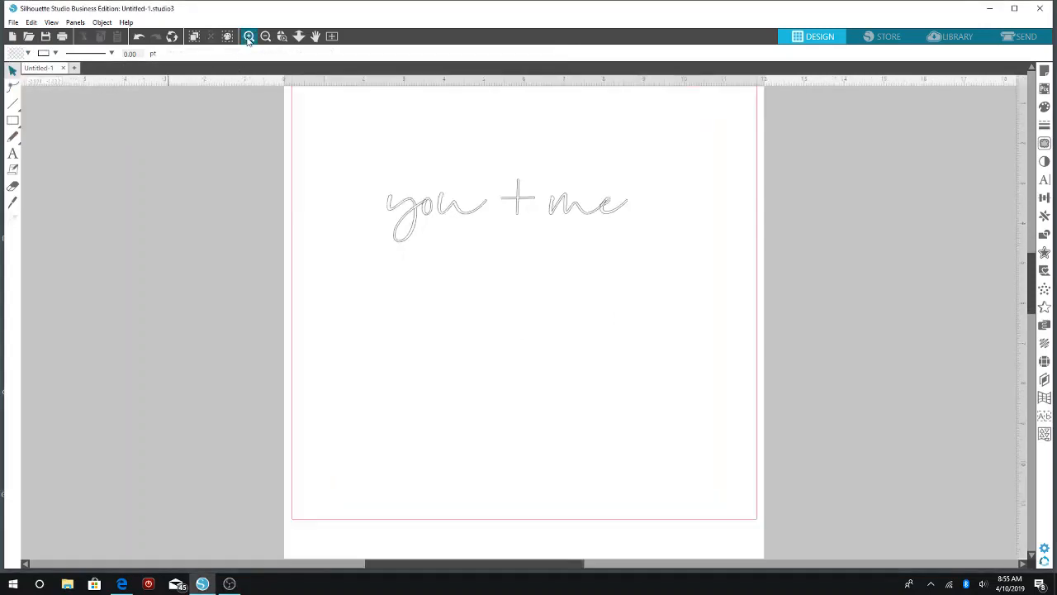
click(249, 36)
click(249, 37)
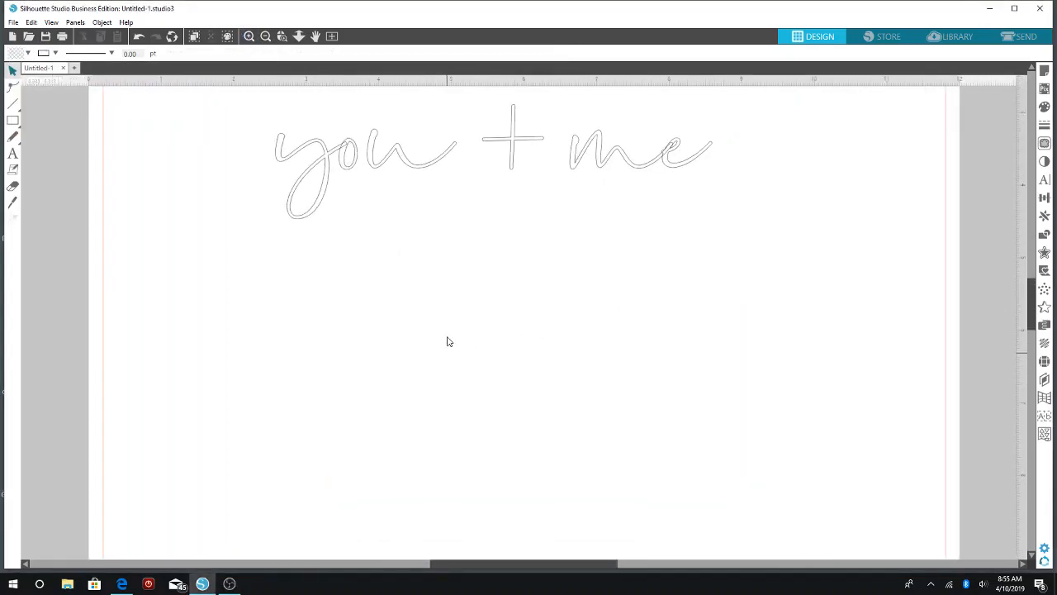
scroll(447, 341, up, 1)
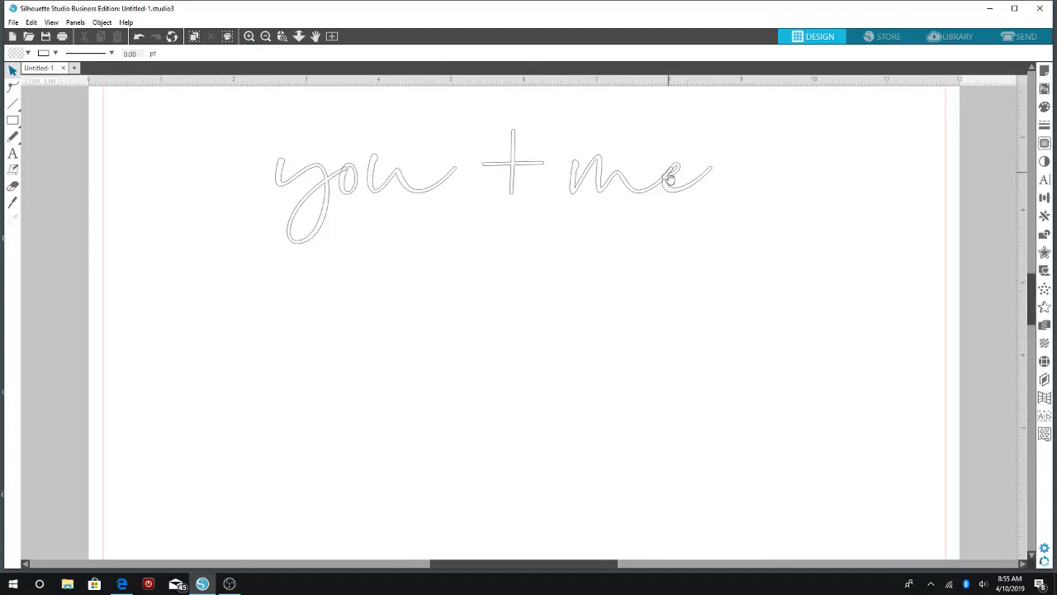
click(670, 179)
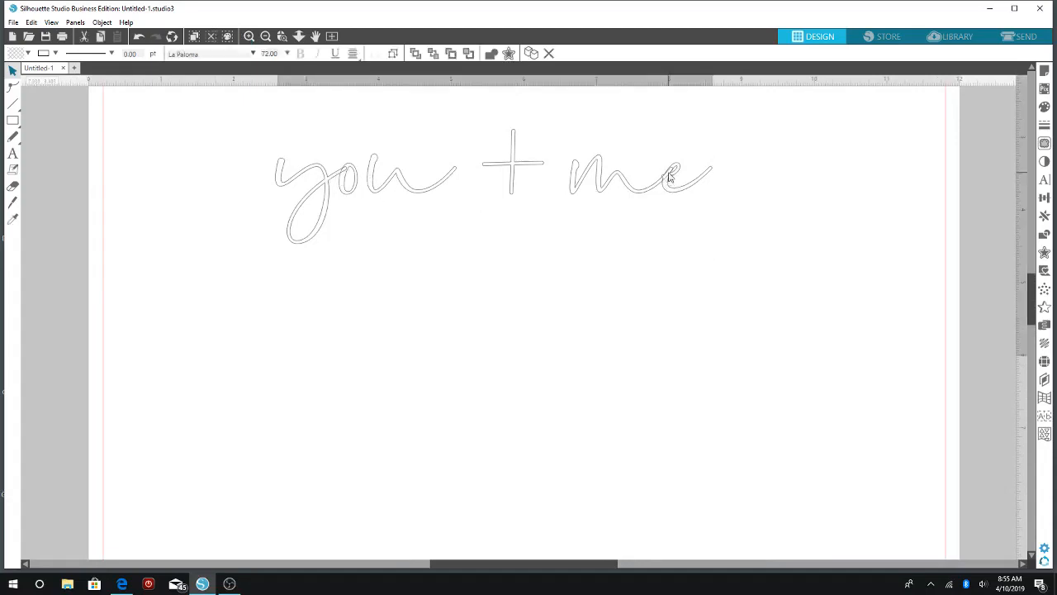
click(1044, 234)
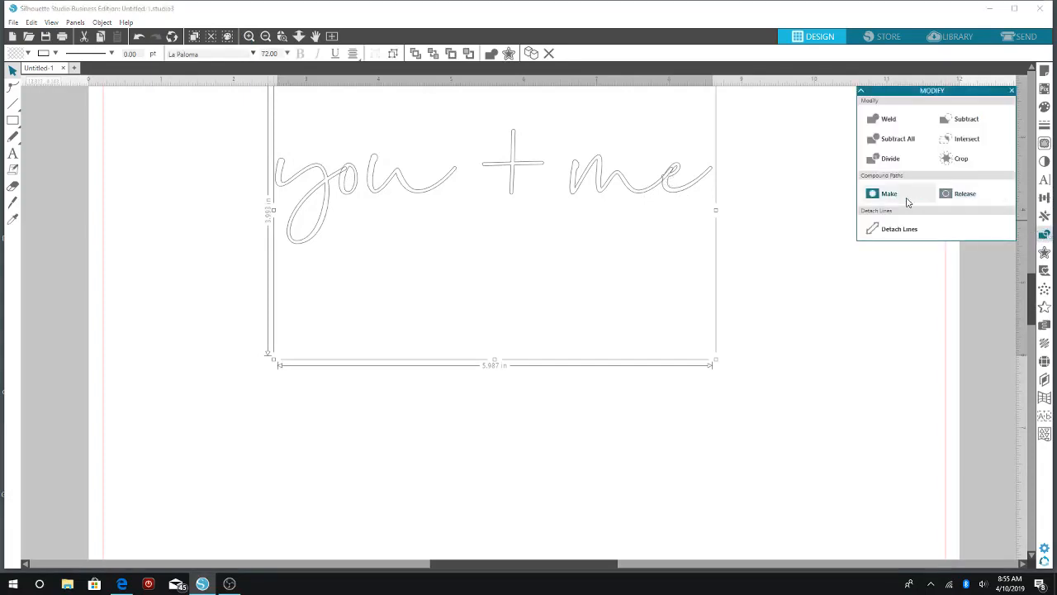
click(889, 121)
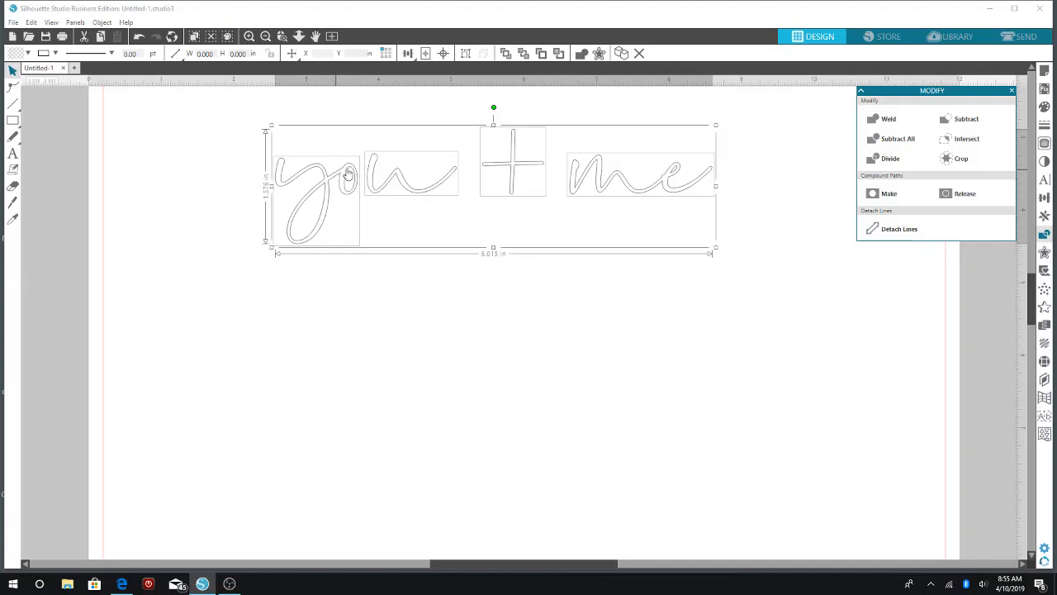
click(881, 195)
click(894, 201)
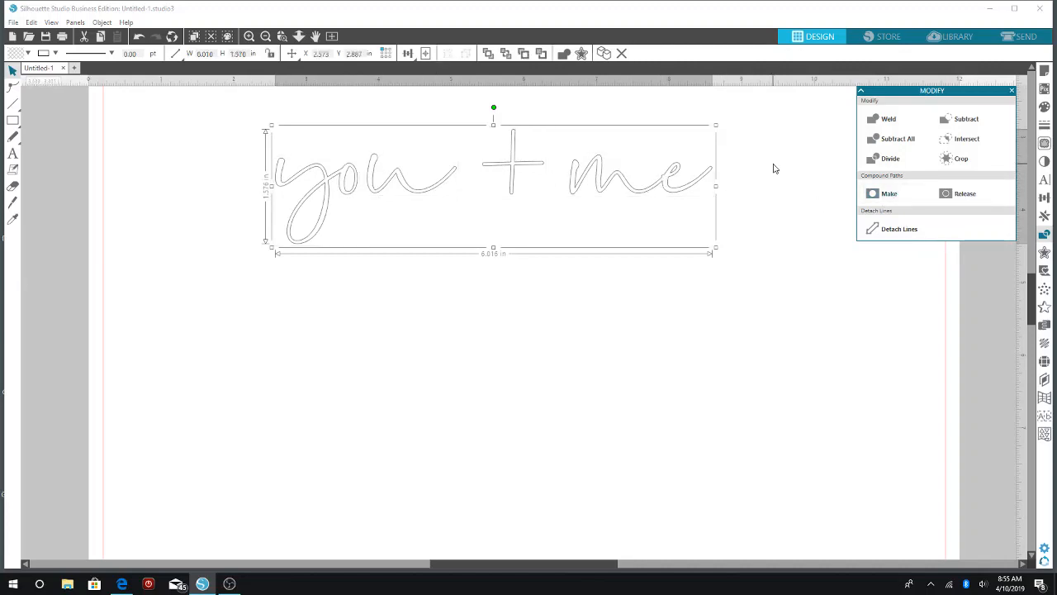
Move the compound lettering toward the page's upper-left corner, to about X 0.58 in and Y 1.64 in.
drag(517, 196, 519, 170)
scroll(476, 294, up, 1)
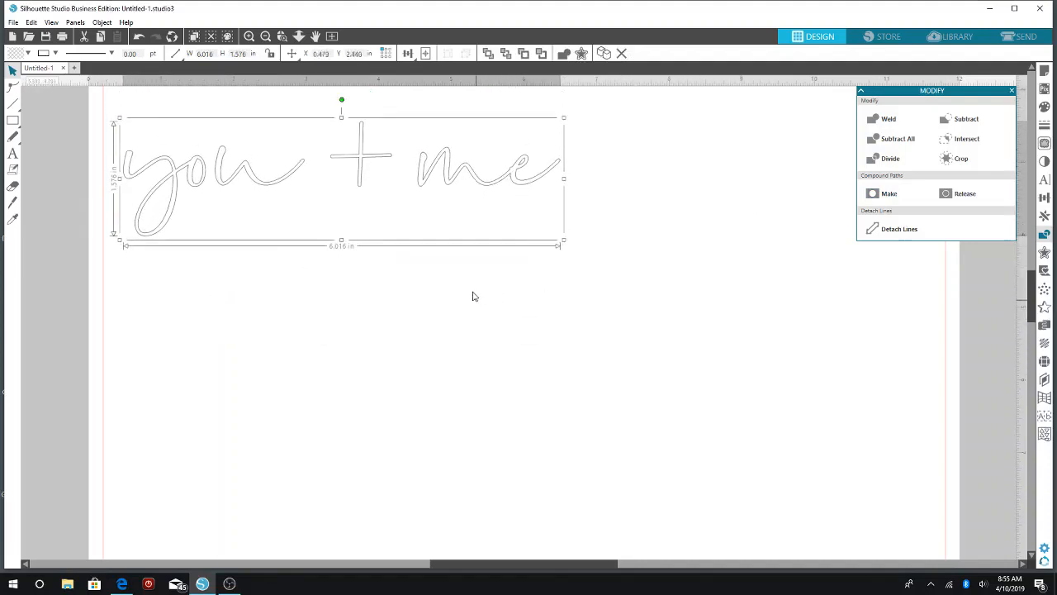
scroll(474, 295, up, 2)
drag(361, 208, 371, 150)
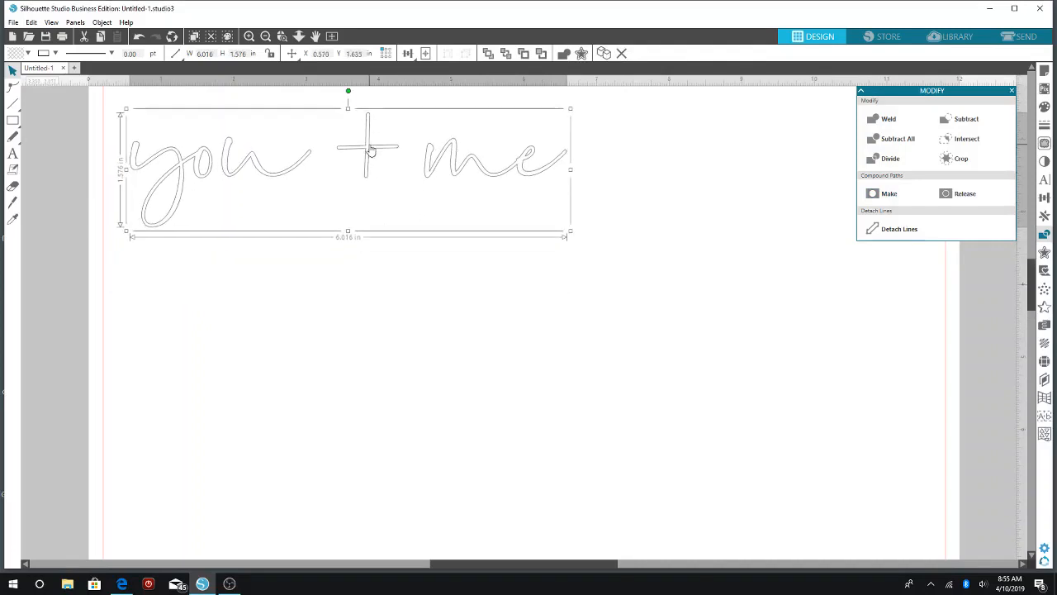
scroll(419, 316, up, 3)
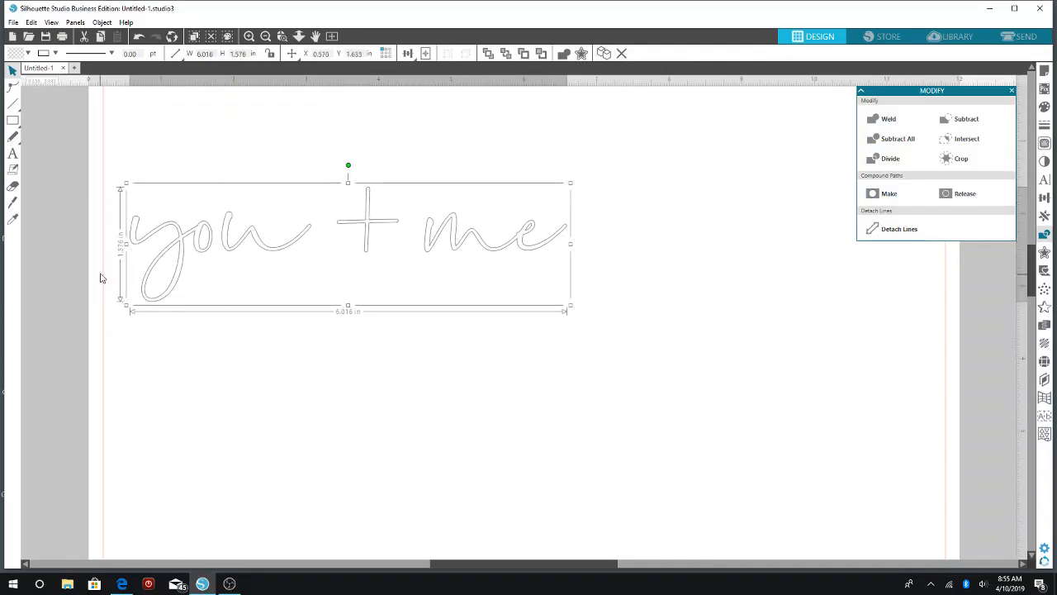
Enlarge the lettering proportionally to about 10.39 in wide and 2.72 in high, and center it across the upper part of the page.
click(265, 36)
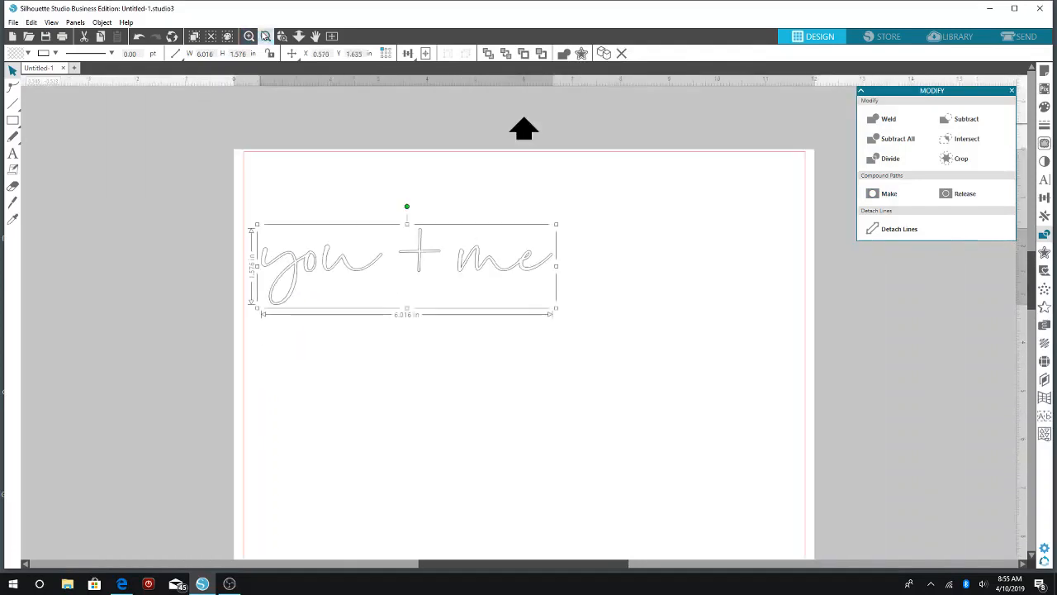
click(265, 36)
click(265, 36)
scroll(493, 311, down, 3)
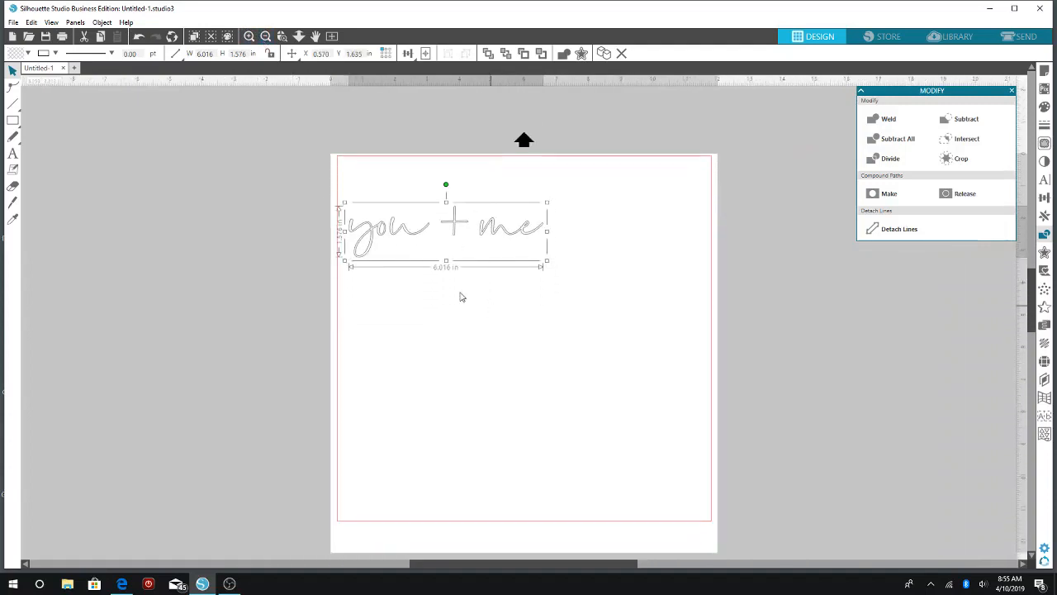
drag(375, 234, 399, 240)
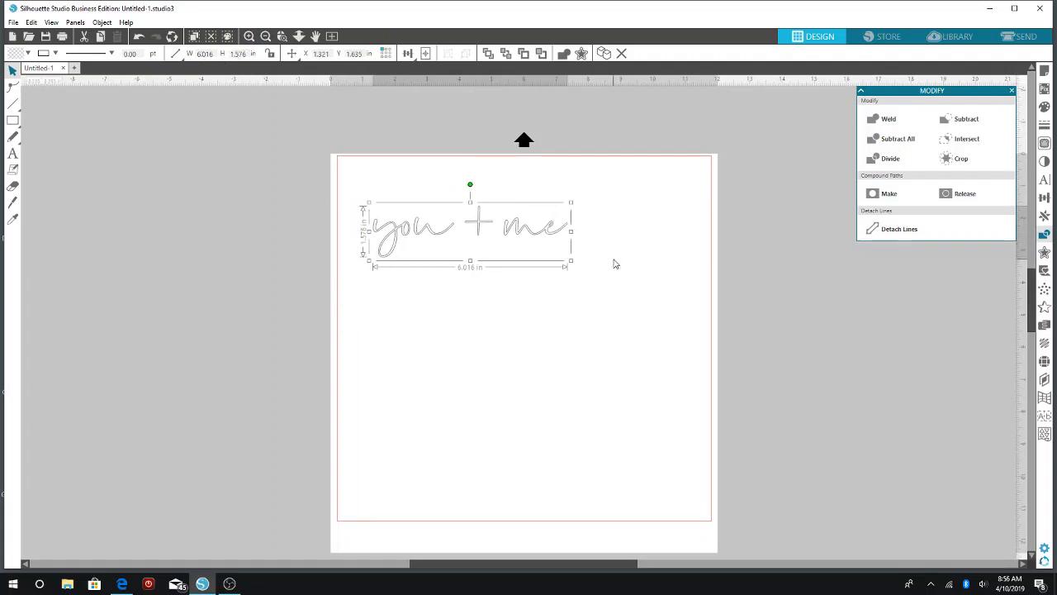
drag(570, 261, 699, 342)
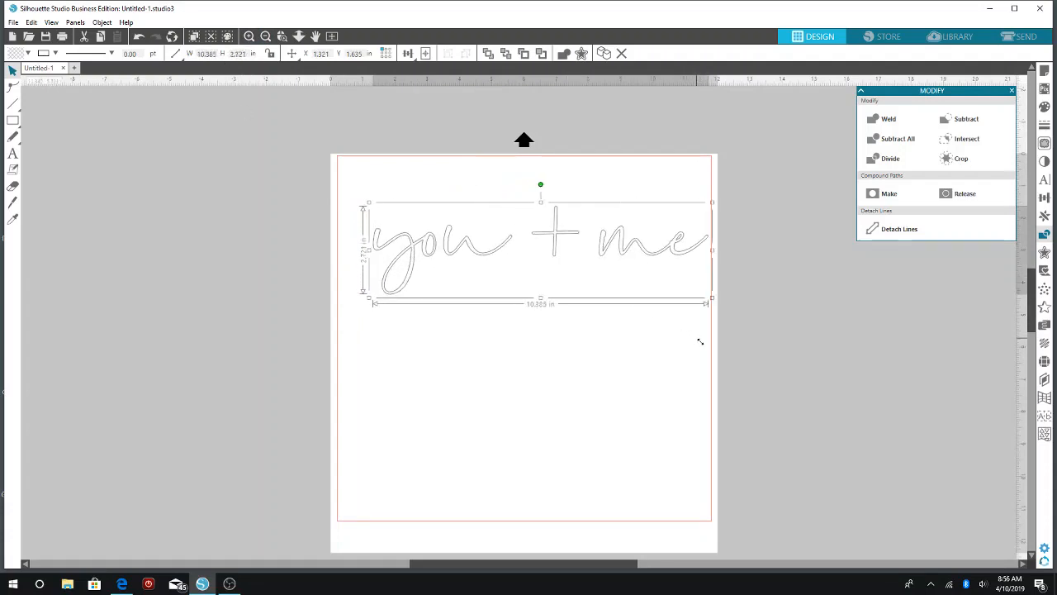
mouse_move(634, 248)
mouse_down()
mouse_move(611, 245)
mouse_move(618, 235)
mouse_up()
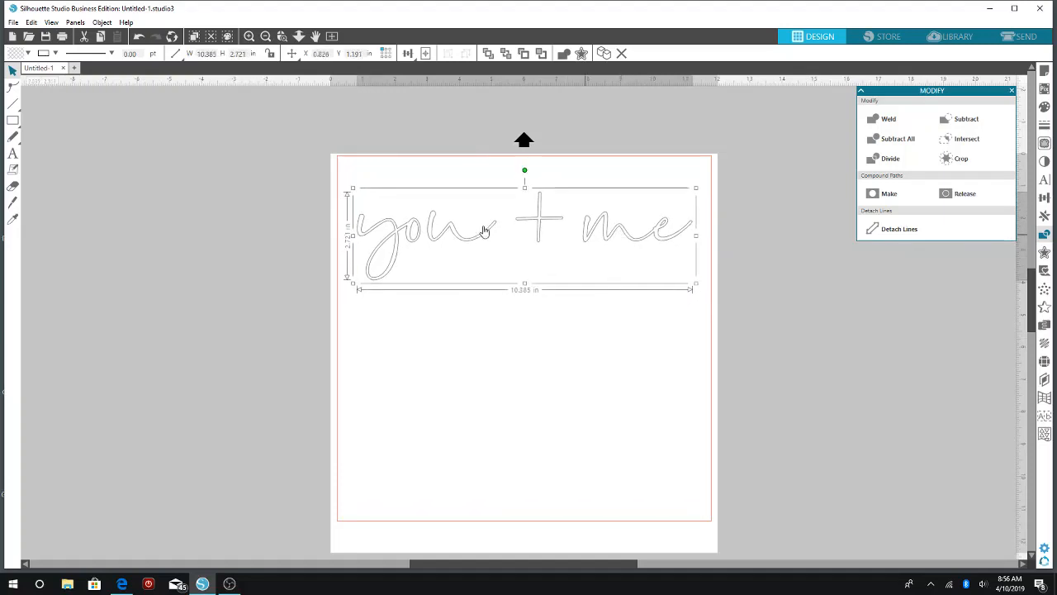
In the send settings, set the lettering's cut mode to Cut and the cutting speed to 3.
click(1041, 42)
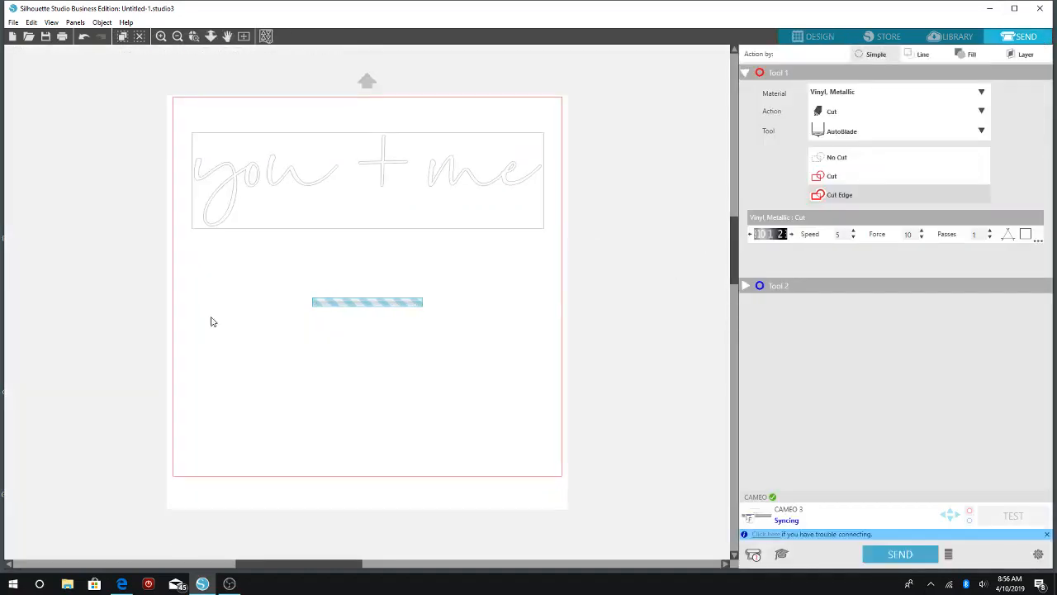
click(827, 179)
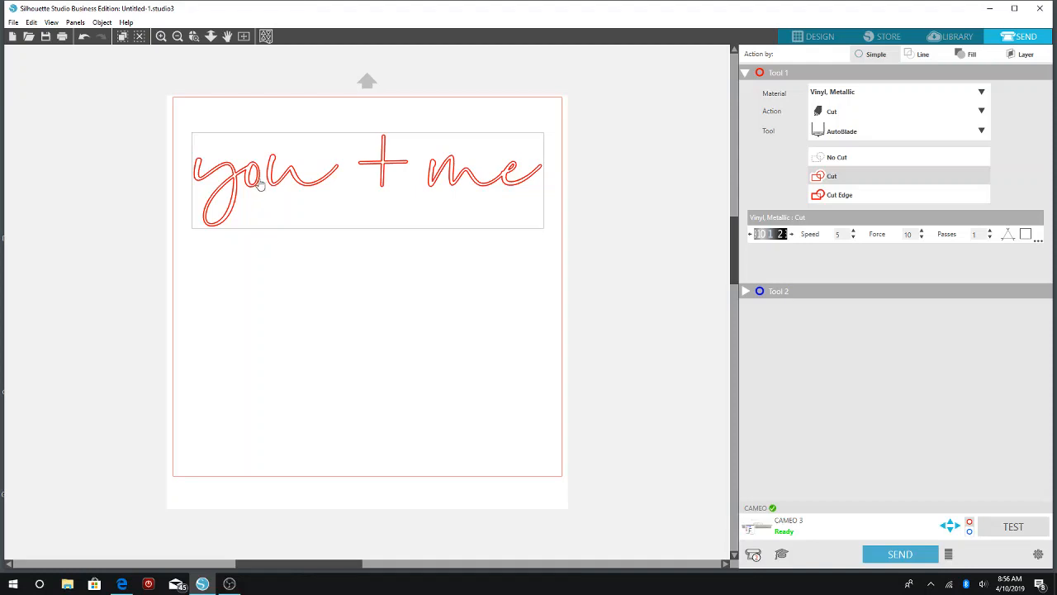
click(850, 97)
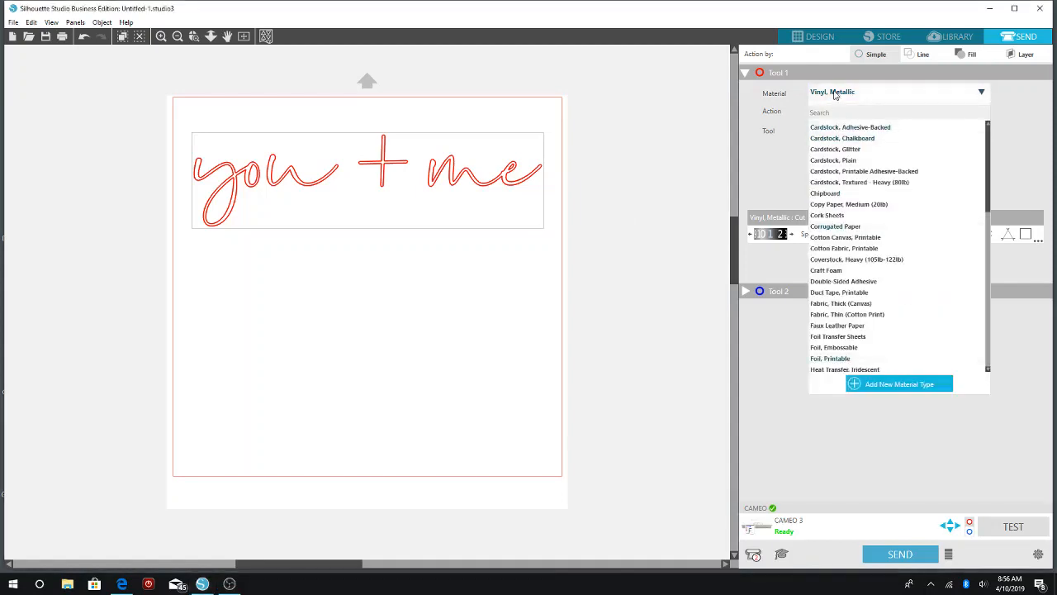
click(793, 114)
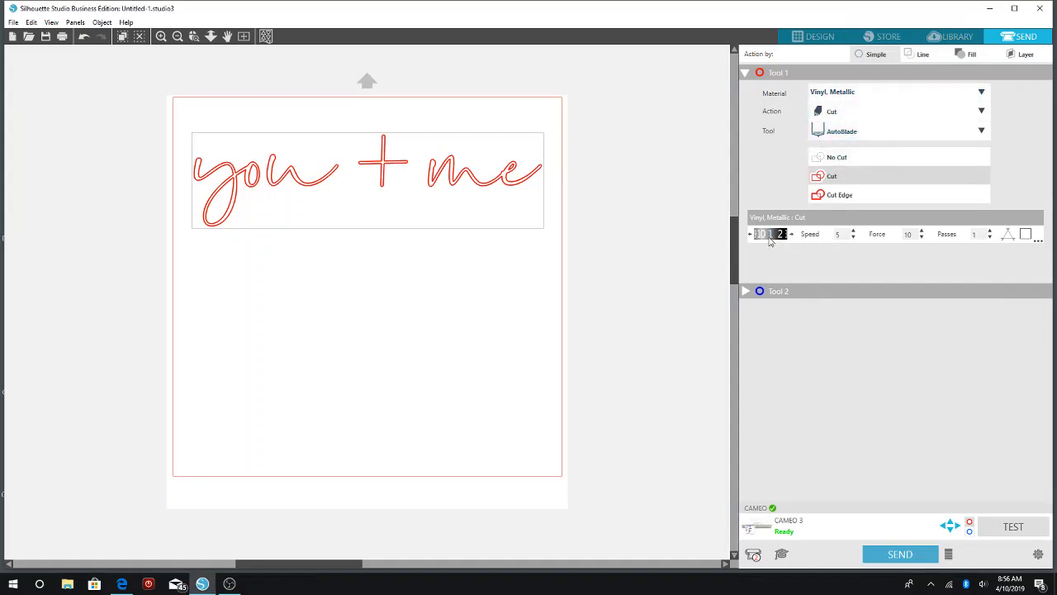
click(854, 238)
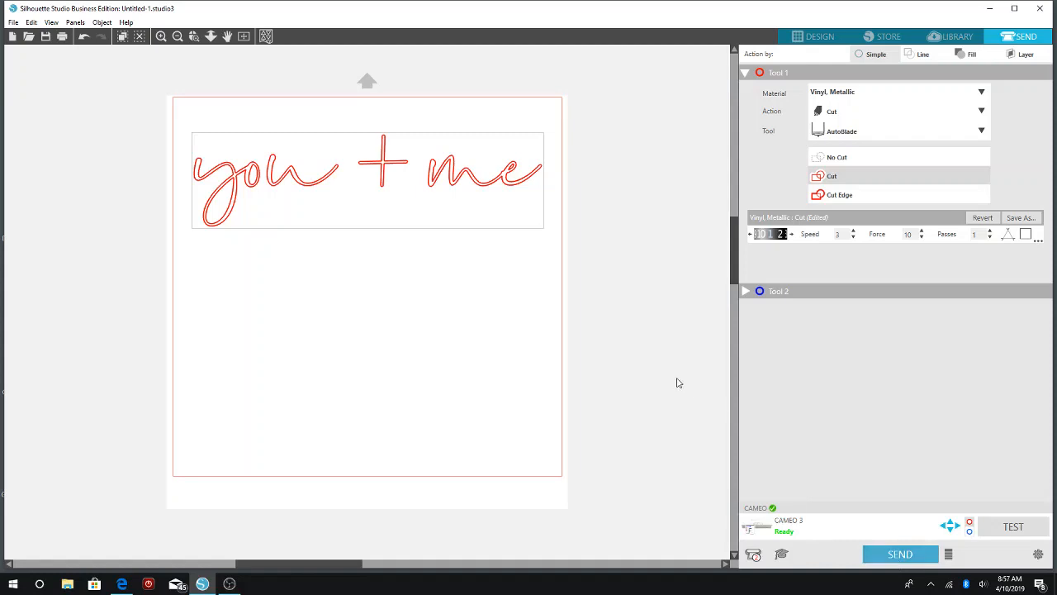
Return to the design view and start saving the project to the hard drive with the file name "you and me".
click(803, 38)
click(545, 213)
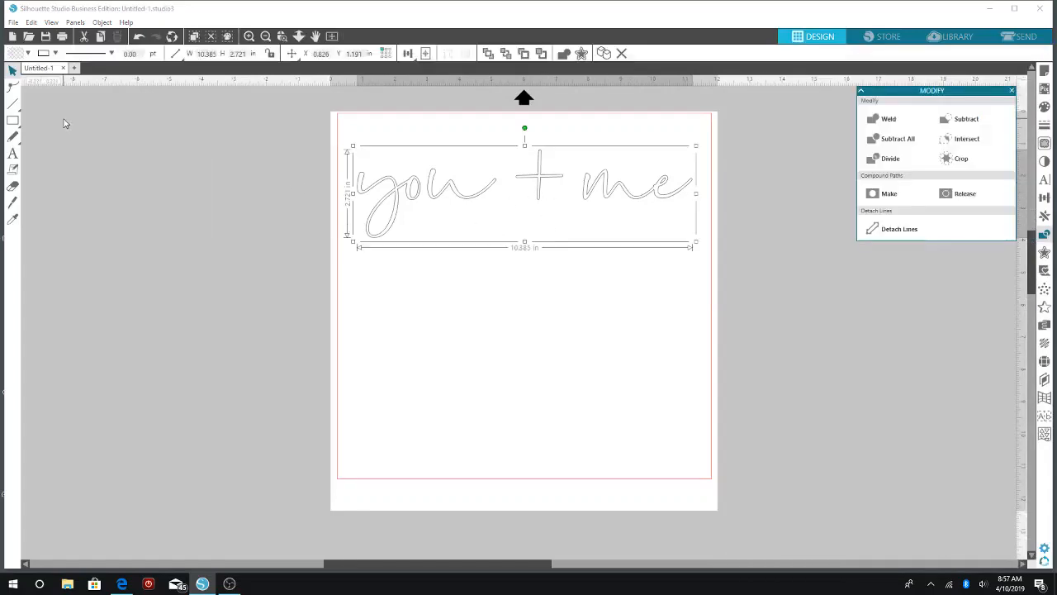
click(14, 25)
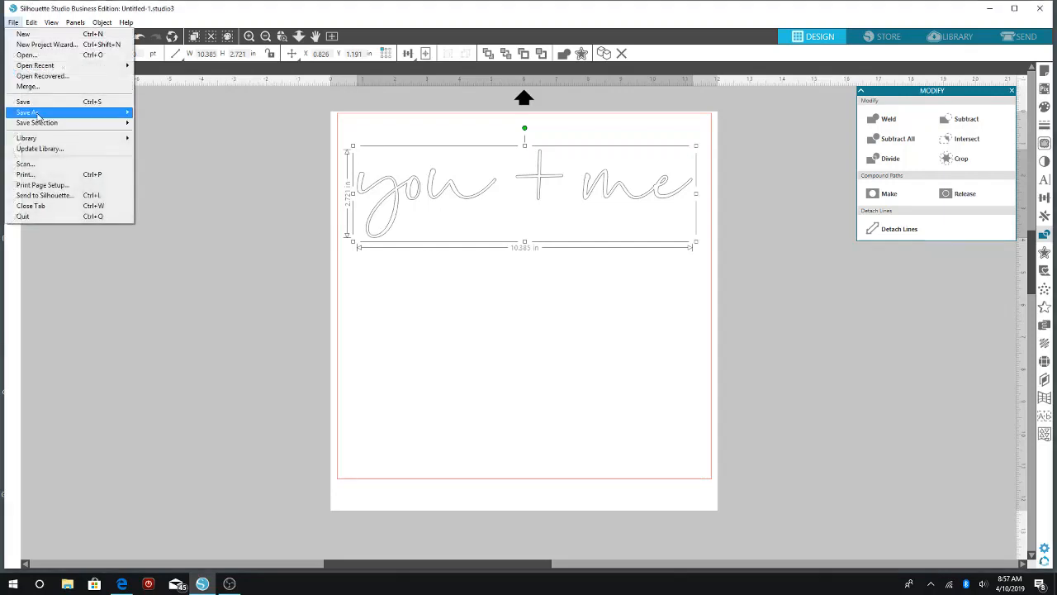
mouse_move(37, 115)
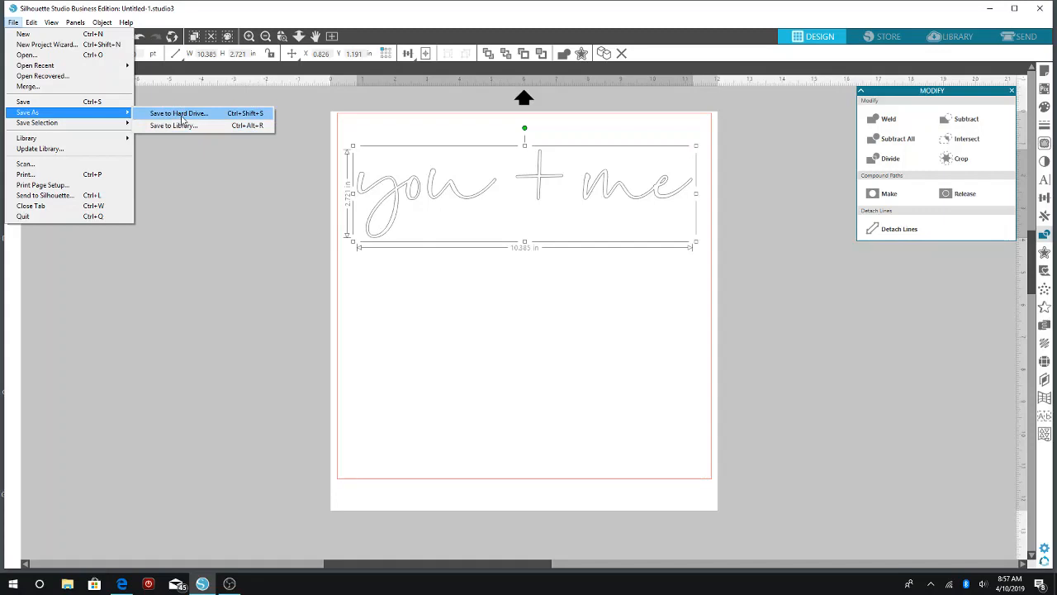
click(183, 121)
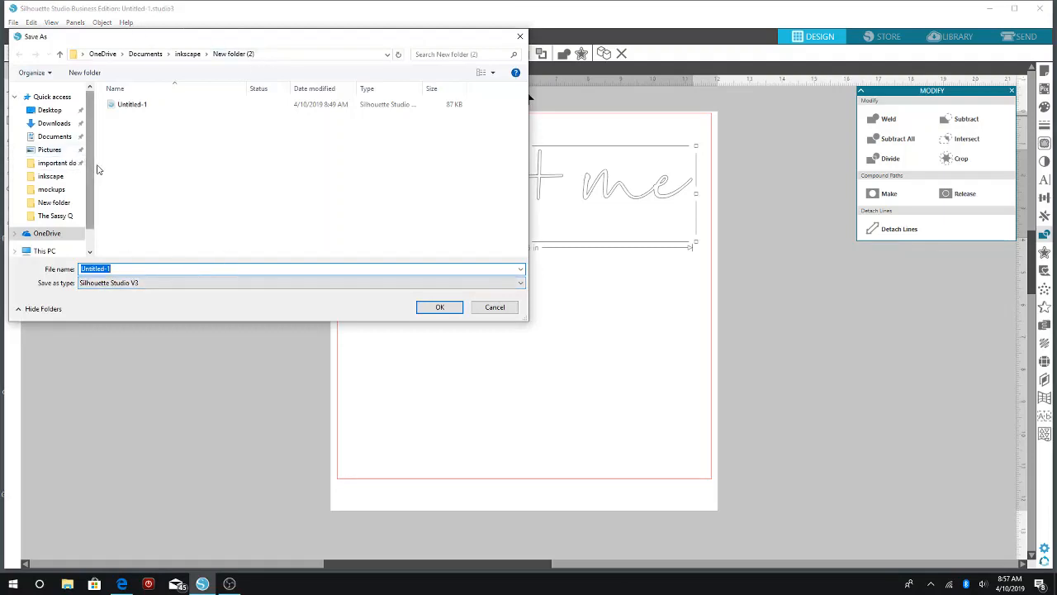
drag(95, 167, 12, 167)
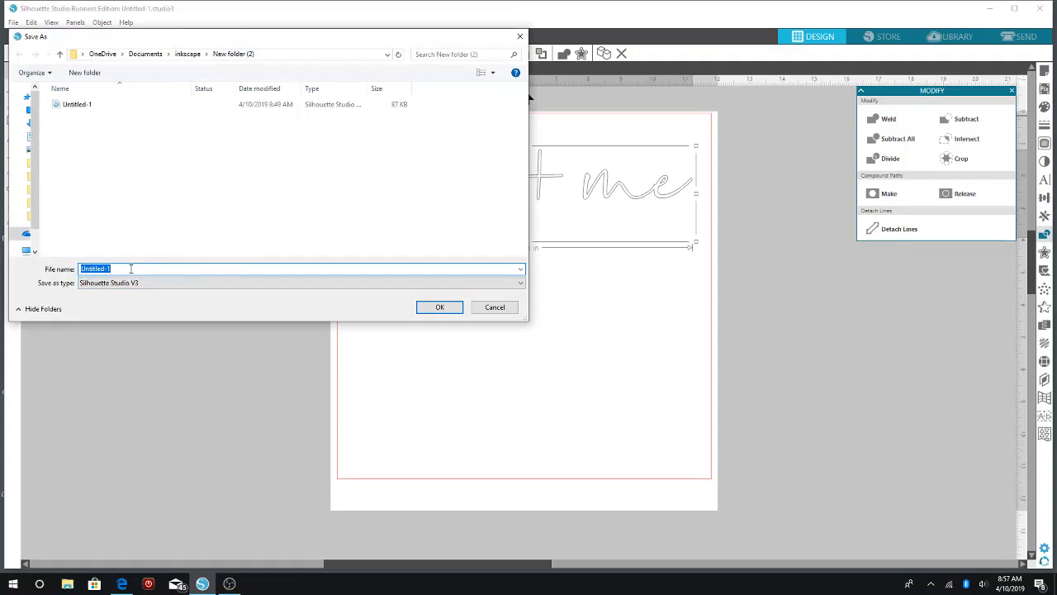
text(you and me)
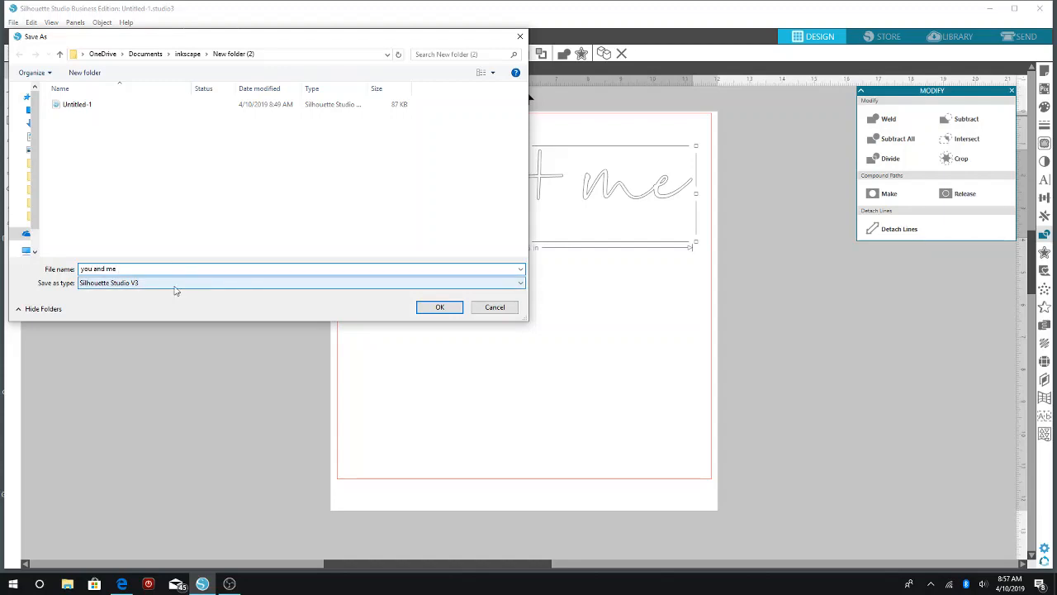
Compare the available file types, including SVG, choose Silhouette Studio V3 and save the file.
click(174, 286)
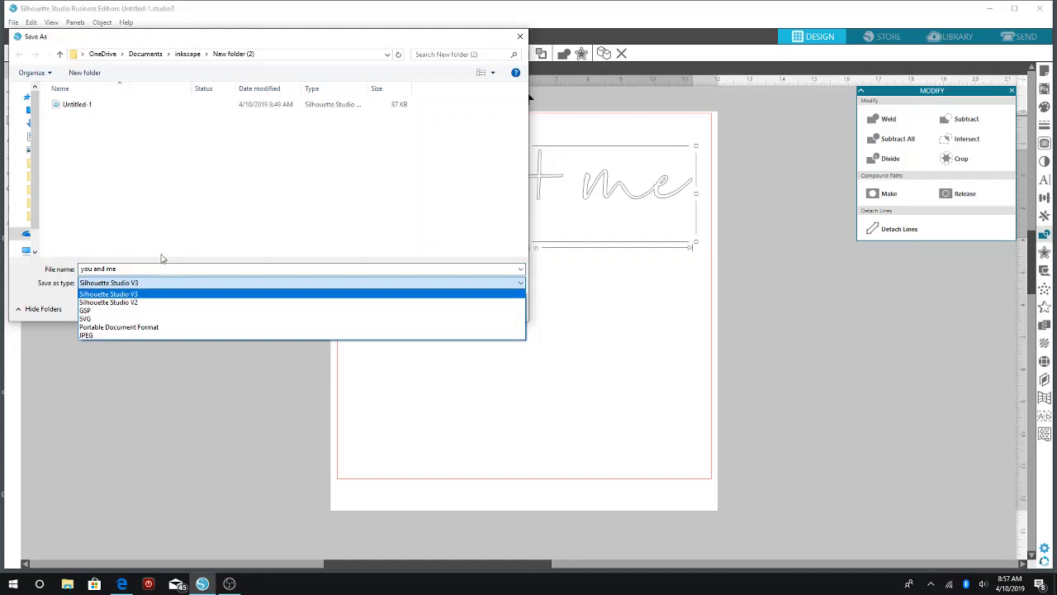
click(174, 285)
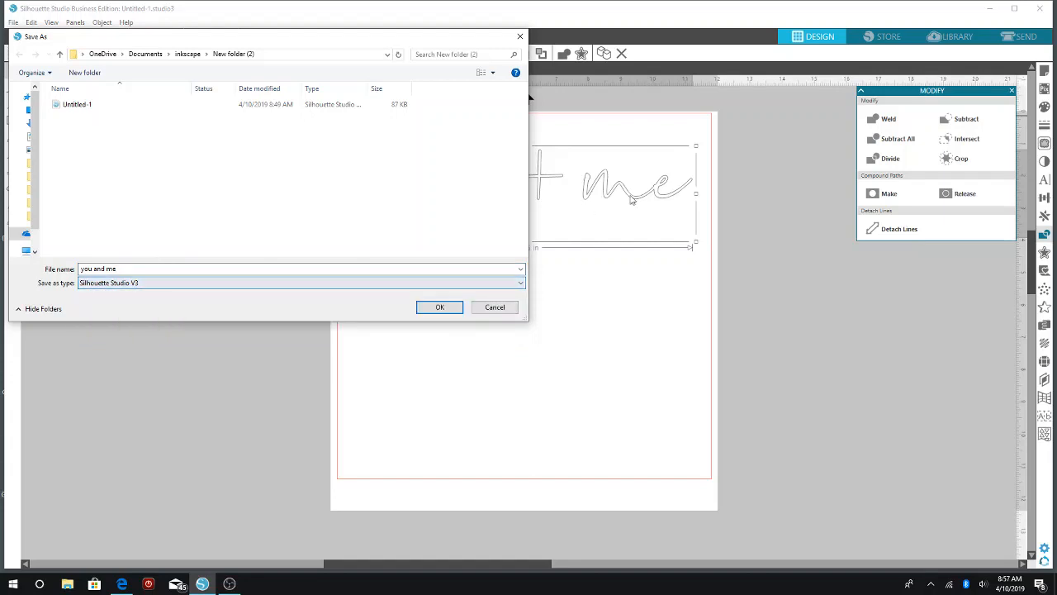
click(231, 284)
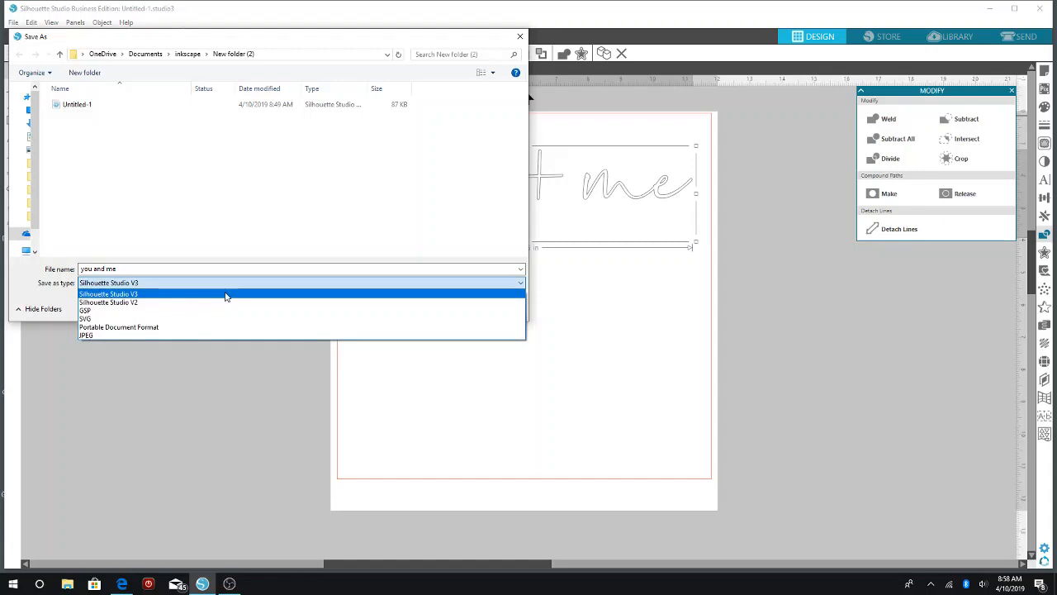
click(196, 323)
click(158, 284)
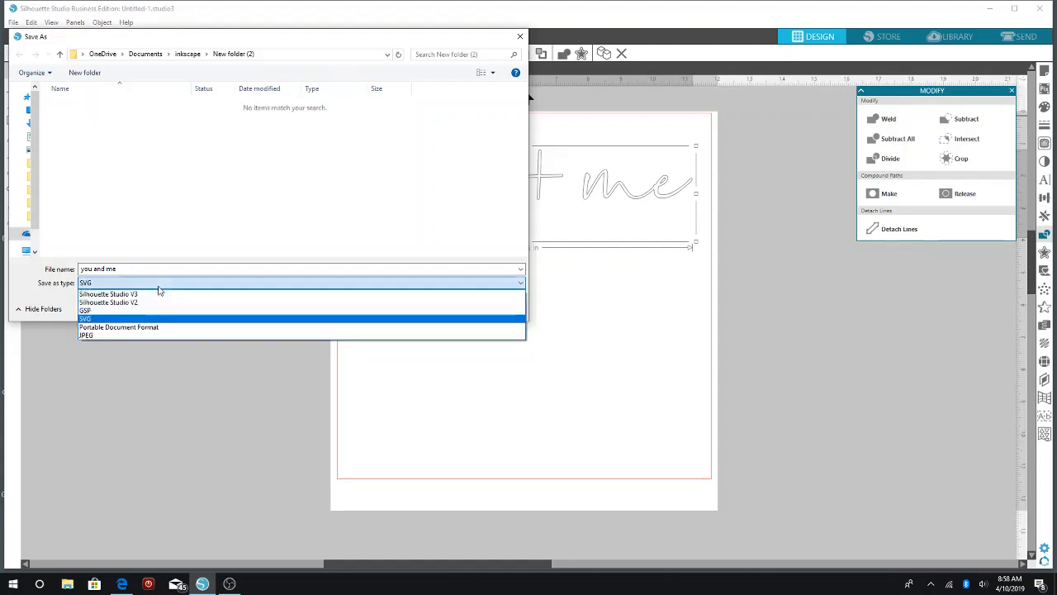
click(152, 294)
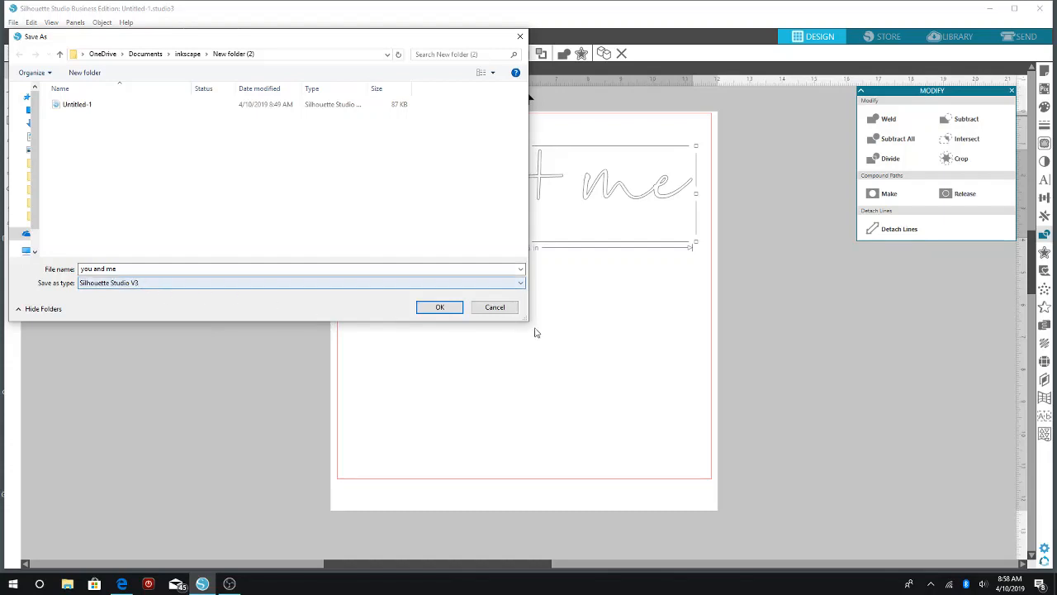
click(439, 307)
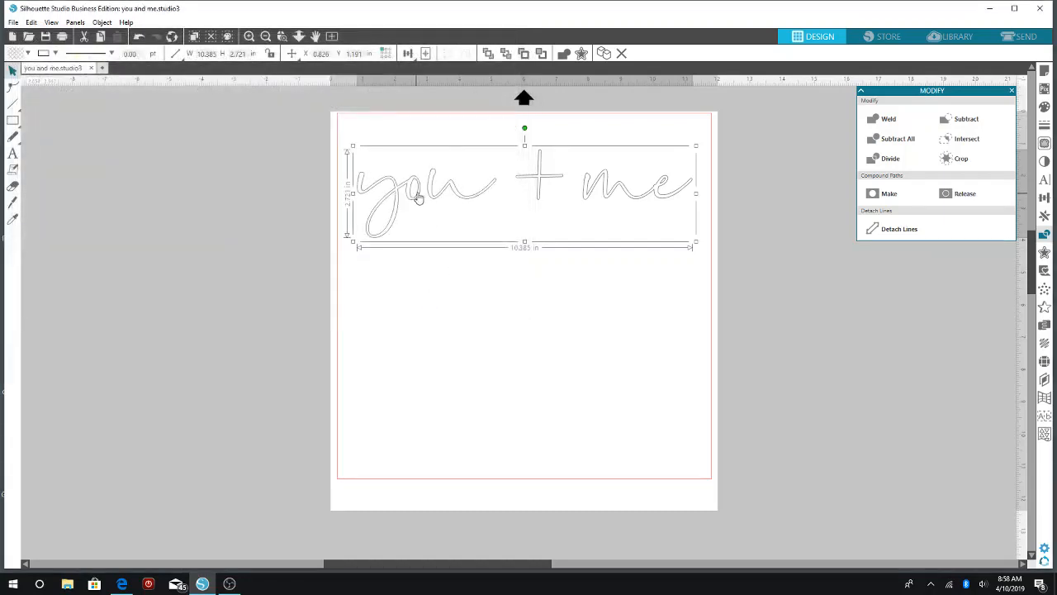
Move the "you + me" lettering up to about X 0.91 in and Y 0.70 in, and add the text "meals & memories" below it.
drag(428, 191, 431, 175)
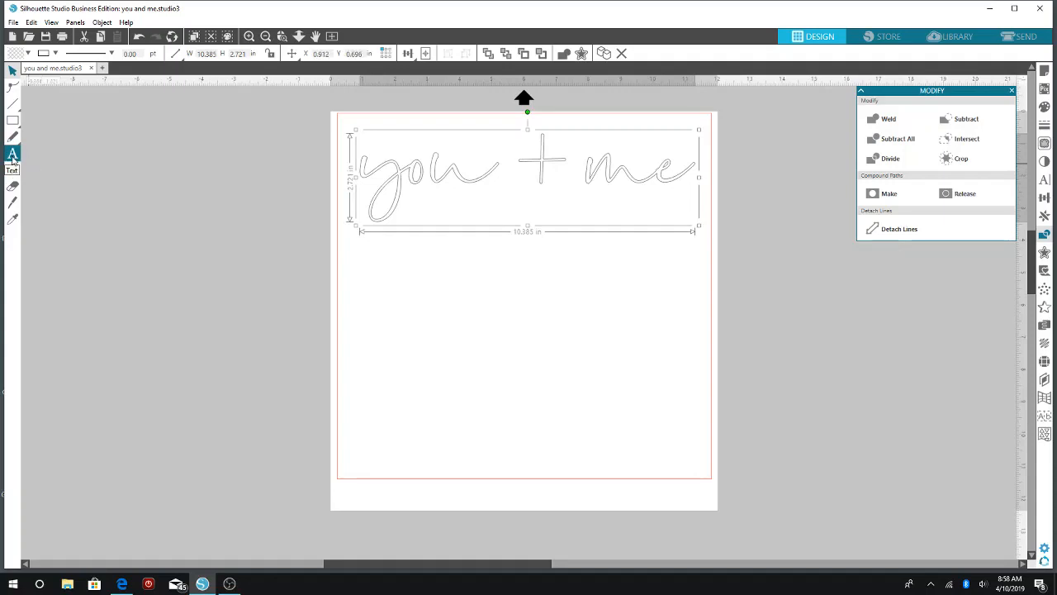
click(12, 154)
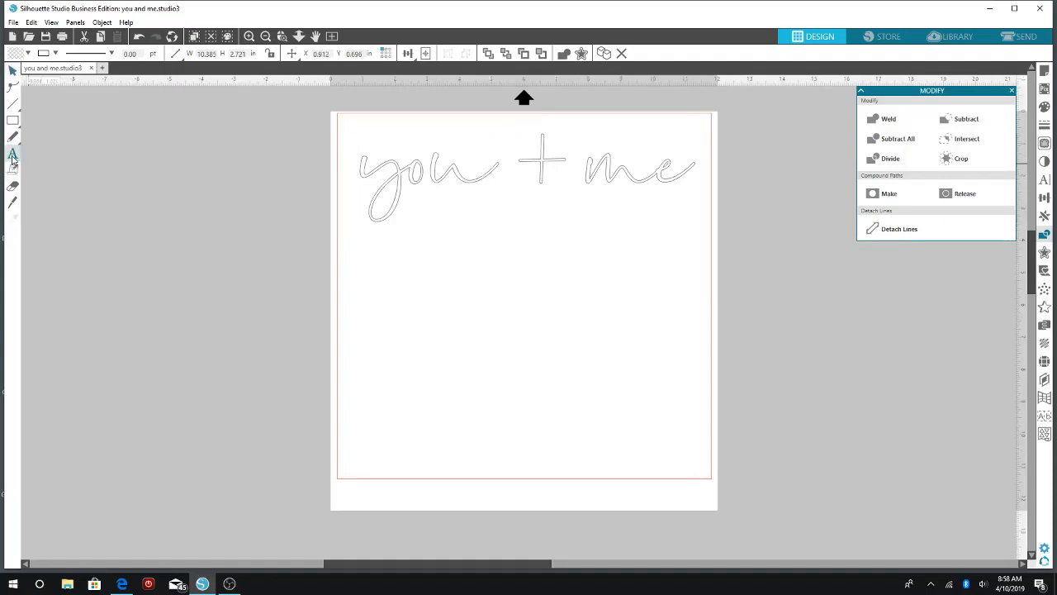
click(381, 293)
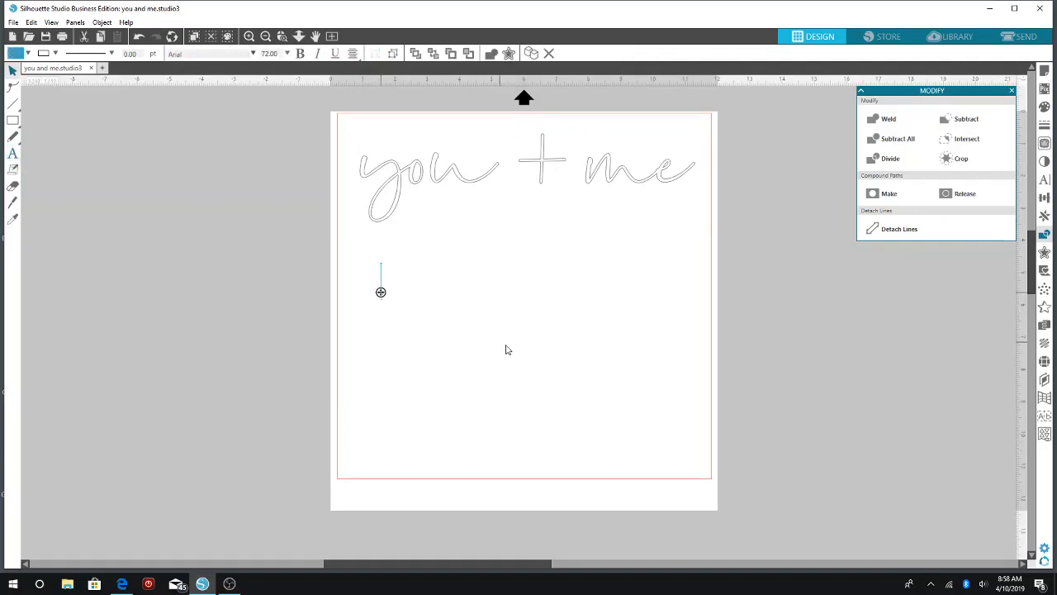
text(meals)
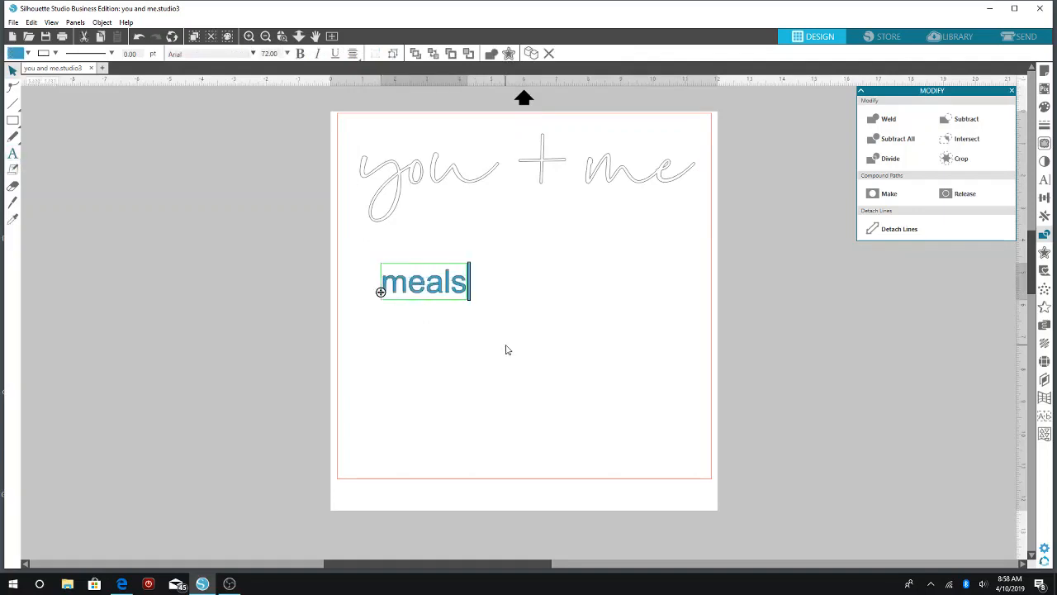
text( & mem)
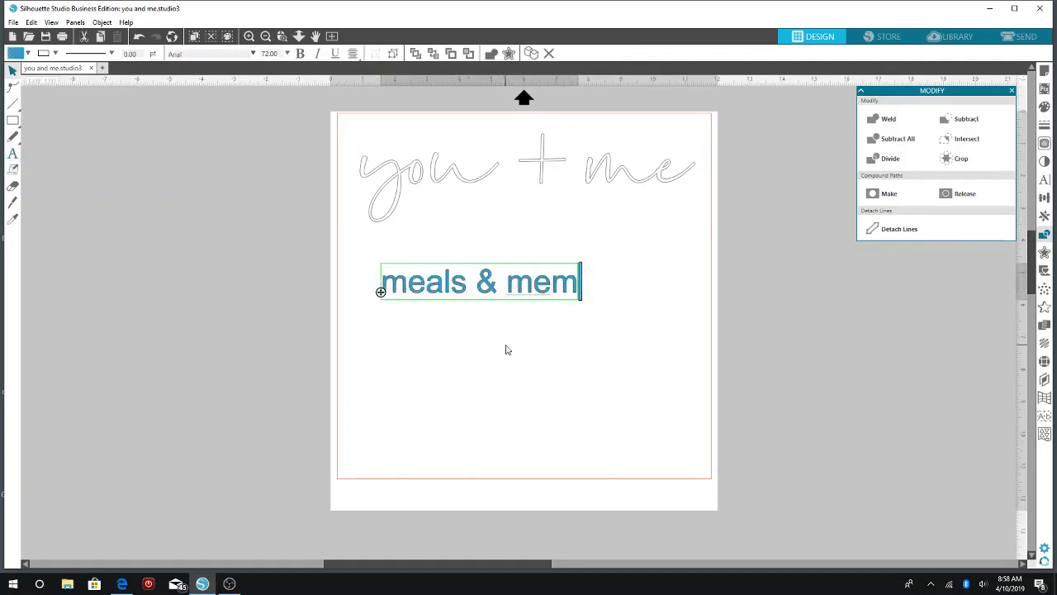
text(ories)
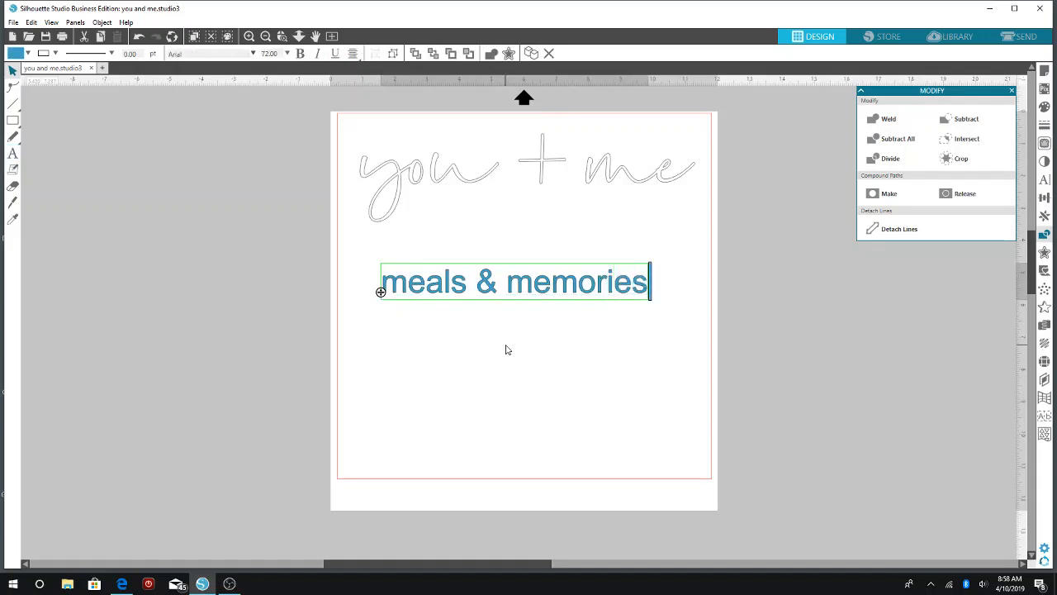
Add a separate text object reading "are made here." directly beneath "meals & memories".
click(12, 153)
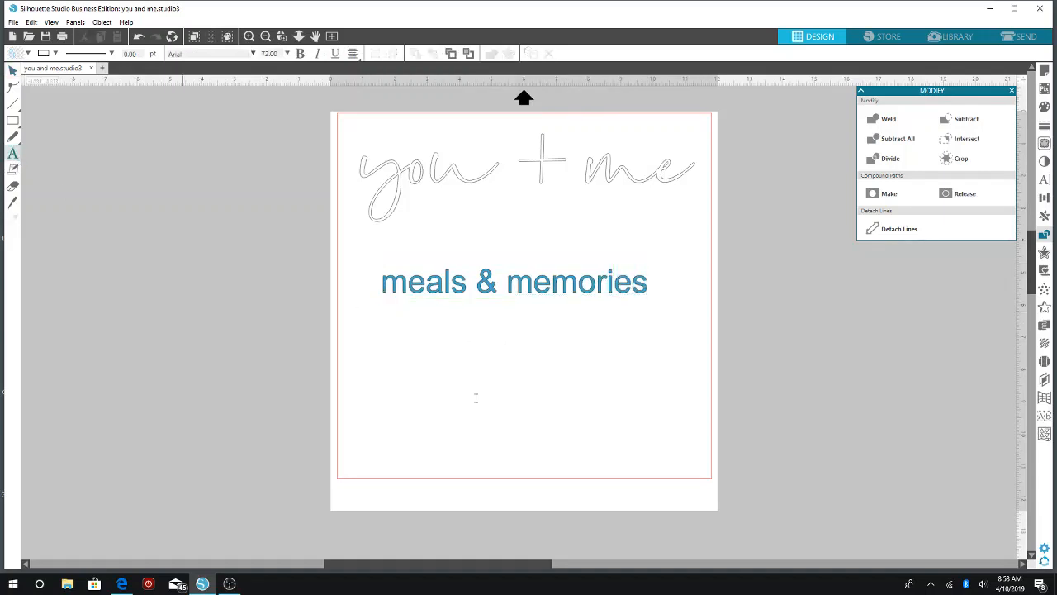
click(427, 321)
text(are )
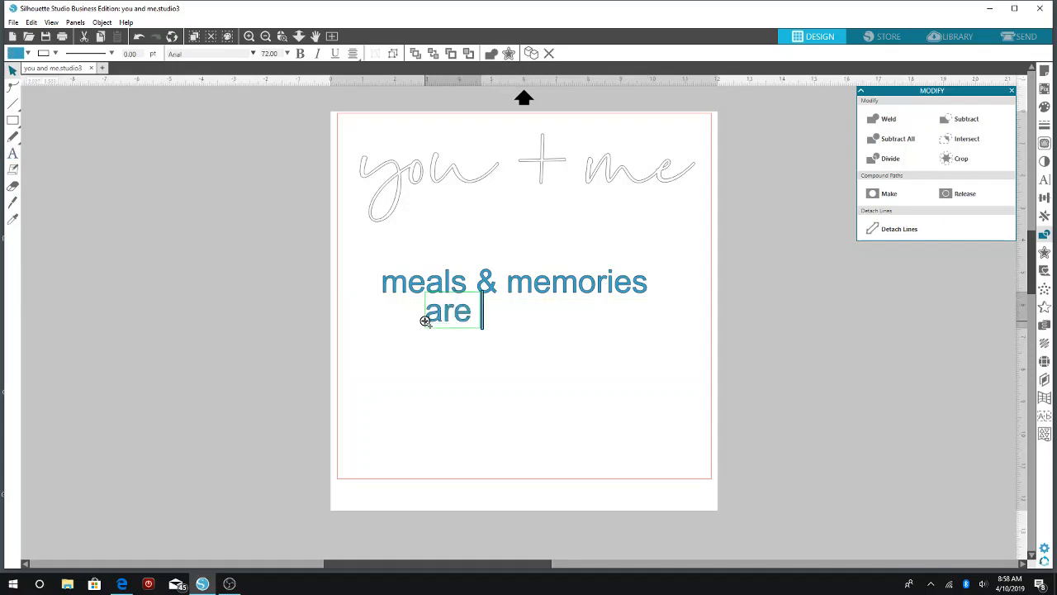
text(made)
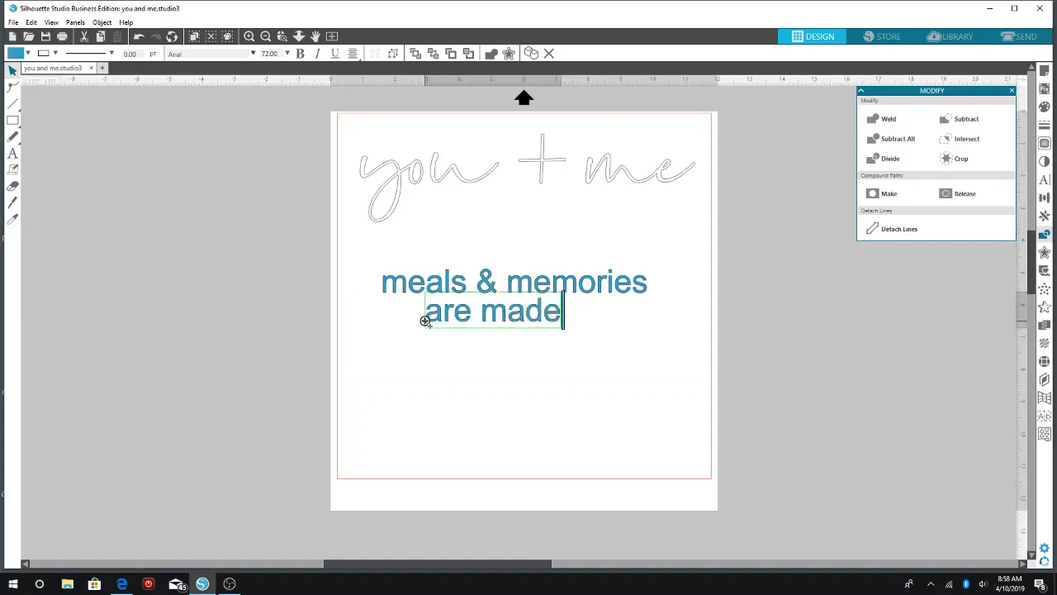
text( here)
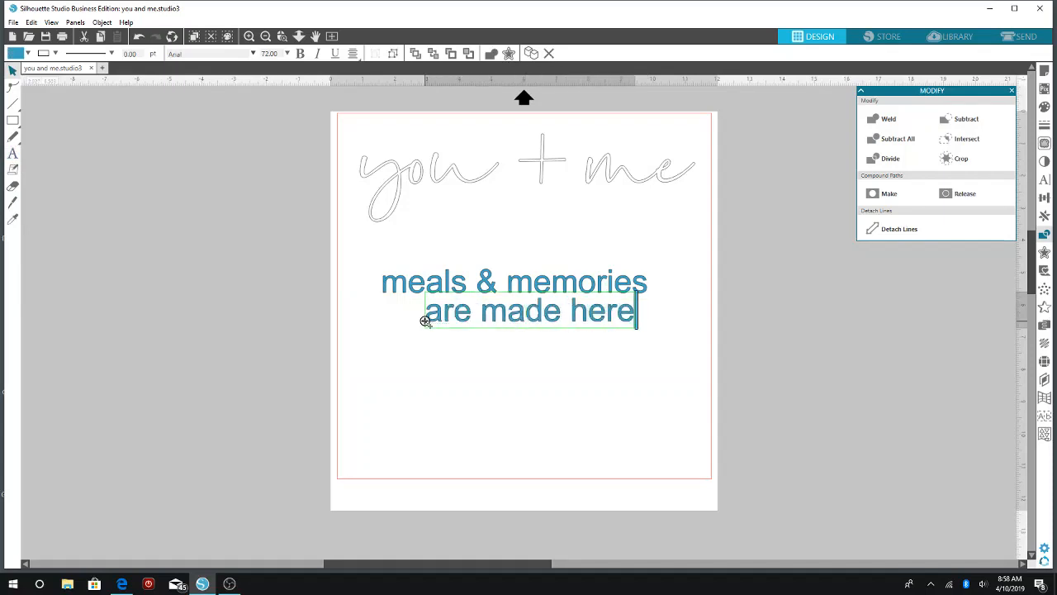
text(.)
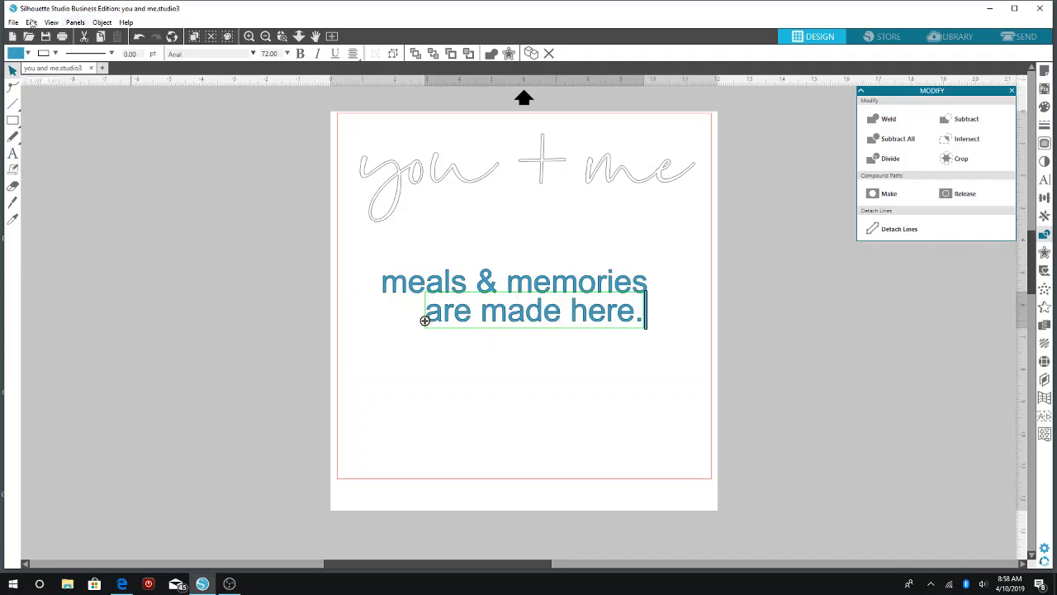
Select both new text lines together and fill them with black.
click(524, 251)
click(514, 289)
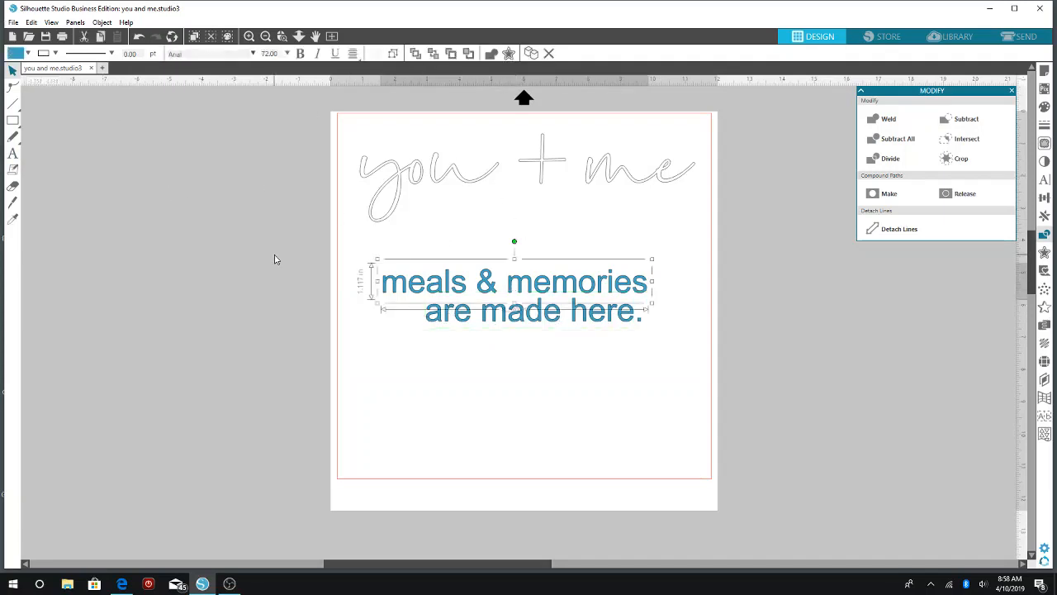
click(295, 258)
click(410, 292)
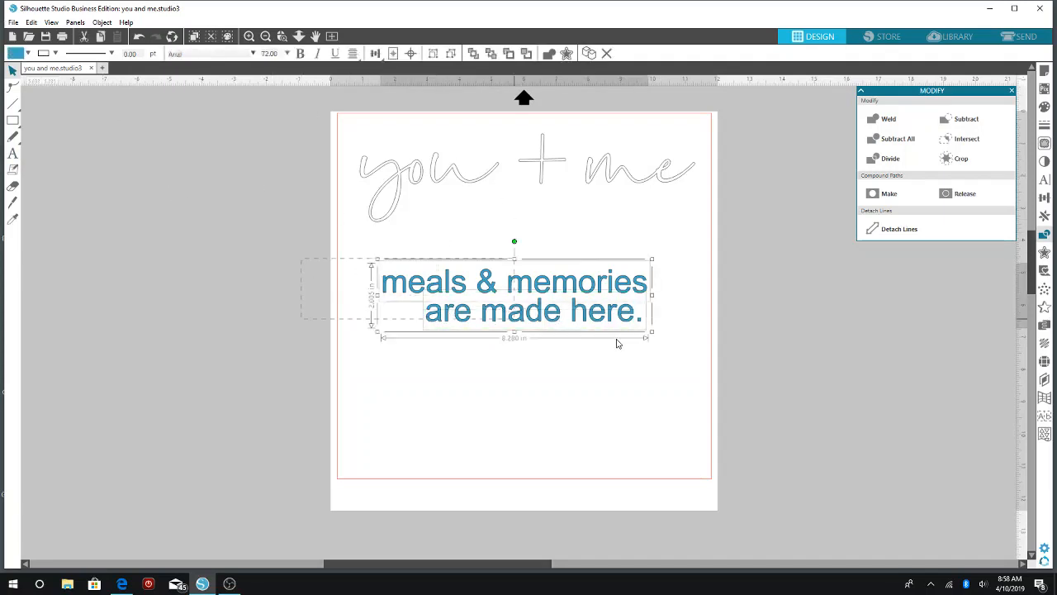
click(27, 52)
click(88, 82)
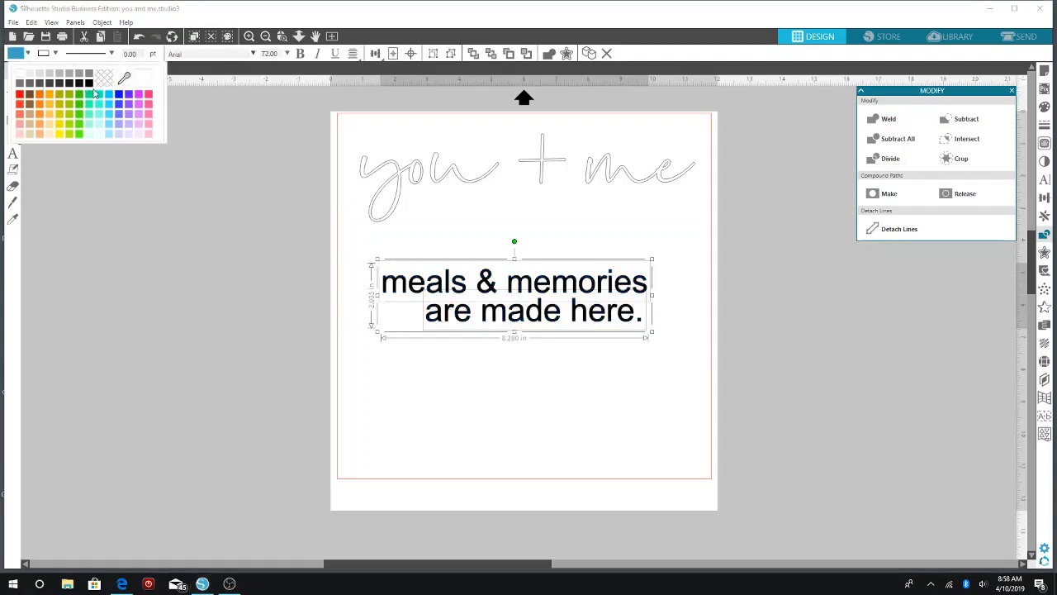
click(210, 161)
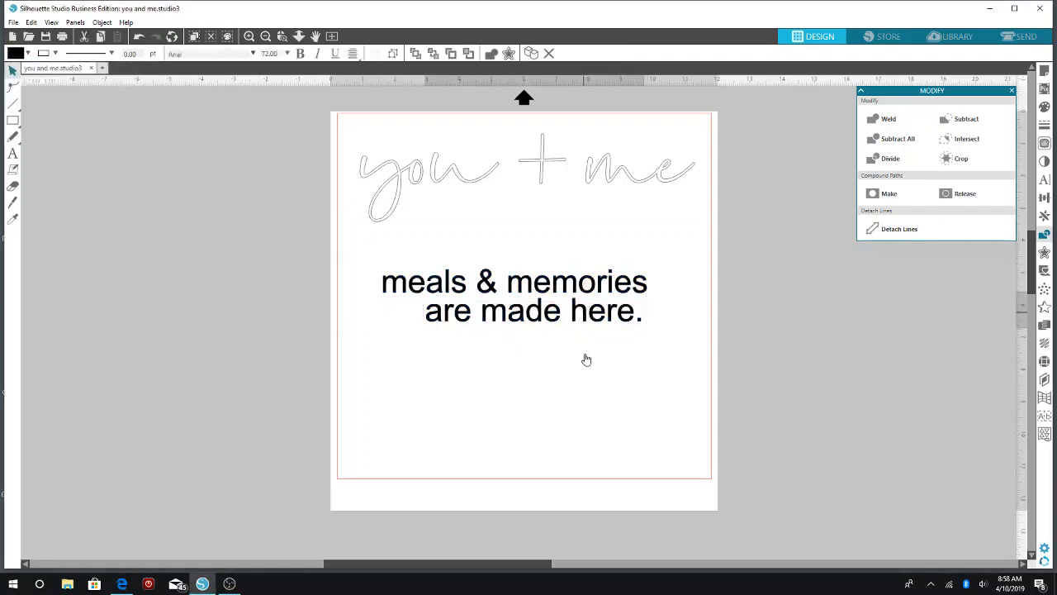
Move "are made here." down to leave a gap under "meals & memories" and set its font to Traveling _Typewriter.
drag(574, 313, 397, 355)
double_click(629, 360)
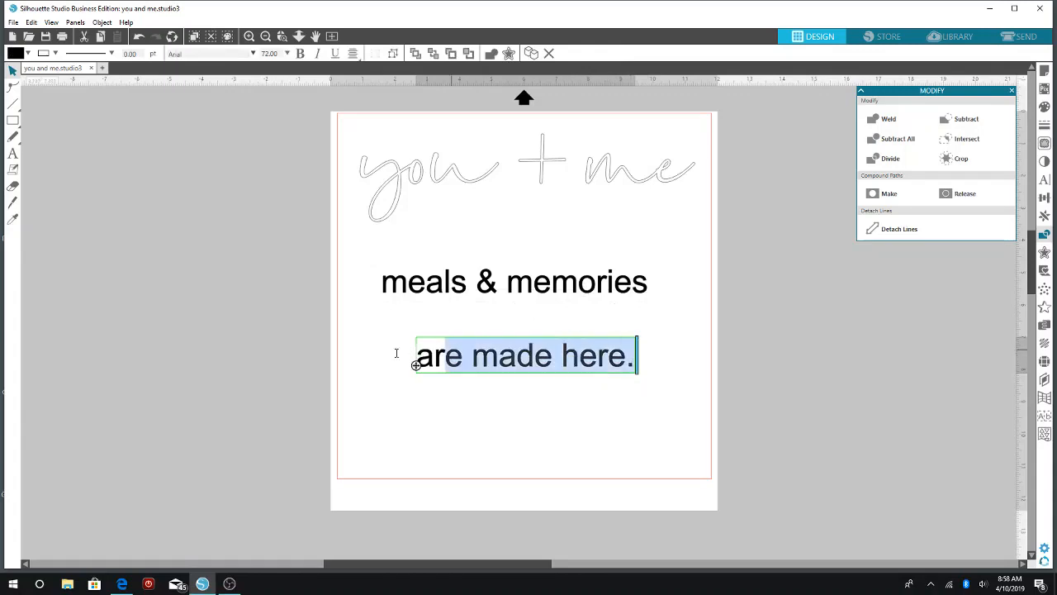
click(253, 55)
scroll(204, 147, up, 4)
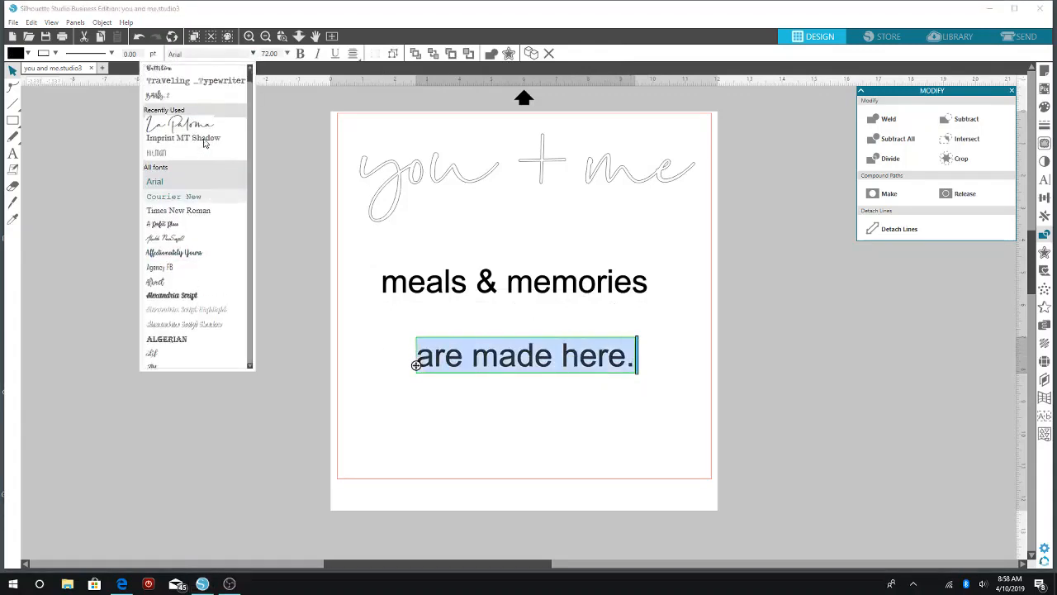
click(183, 81)
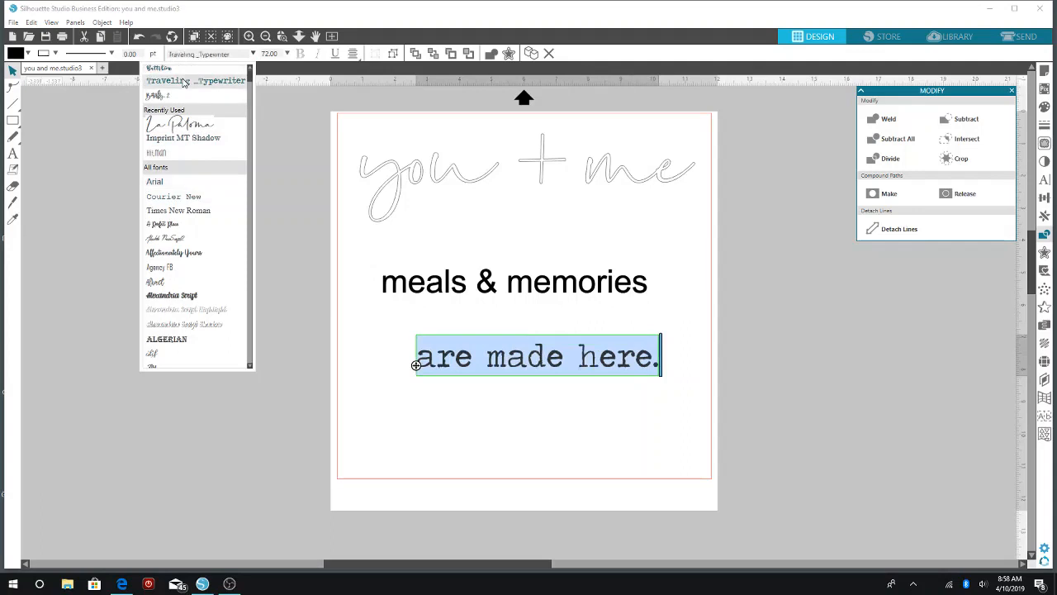
Set the "meals & memories" text to the La Paloma font and shift it toward the page's left margin.
click(650, 289)
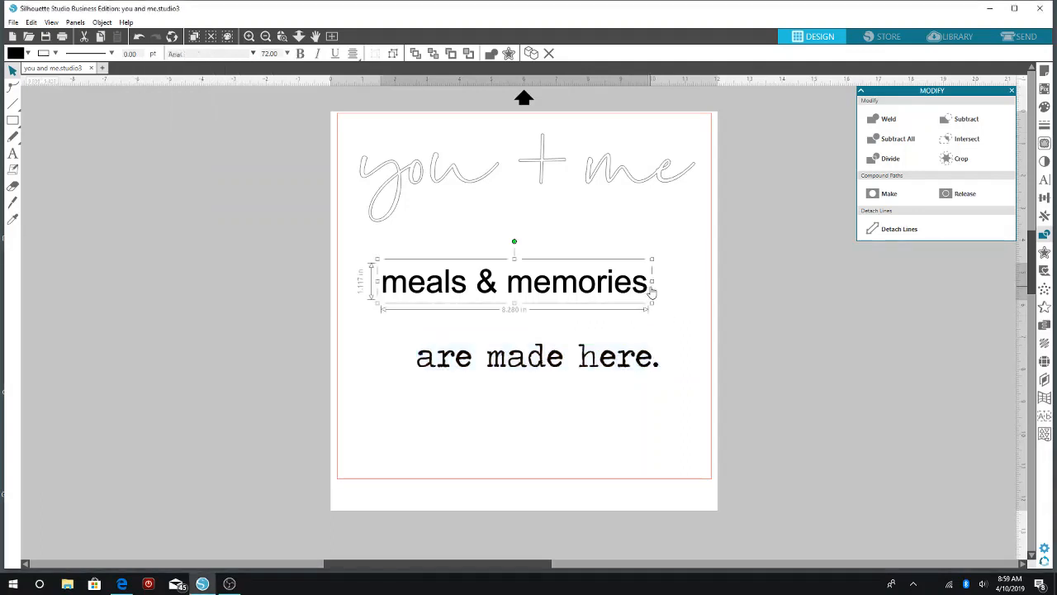
click(253, 54)
click(195, 145)
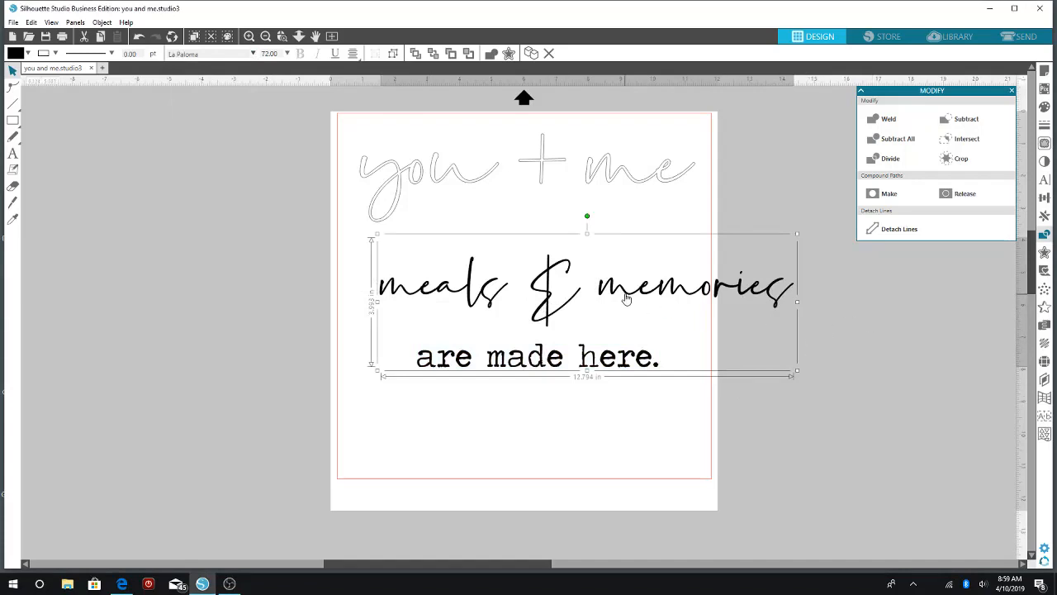
drag(620, 295, 595, 301)
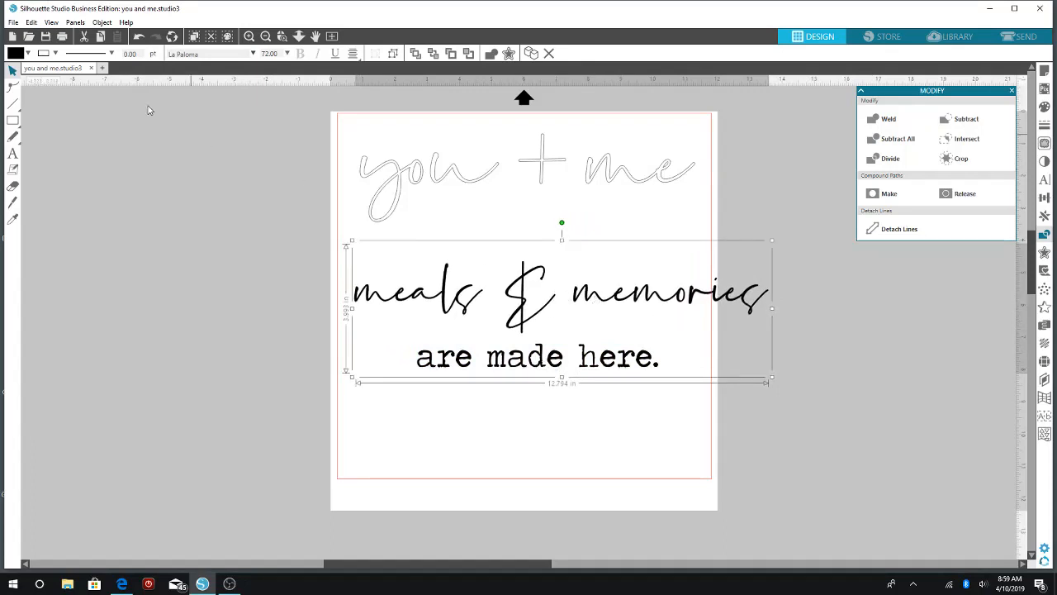
Try the Dalmatins font on the "meals & memories" text.
click(252, 54)
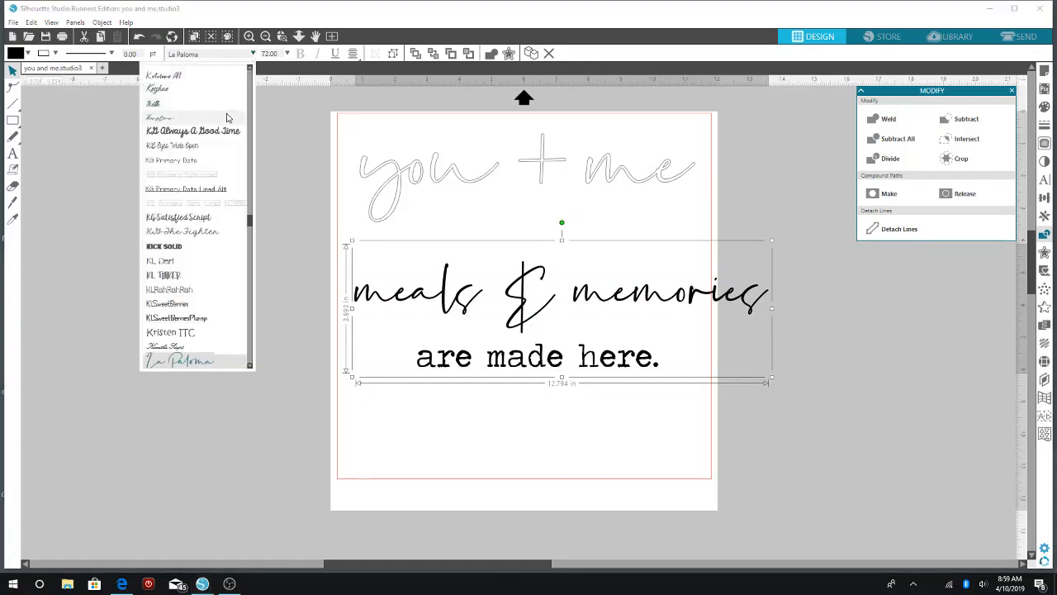
scroll(228, 119, down, 3)
scroll(228, 119, down, 5)
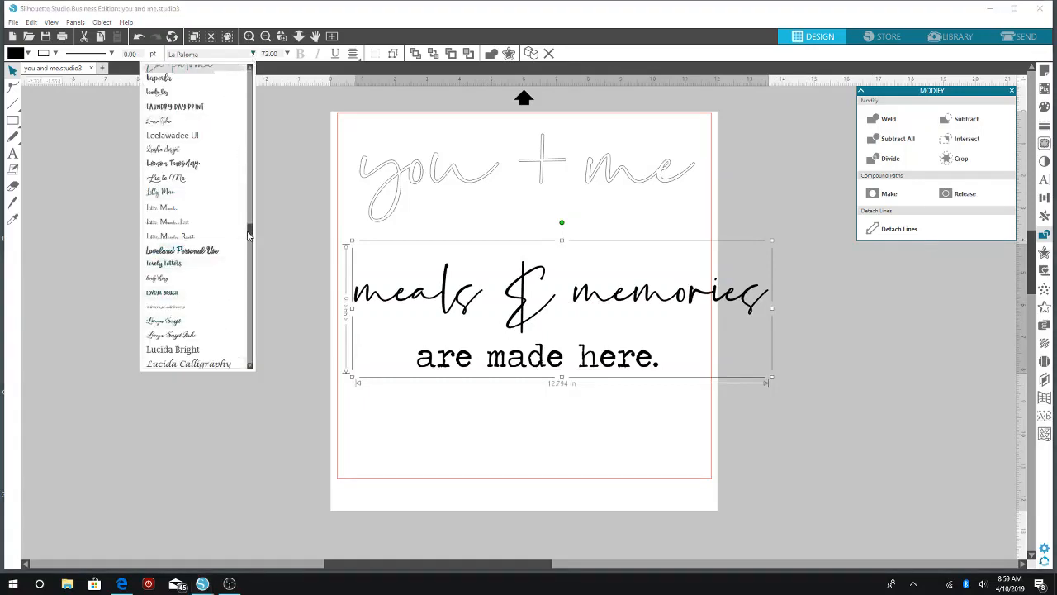
drag(250, 236, 246, 212)
drag(252, 169, 252, 160)
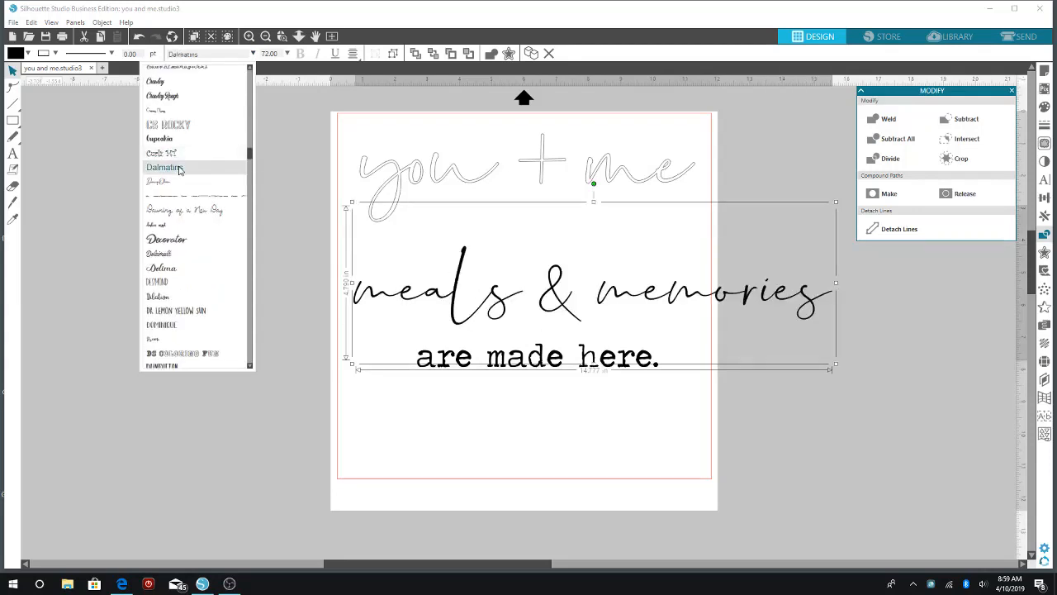
click(724, 528)
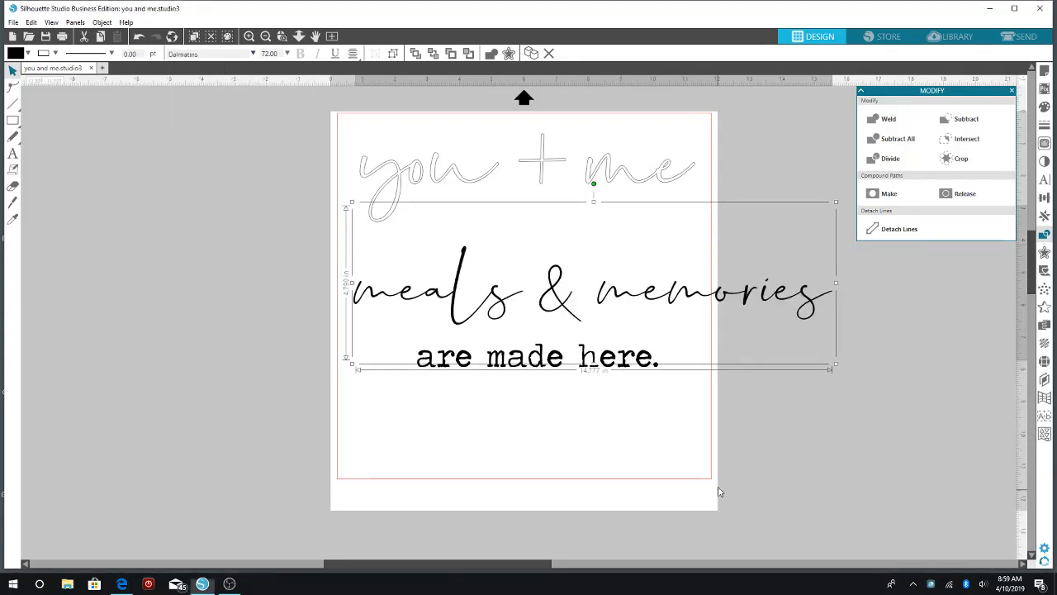
Shift the "meals & memories" text toward the page's left edge, then undo back to the La Paloma font.
drag(670, 303, 638, 306)
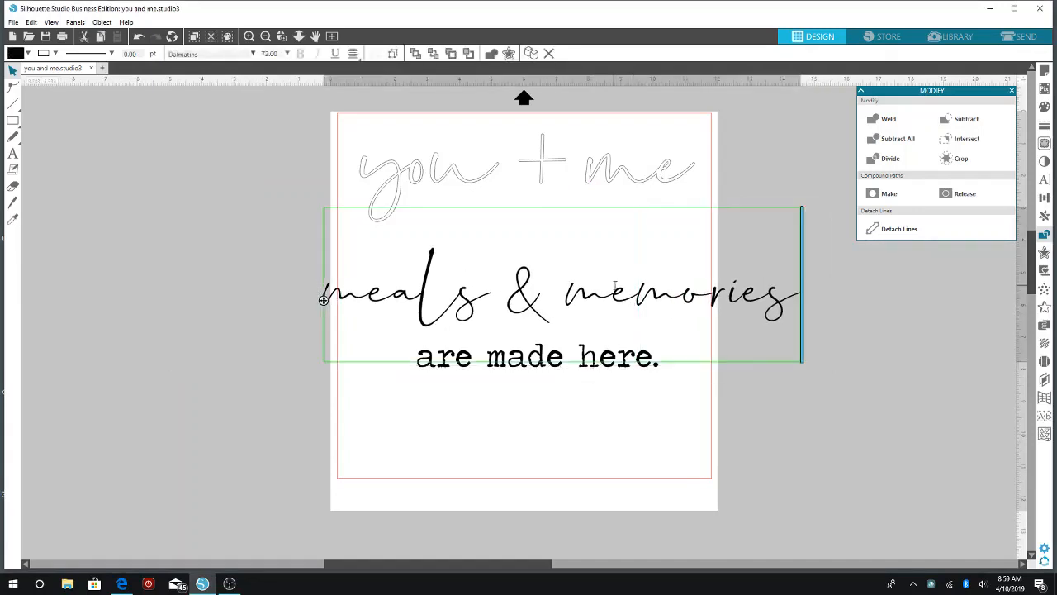
click(353, 222)
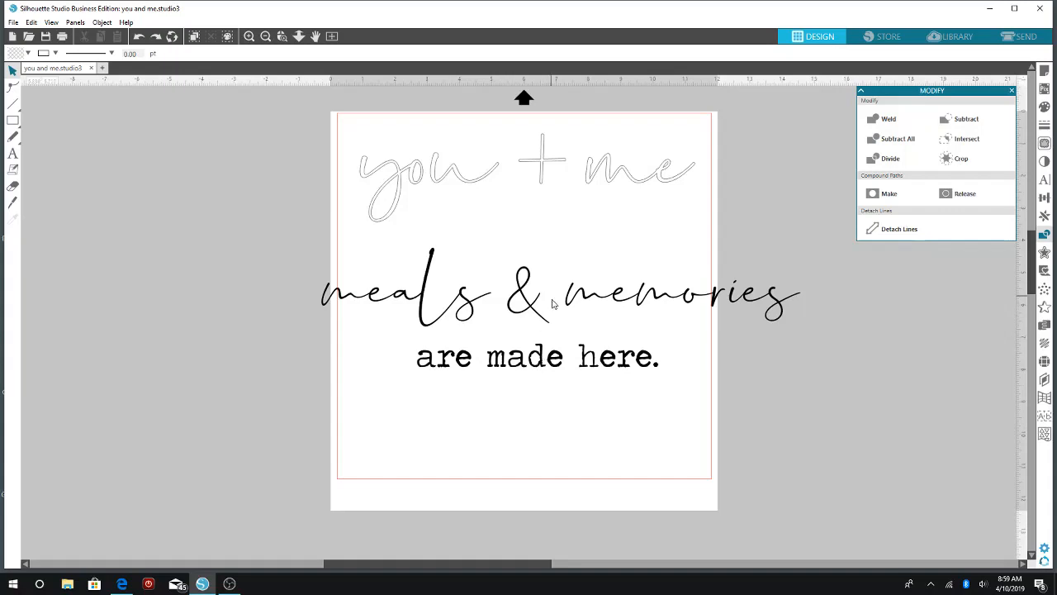
drag(524, 308, 555, 306)
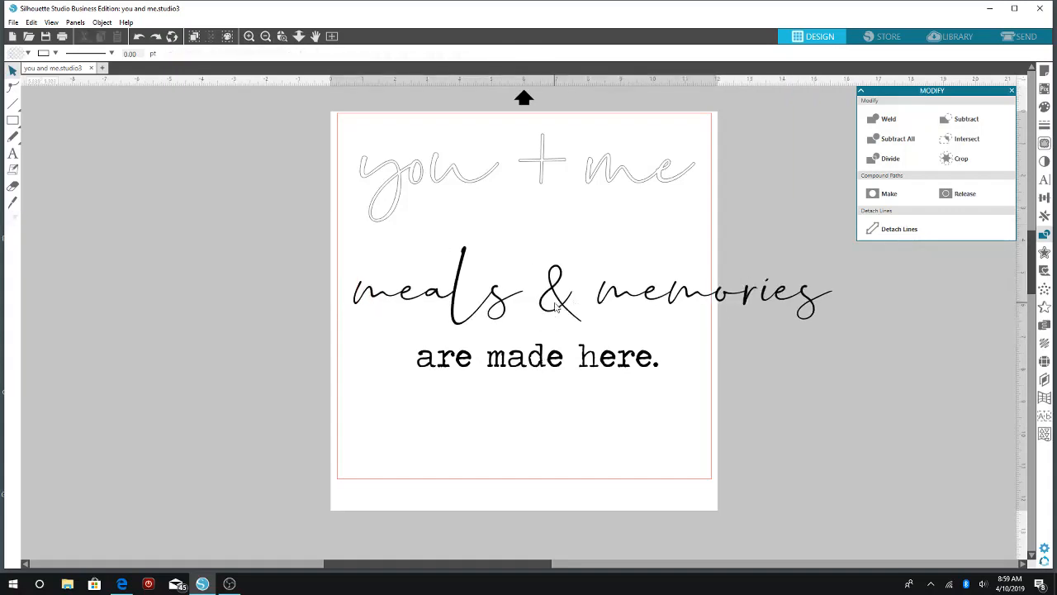
key(ctrl+z)
key(ctrl+z)
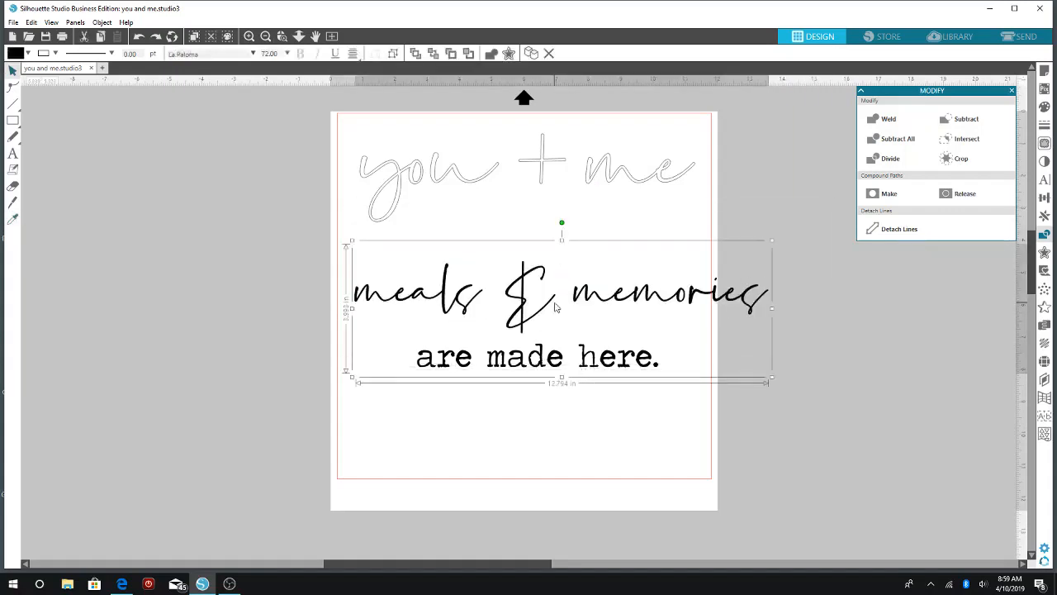
Select only the ampersand within "meals & memories" and set its font size to 48.
click(535, 298)
double_click(524, 312)
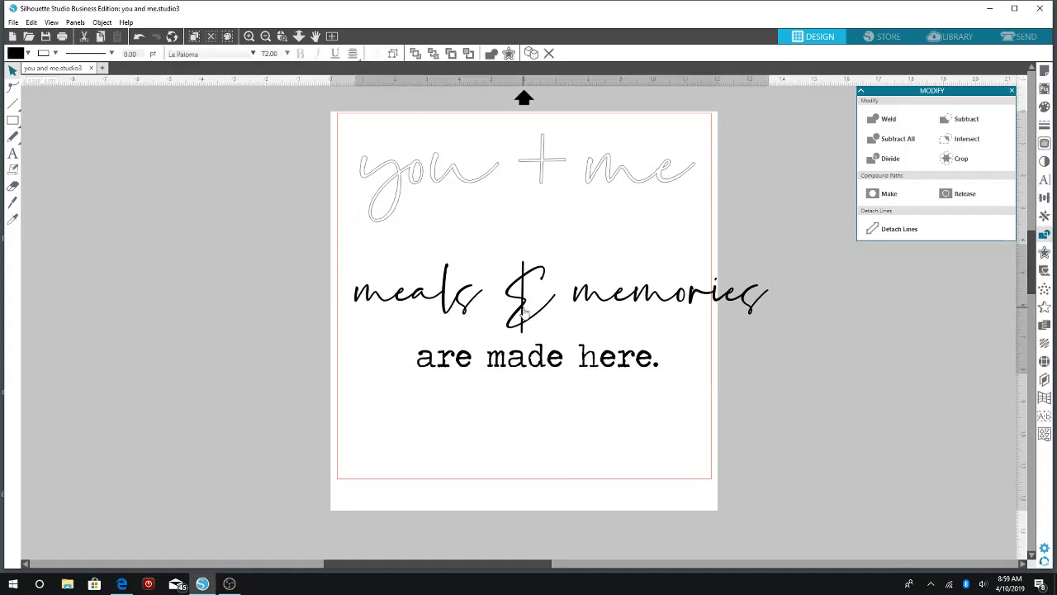
drag(551, 304, 507, 302)
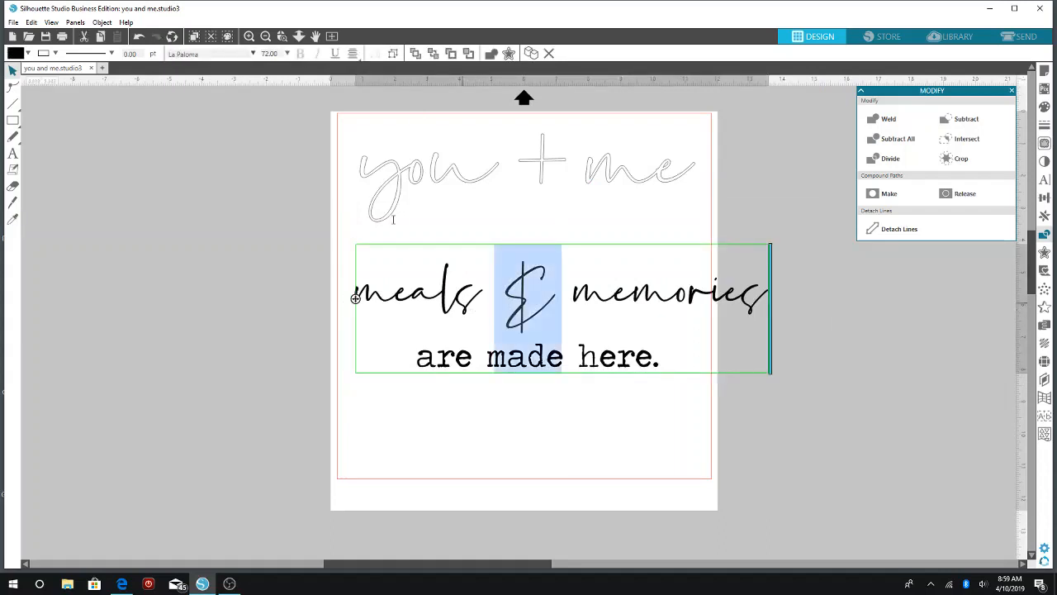
click(288, 55)
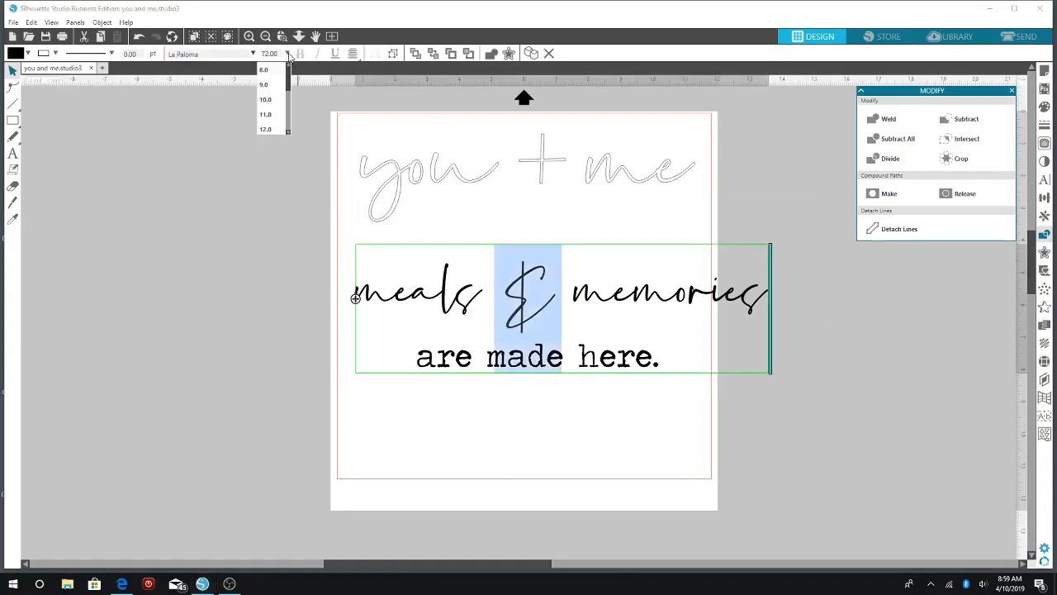
scroll(281, 103, down, 3)
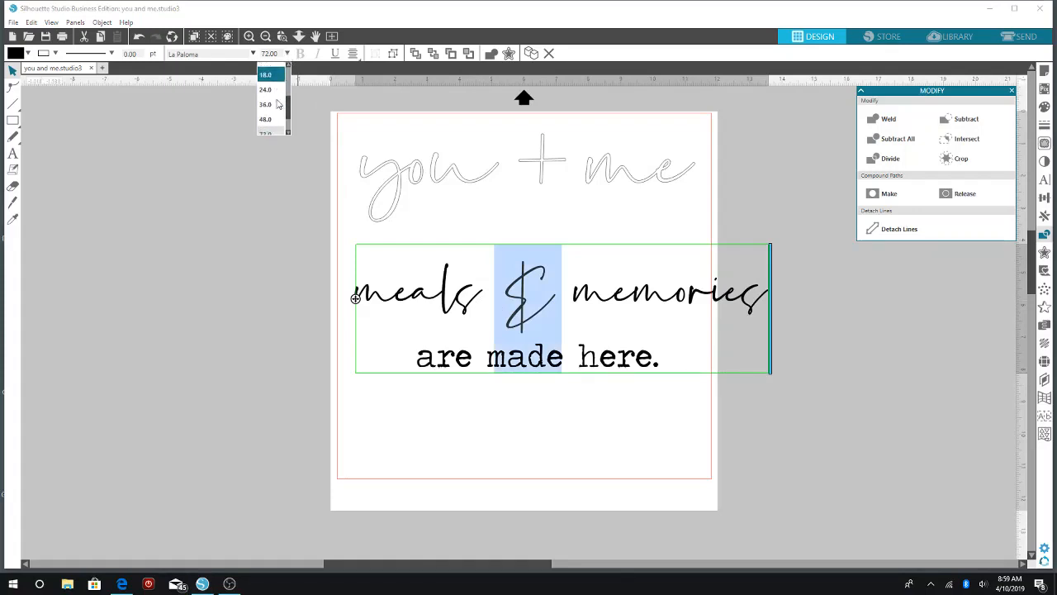
click(276, 108)
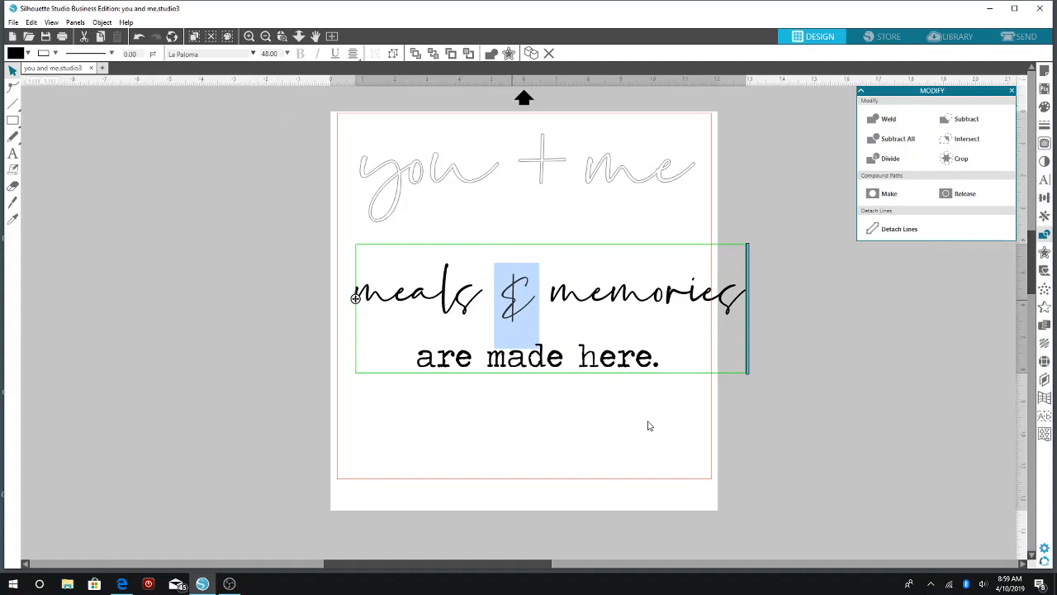
click(532, 407)
Select both "meals & memories" and "are made here." and center them horizontally on each other.
click(566, 298)
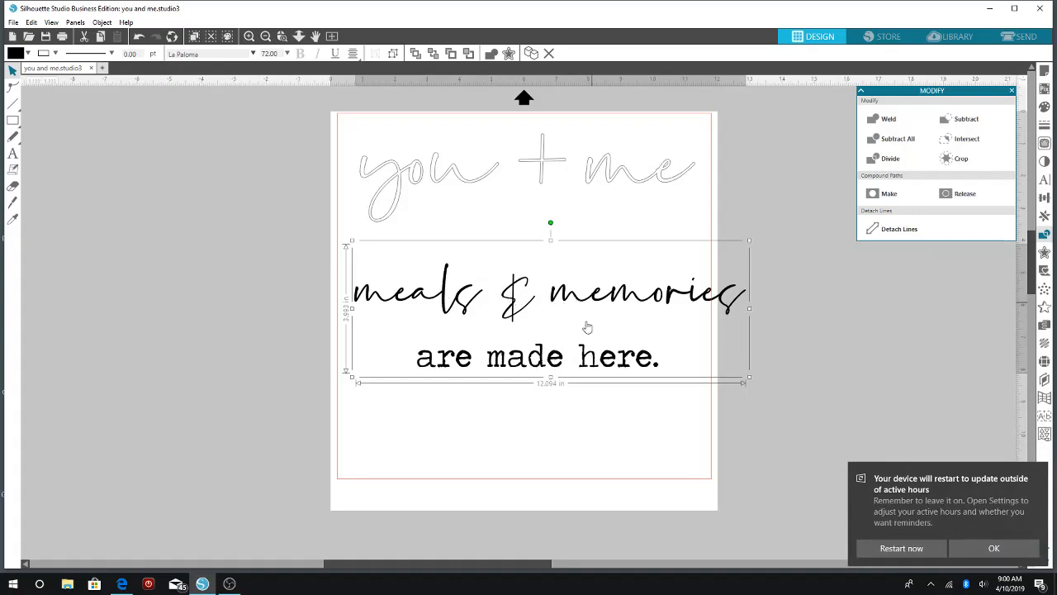
shift+click(541, 361)
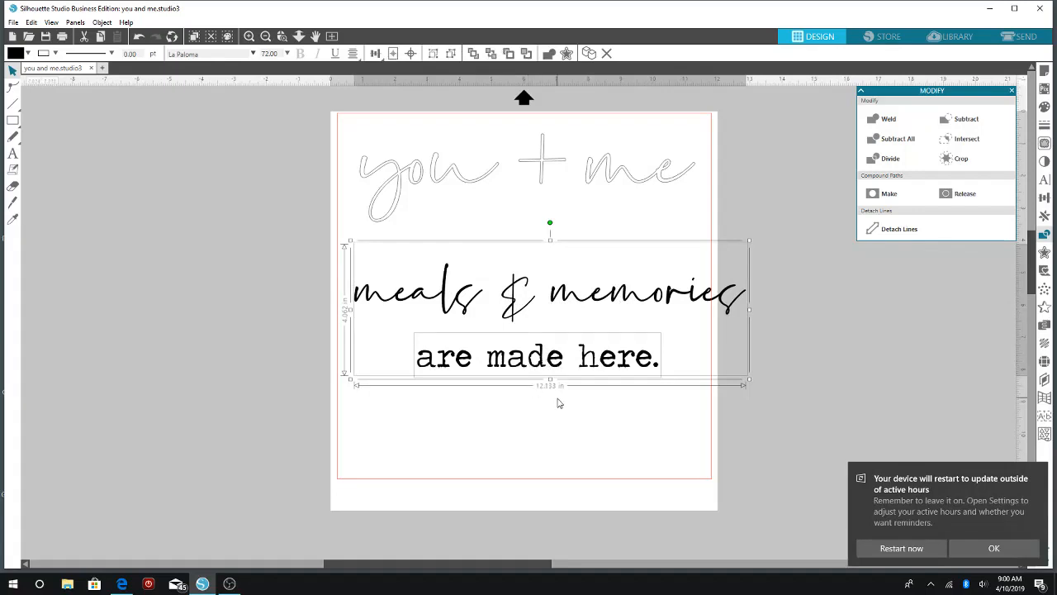
drag(316, 245, 701, 381)
click(375, 54)
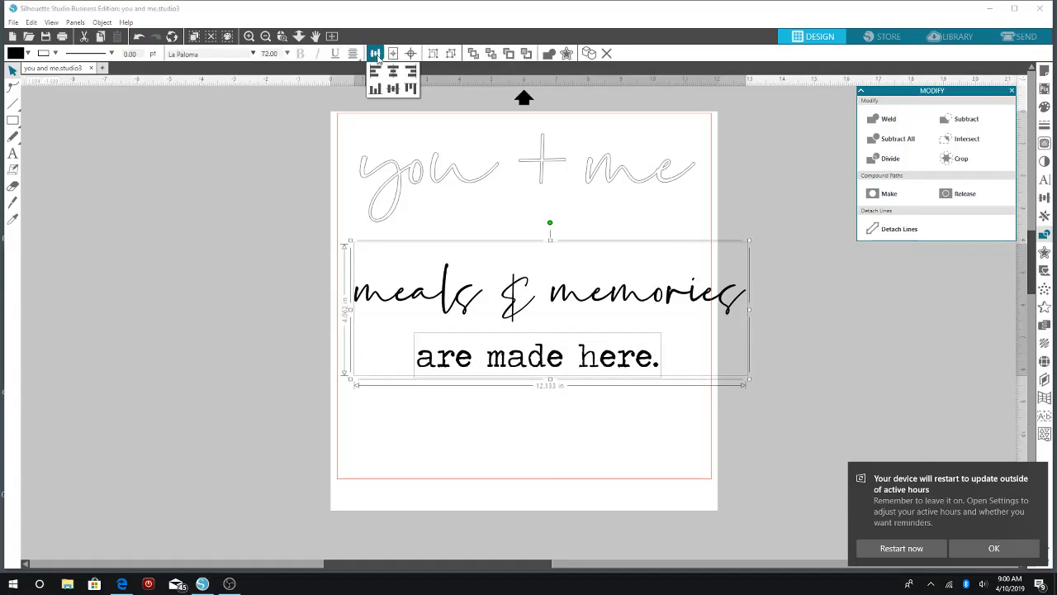
click(413, 91)
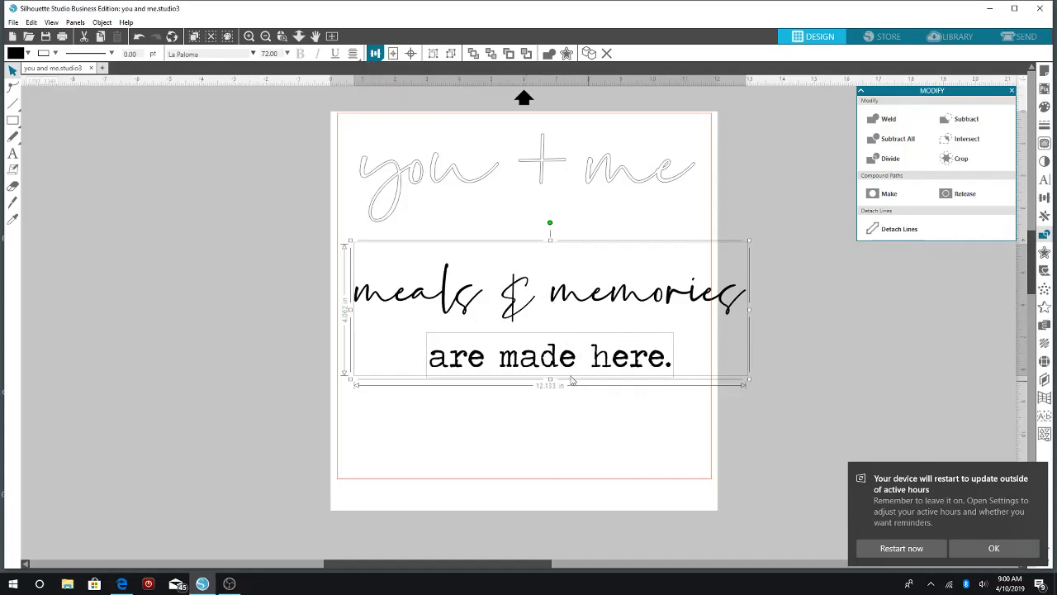
click(580, 440)
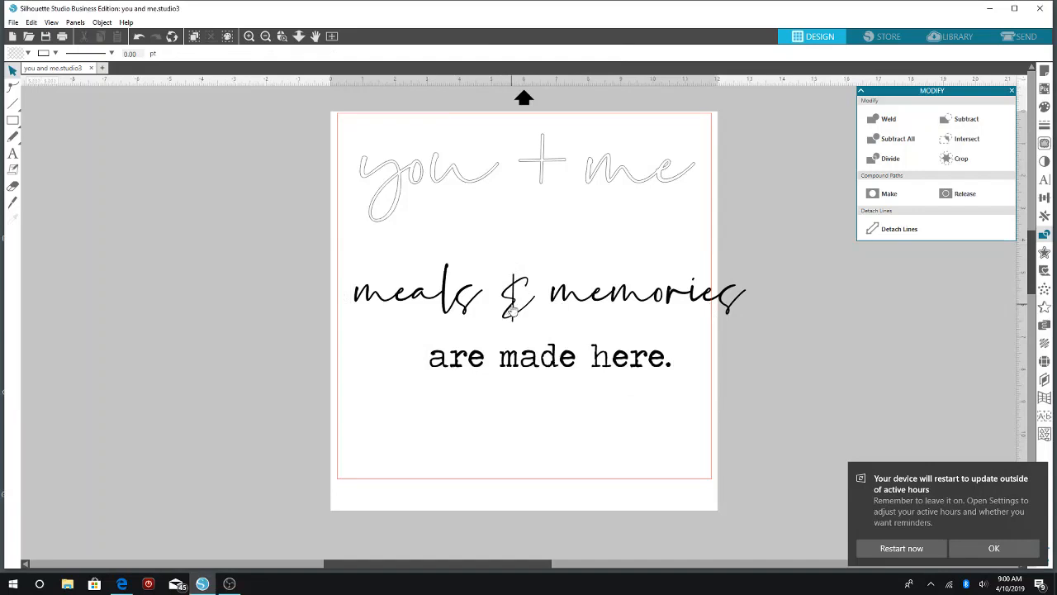
Enlarge "meals & memories" proportionally to about 13.75 in wide and re-center "are made here." beneath it.
click(512, 310)
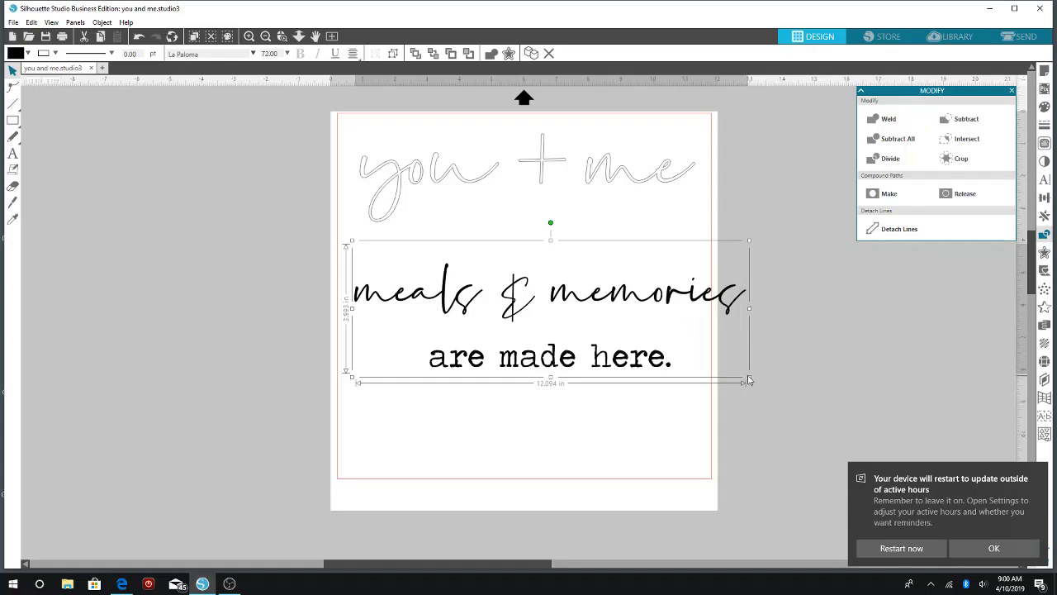
drag(748, 377, 801, 395)
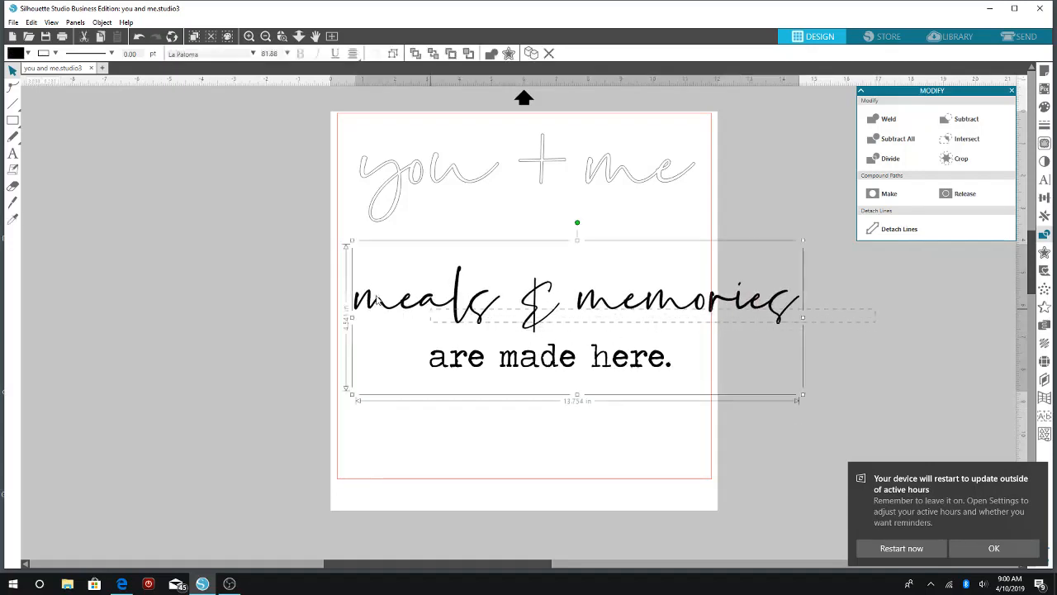
drag(302, 267, 615, 423)
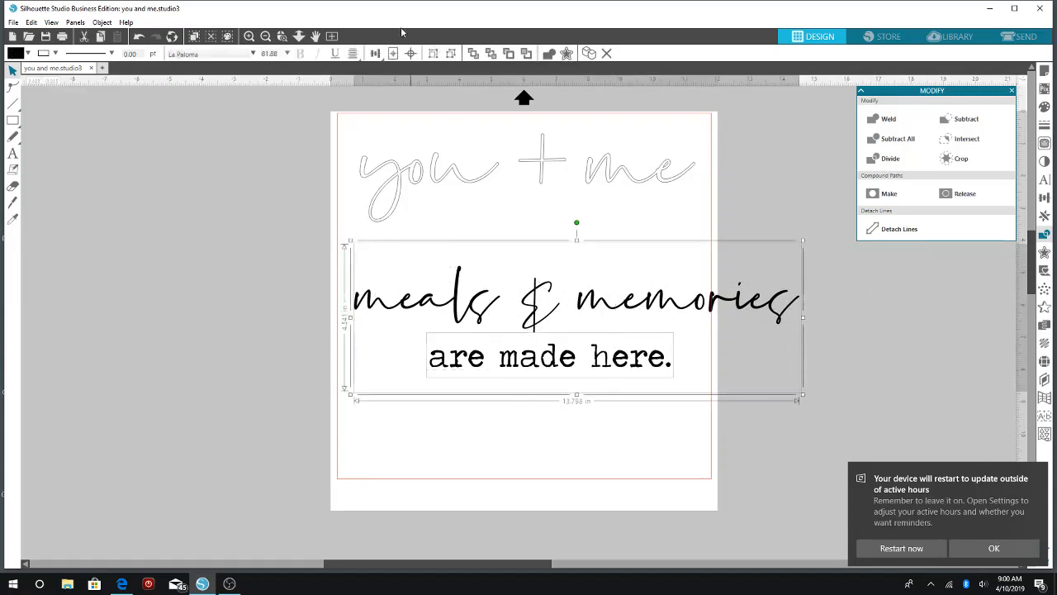
click(375, 53)
click(393, 69)
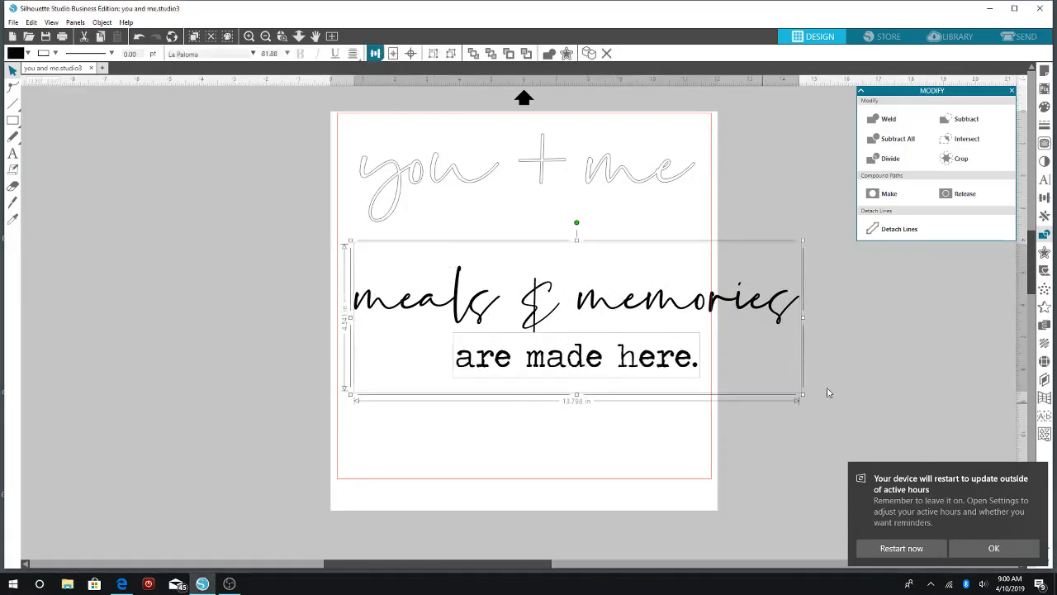
click(861, 364)
Create an outer offset around "meals & memories" with a distance of 0.070 in.
click(631, 310)
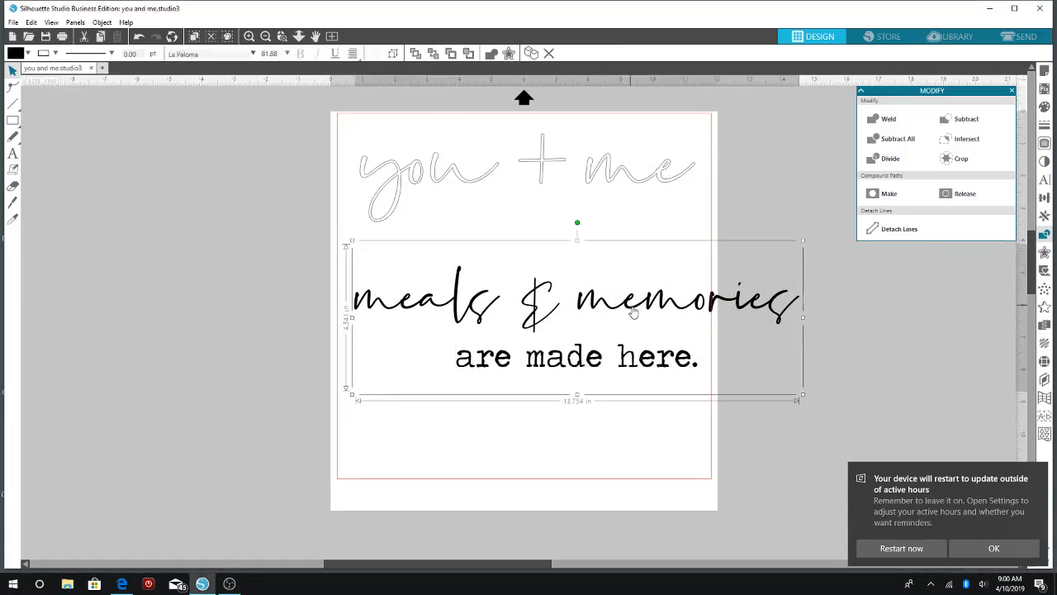
click(1045, 252)
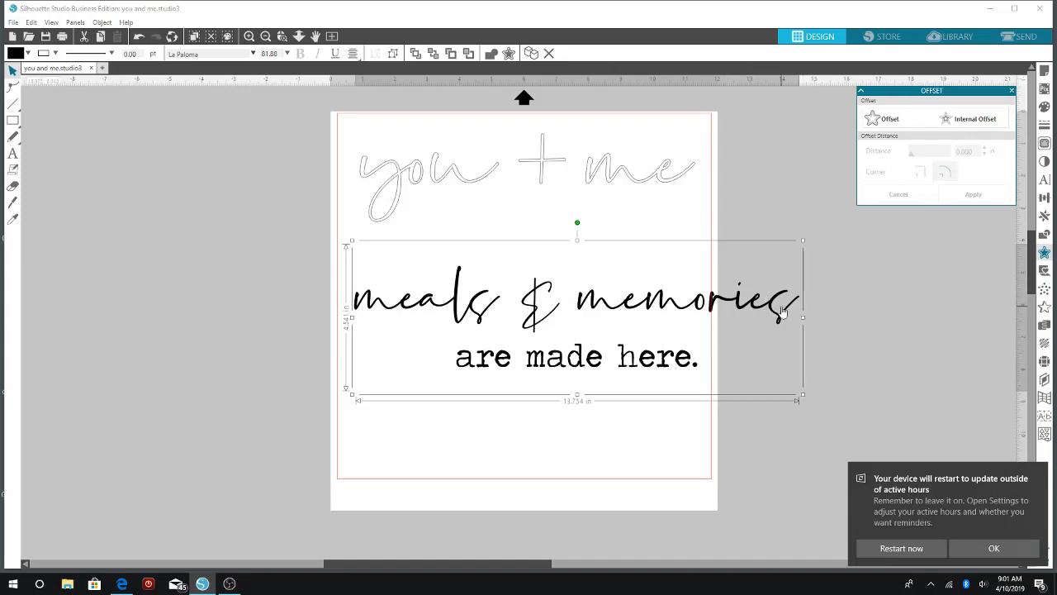
click(895, 122)
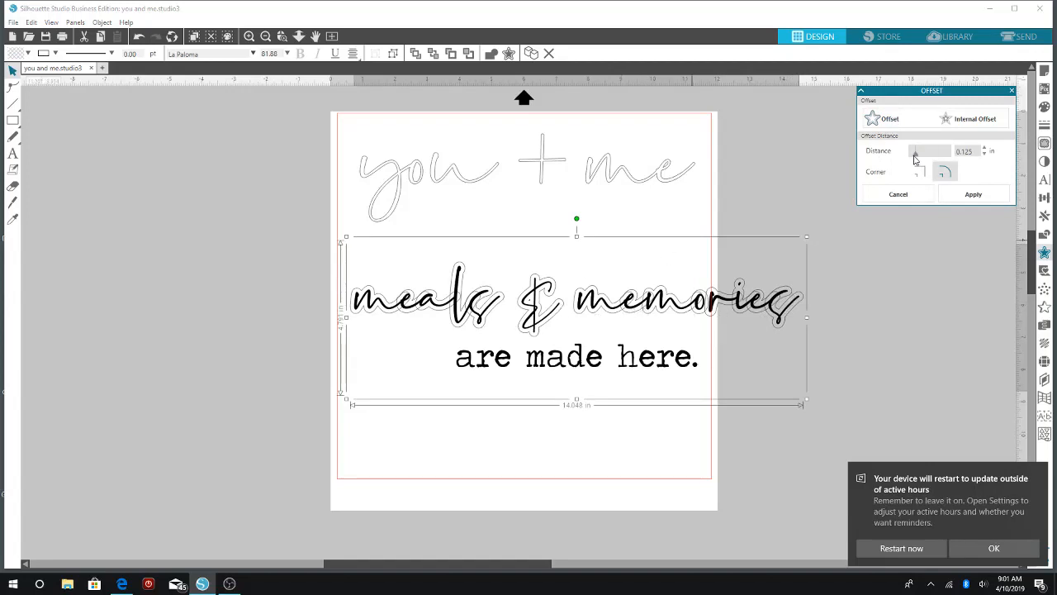
drag(915, 159, 915, 158)
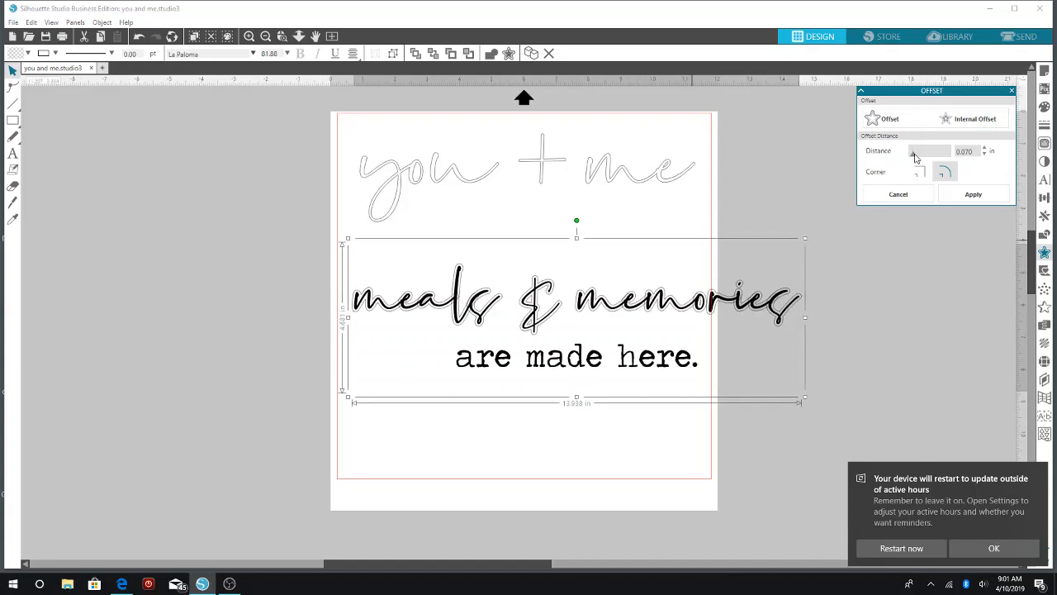
Fill the offset lettering with yellow and move the original "meals & memories" text below "are made here.".
click(28, 53)
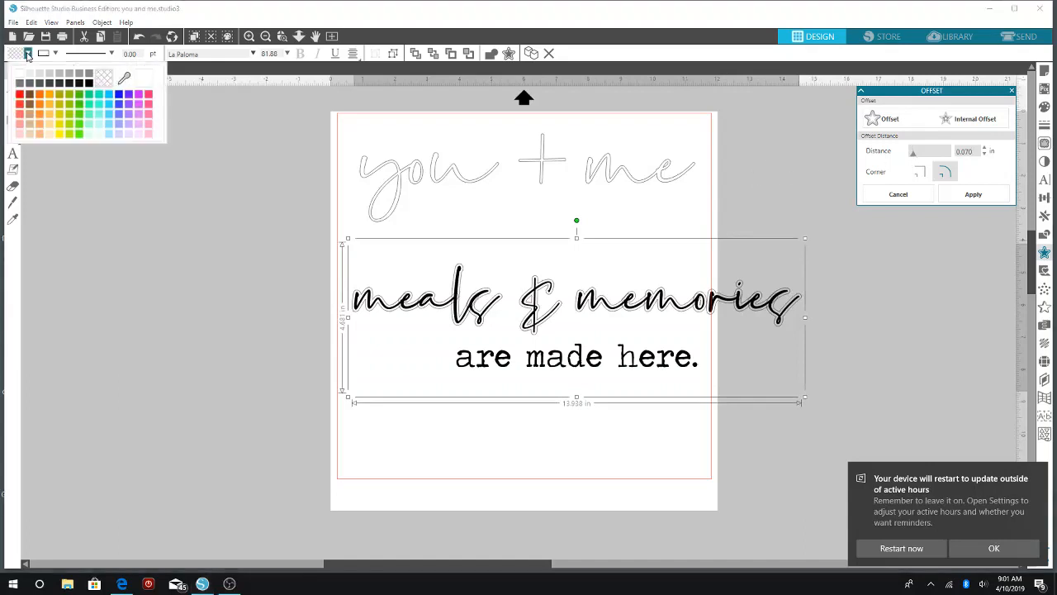
click(57, 138)
click(458, 301)
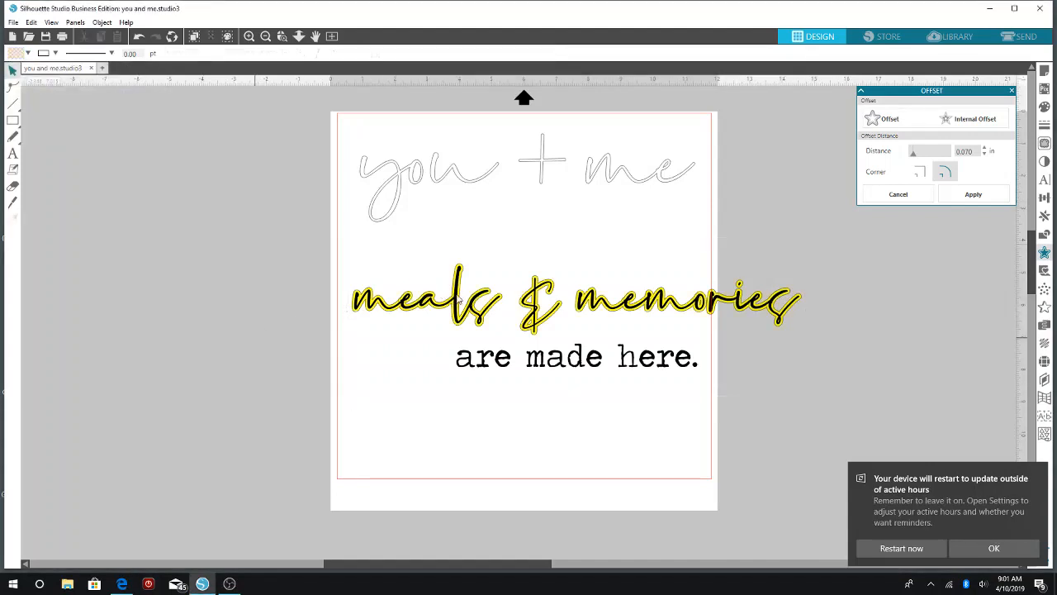
drag(459, 299, 366, 436)
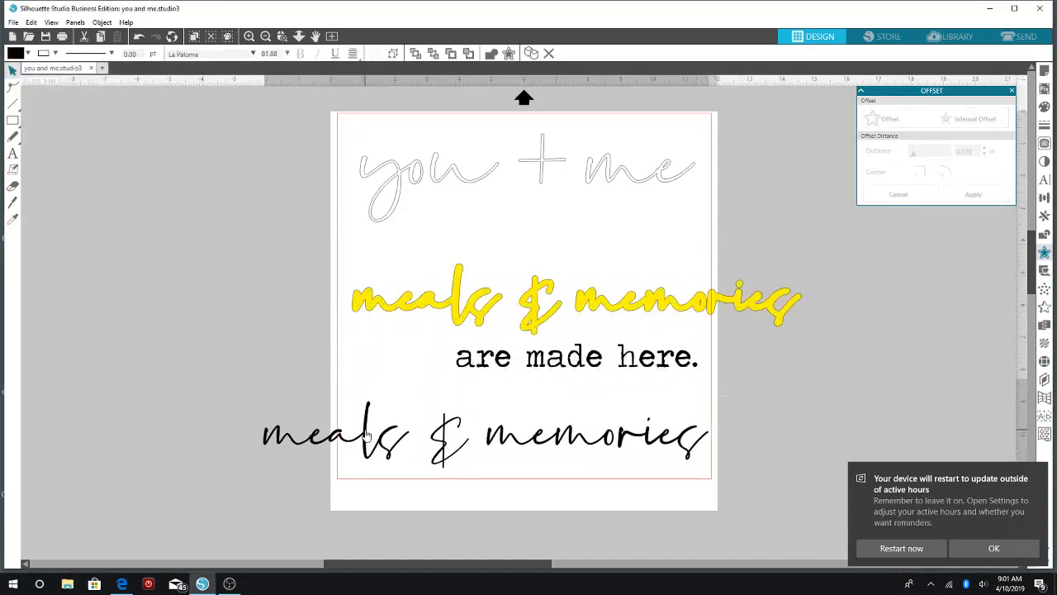
Select all the yellow offset pieces of "meals & memories" and fill them with black.
click(453, 308)
click(340, 241)
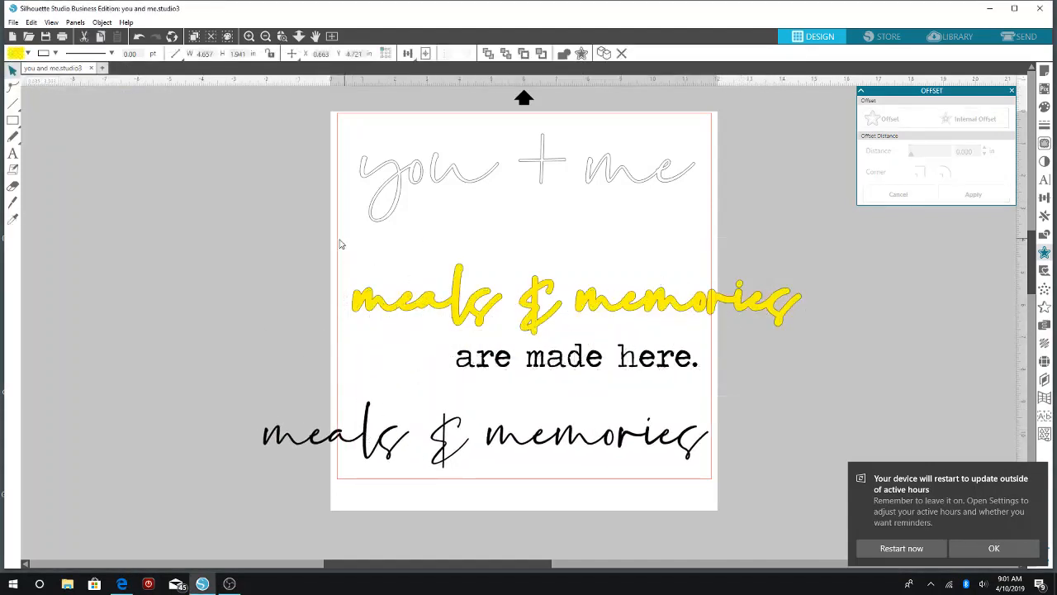
drag(340, 243, 803, 332)
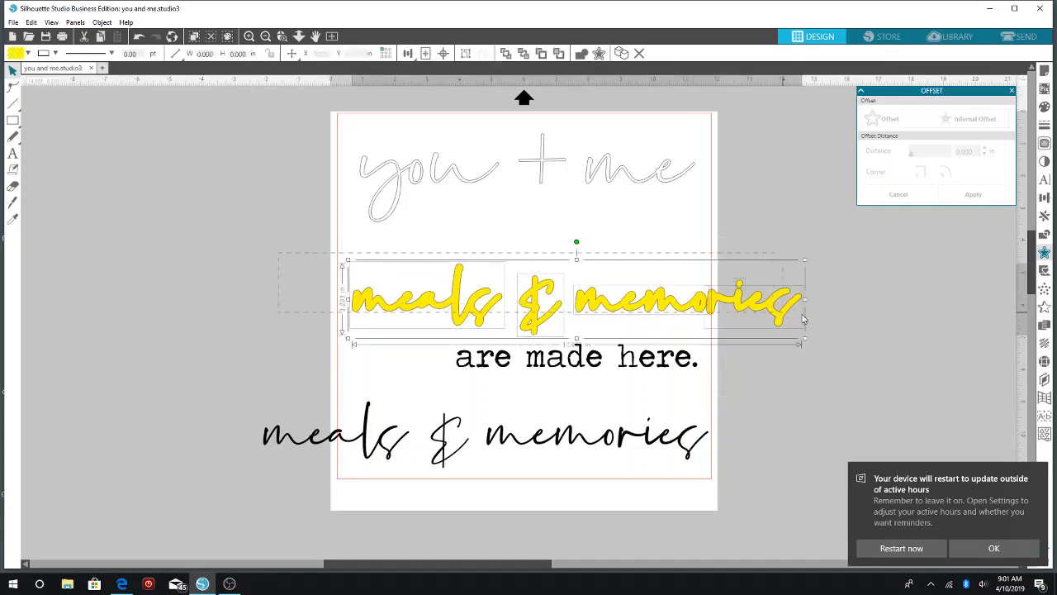
click(28, 53)
click(88, 83)
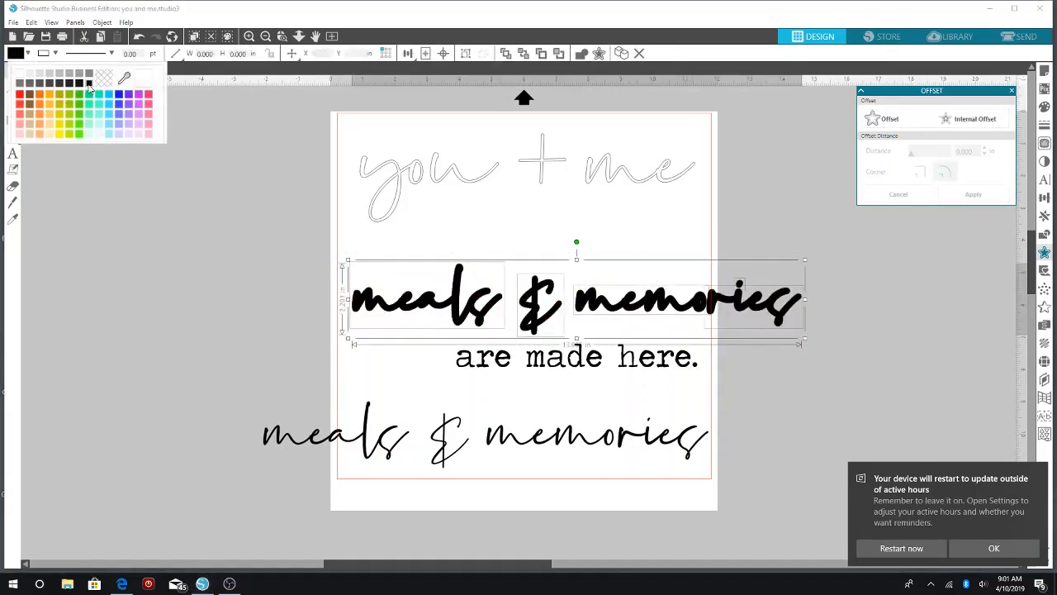
Delete the thickened black offset lettering of "meals & memories".
click(224, 290)
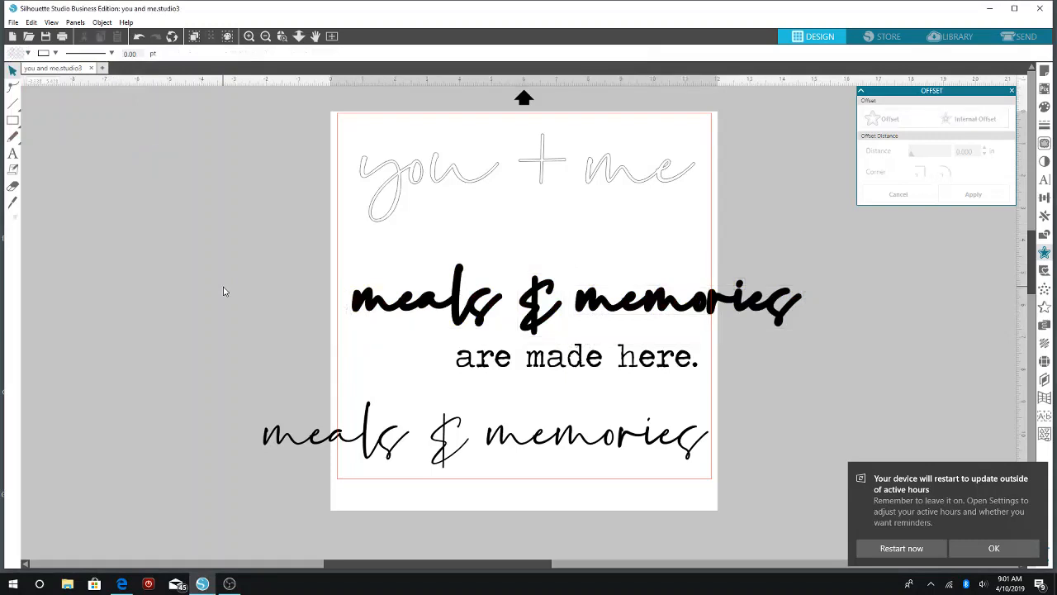
drag(300, 262, 842, 325)
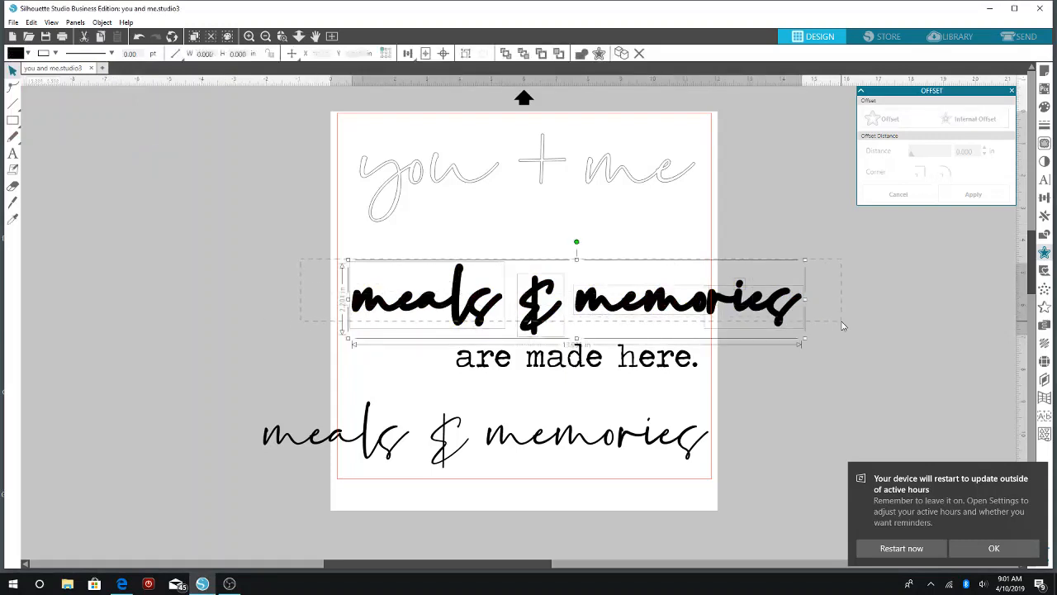
key(Delete)
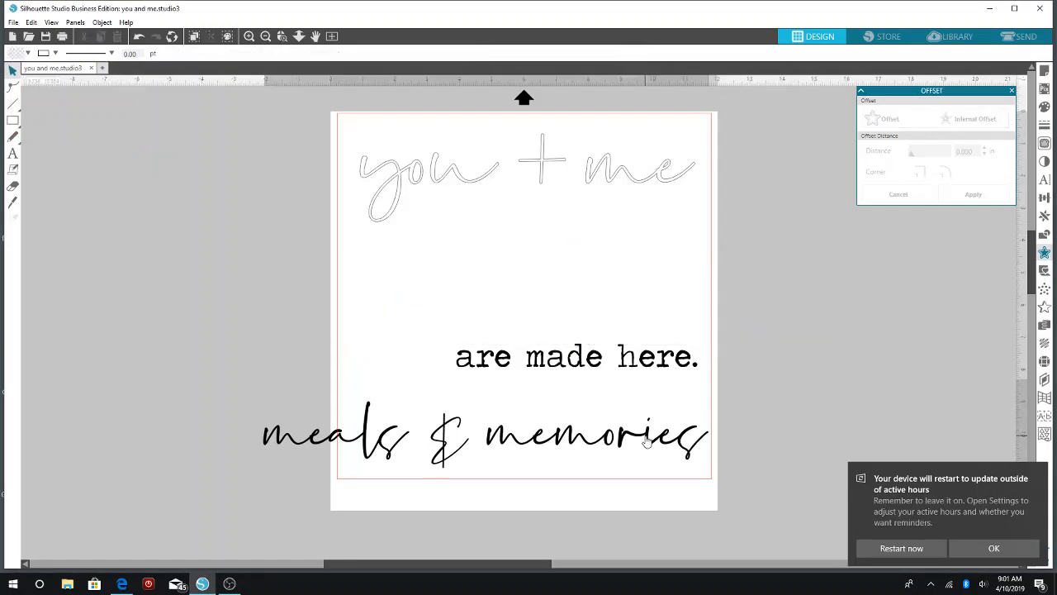
Move "meals & memories" above "are made here." and create an outer offset around it with a distance of 0.020 in.
drag(664, 438, 758, 294)
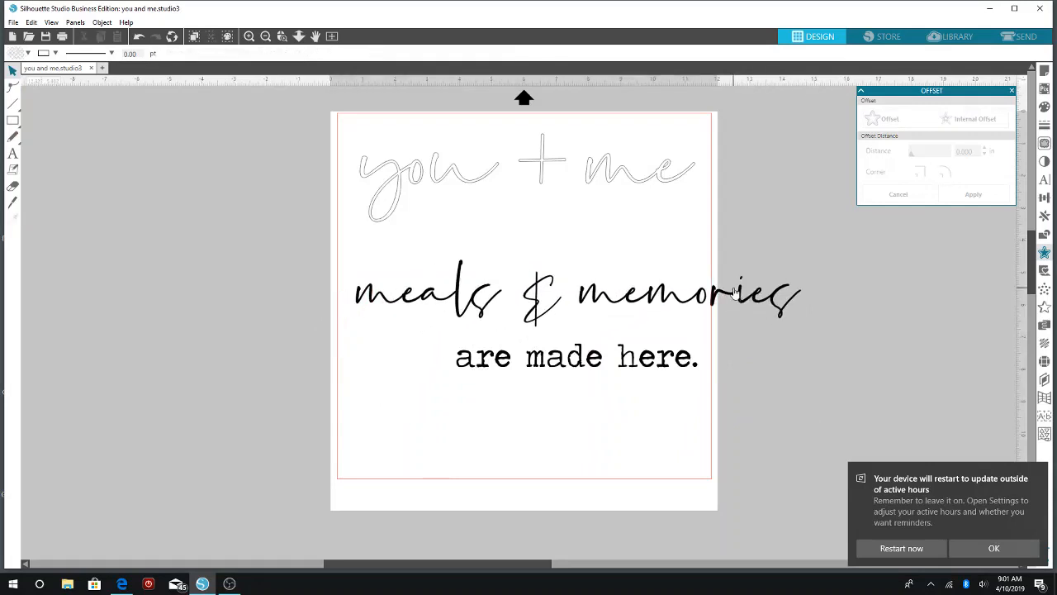
click(740, 297)
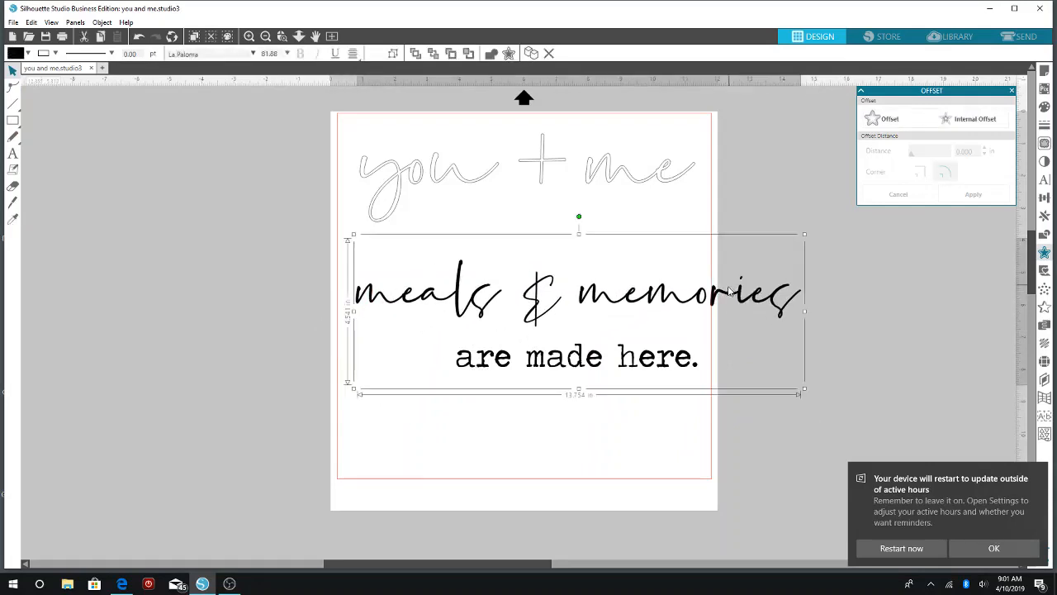
click(877, 123)
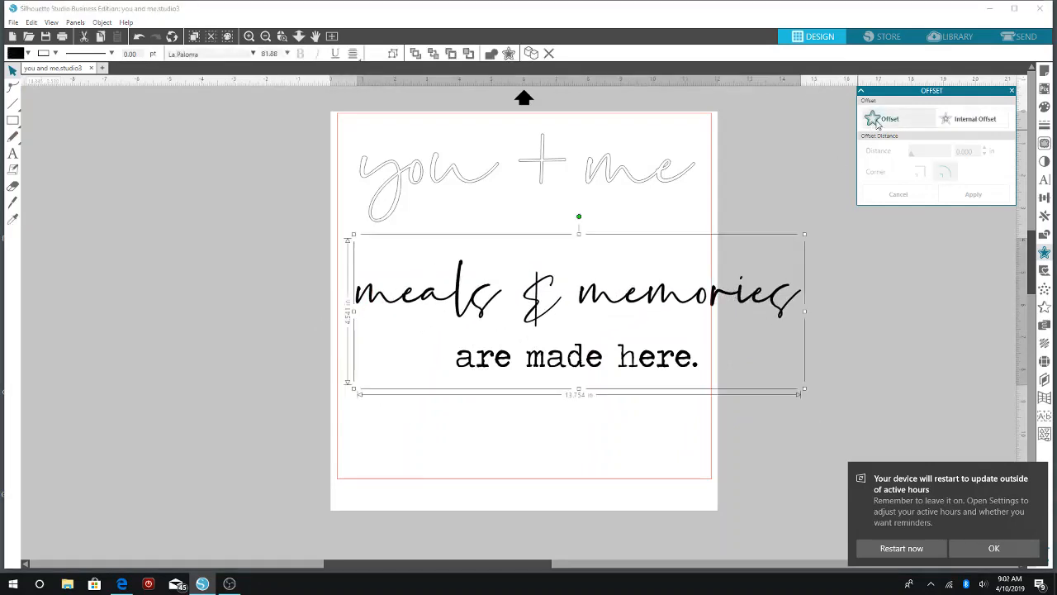
click(877, 124)
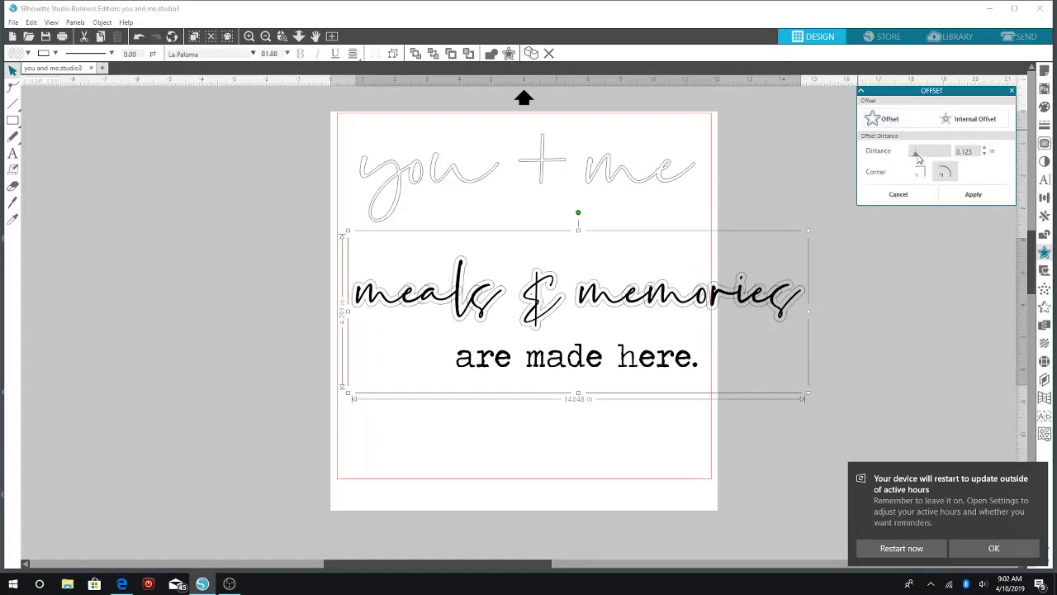
click(905, 160)
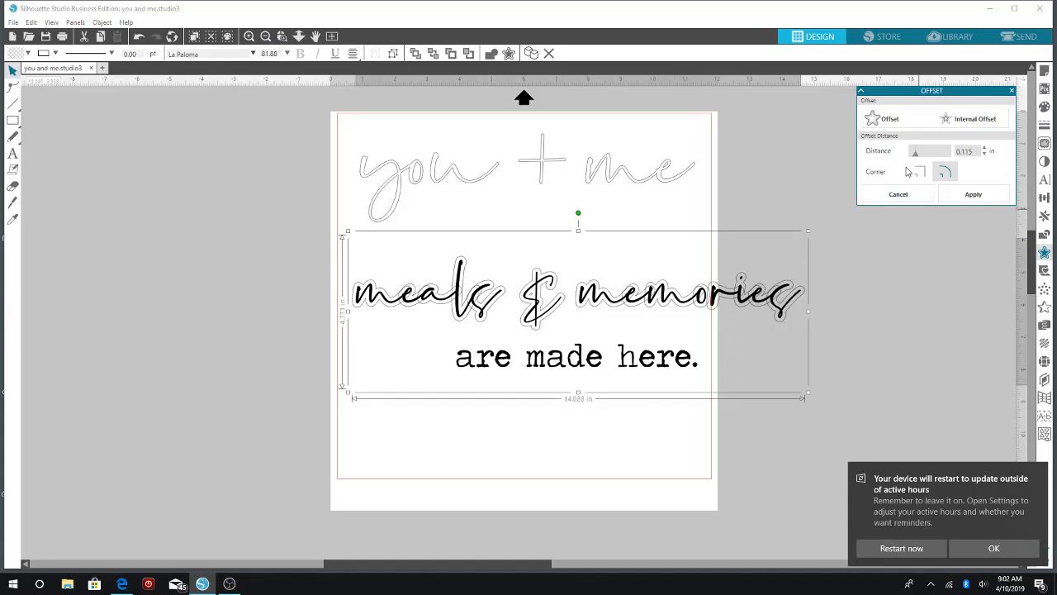
drag(914, 159, 909, 158)
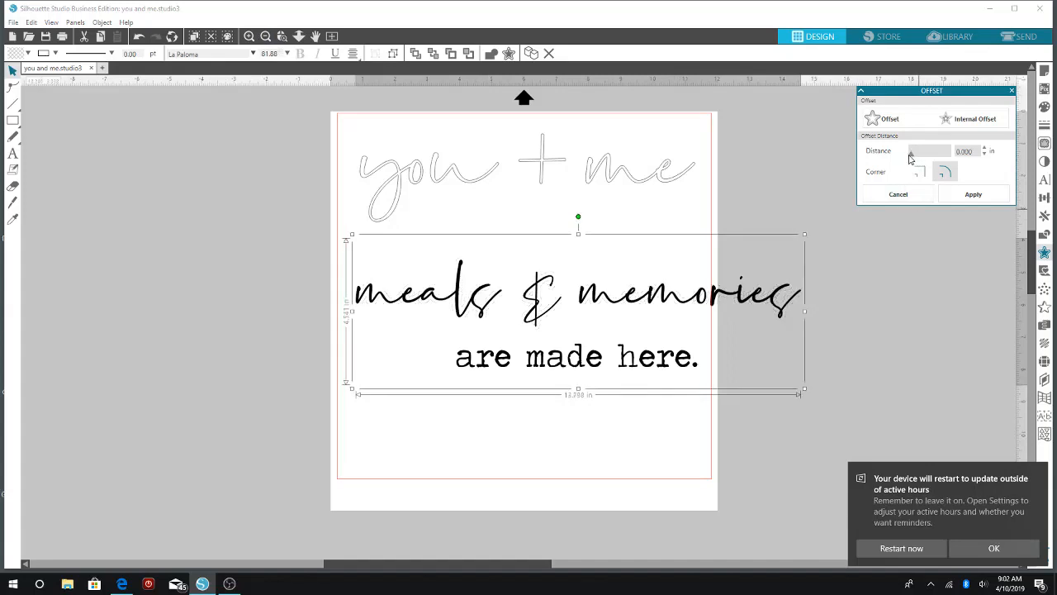
click(986, 151)
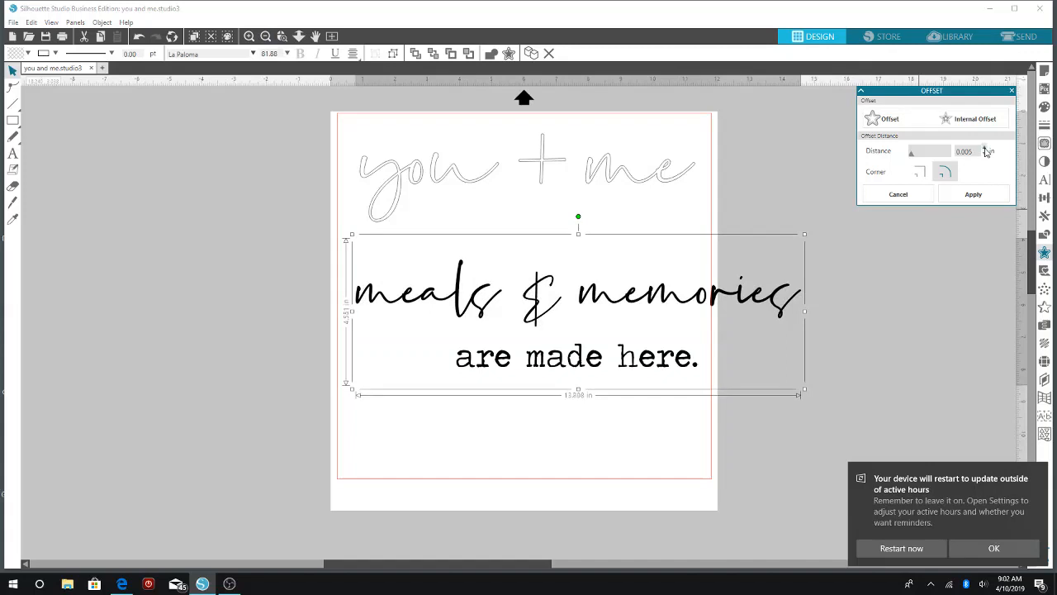
click(986, 151)
click(986, 151)
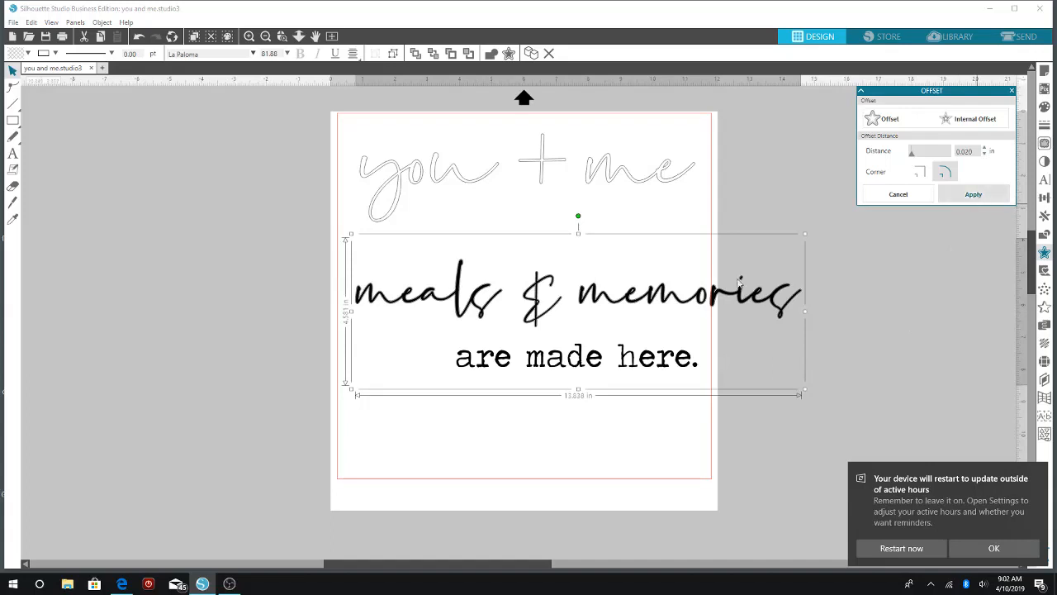
Move the original "meals & memories" below "are made here." and fill all the offset lettering pieces with black.
click(718, 298)
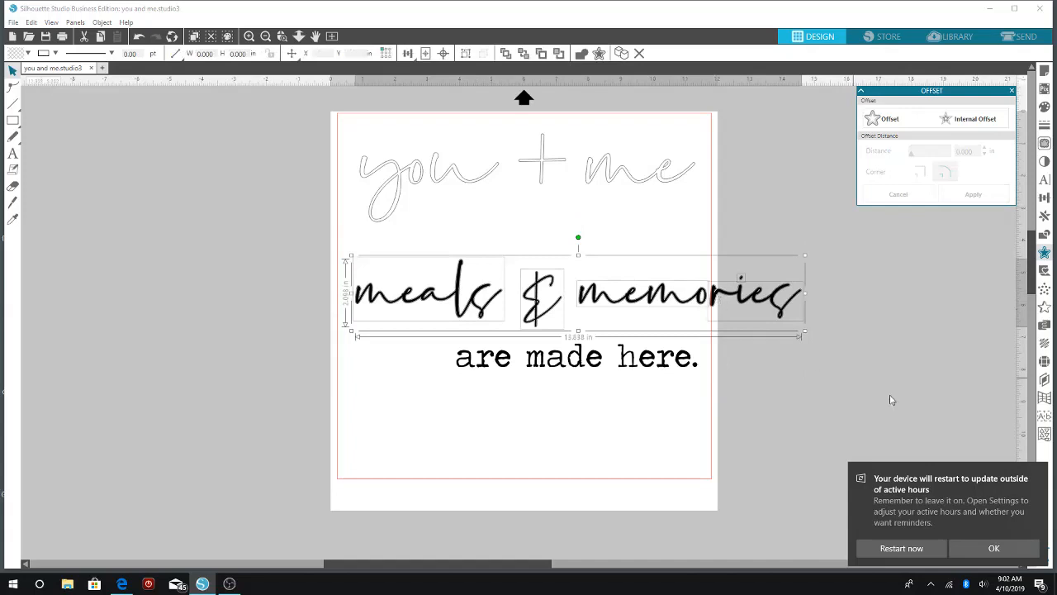
drag(714, 312, 695, 467)
click(614, 302)
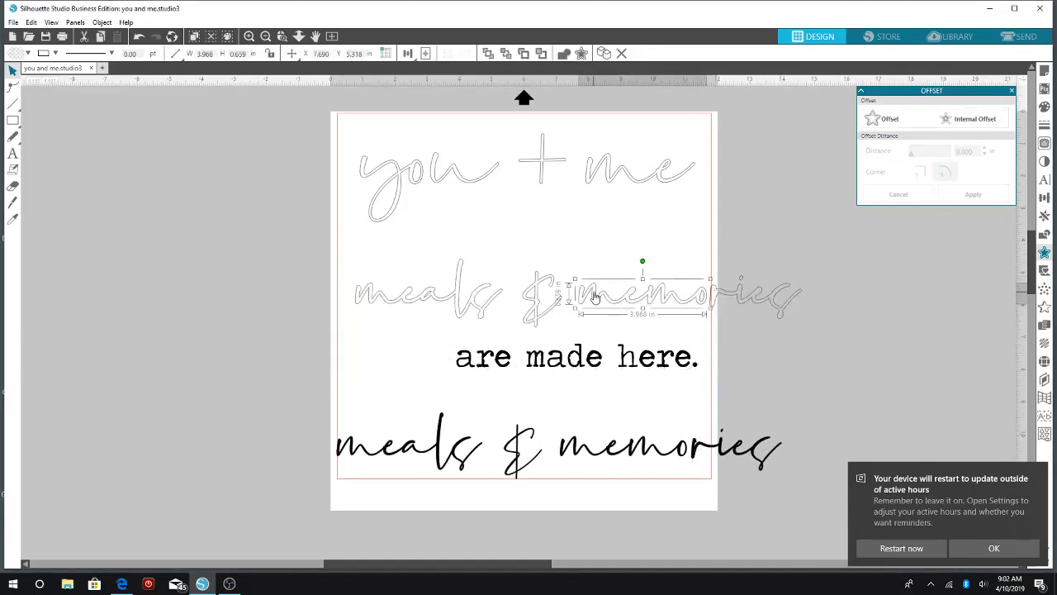
click(360, 249)
drag(655, 299, 805, 335)
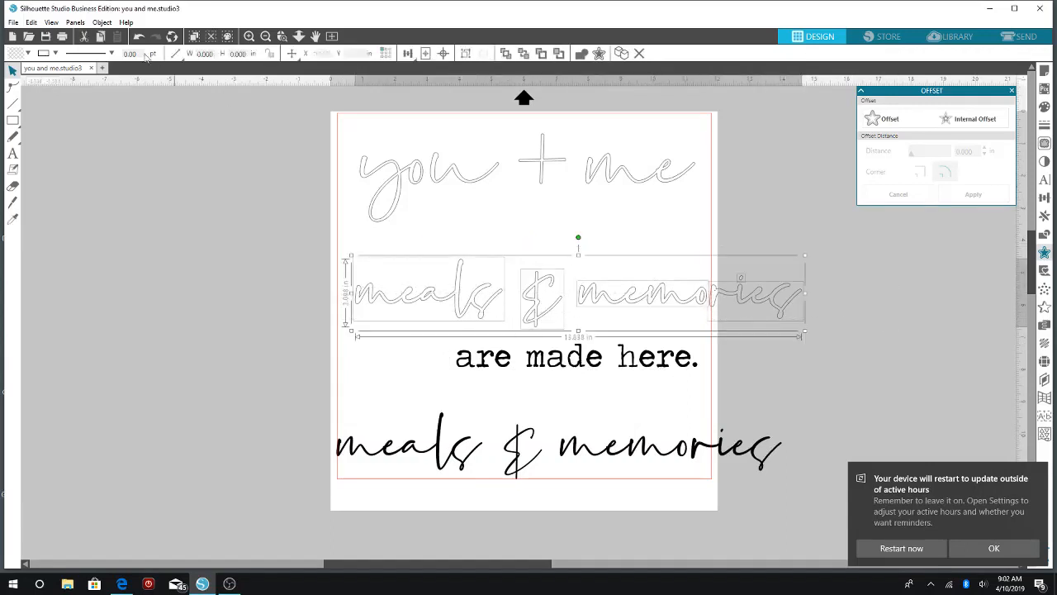
click(27, 53)
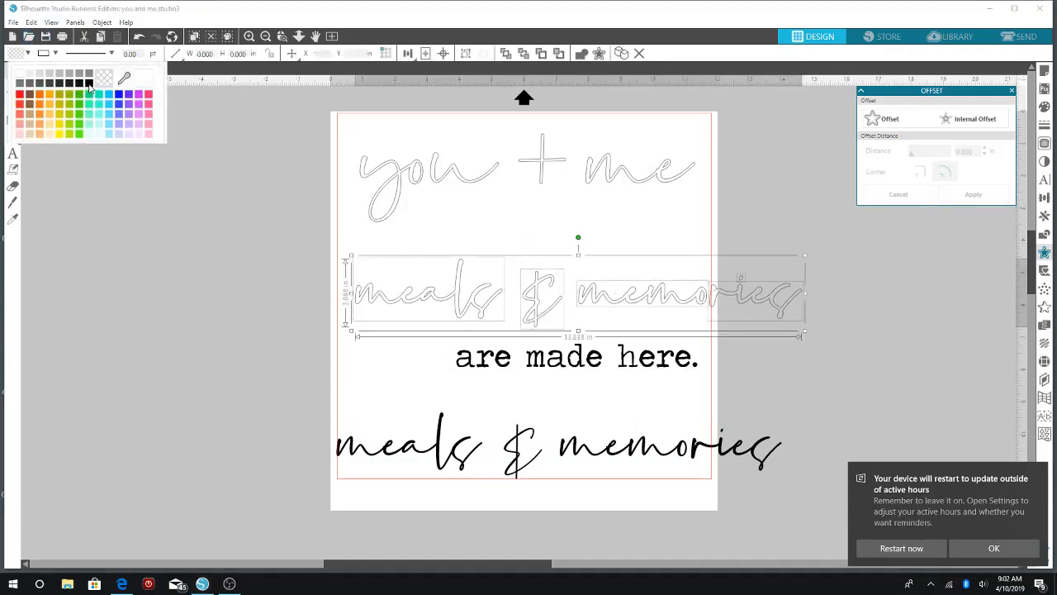
click(89, 85)
click(290, 283)
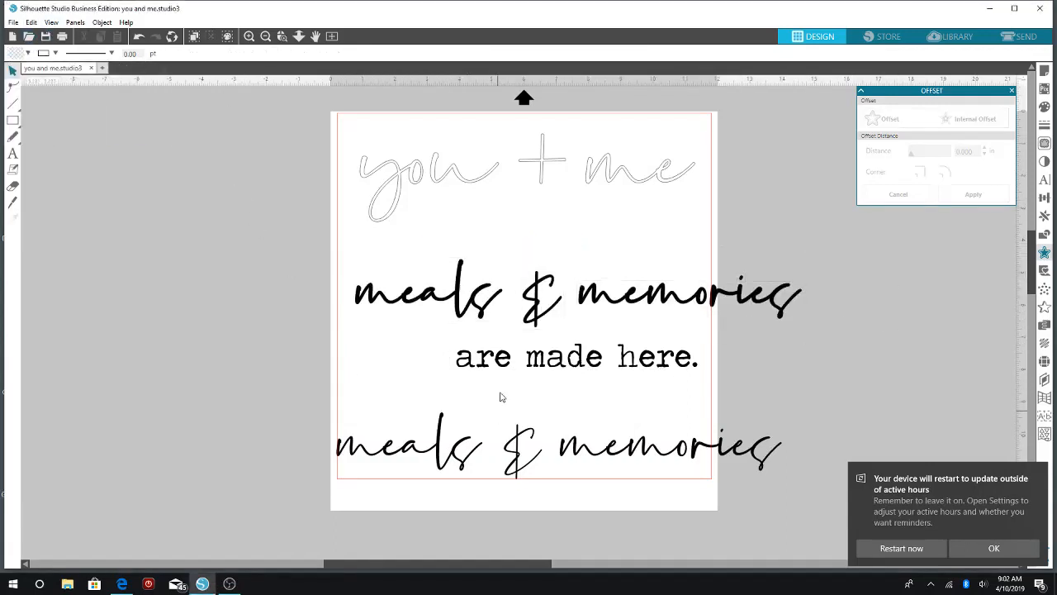
Pull the offset ampersand off the page and delete all the thickened "meals & memories" offset pieces.
drag(541, 307, 246, 312)
drag(207, 255, 808, 304)
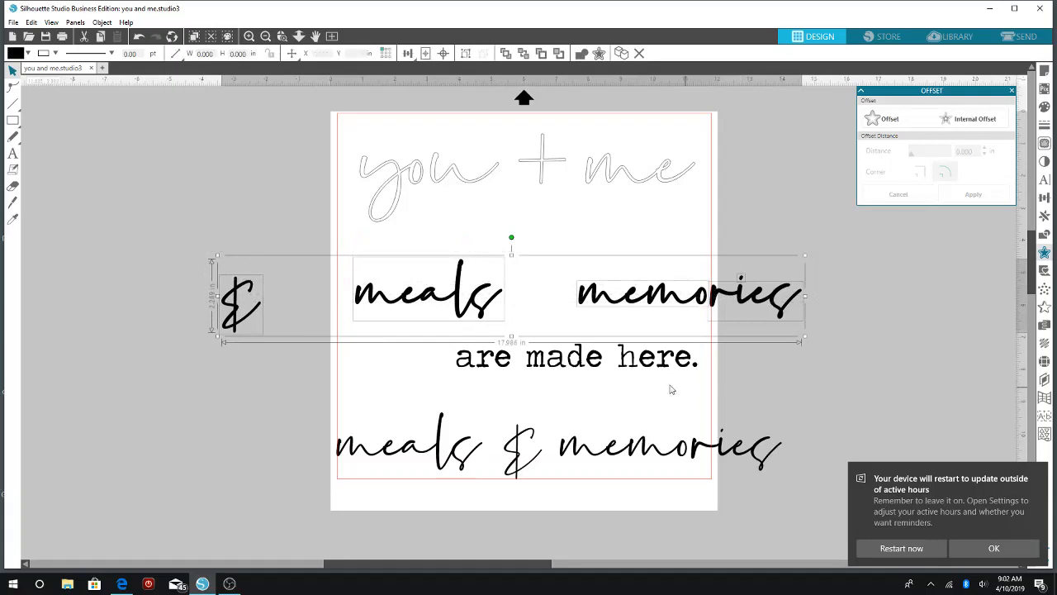
key(Delete)
Move the original "meals & memories" above "are made here." and align the two lines on their horizontal centers.
drag(665, 454, 688, 299)
click(639, 363)
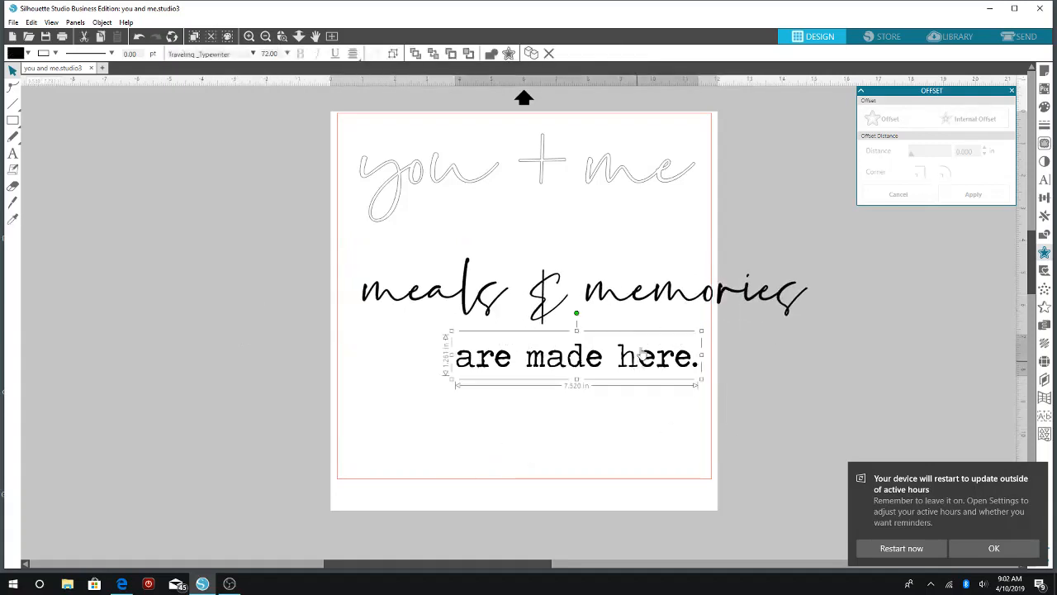
shift+click(645, 312)
click(375, 53)
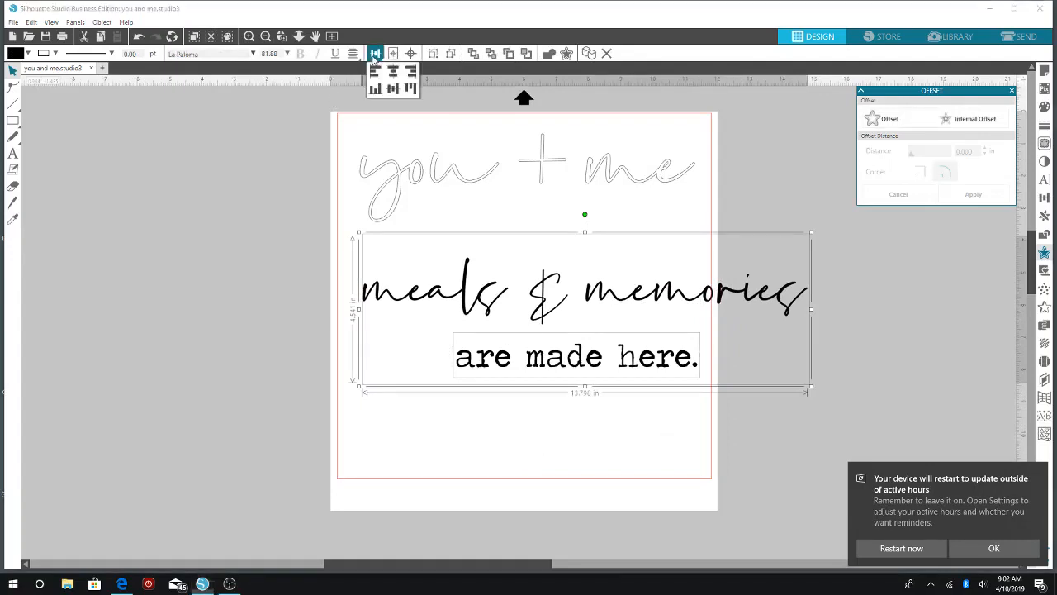
click(392, 72)
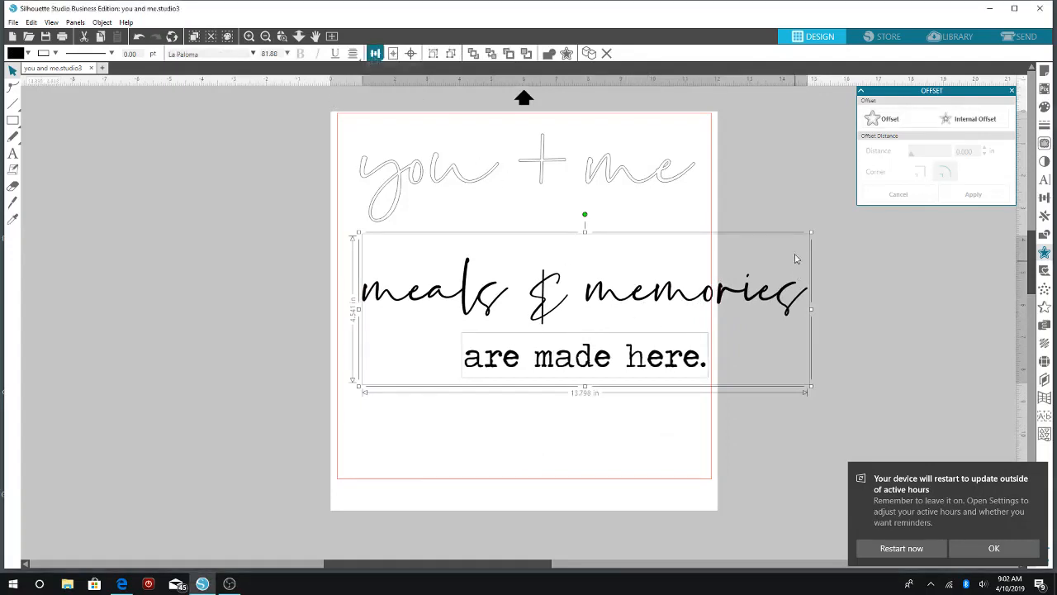
Scale both text lines together down to about 10.16 in wide so they fit within the cut border.
drag(794, 240, 691, 259)
drag(582, 321, 582, 303)
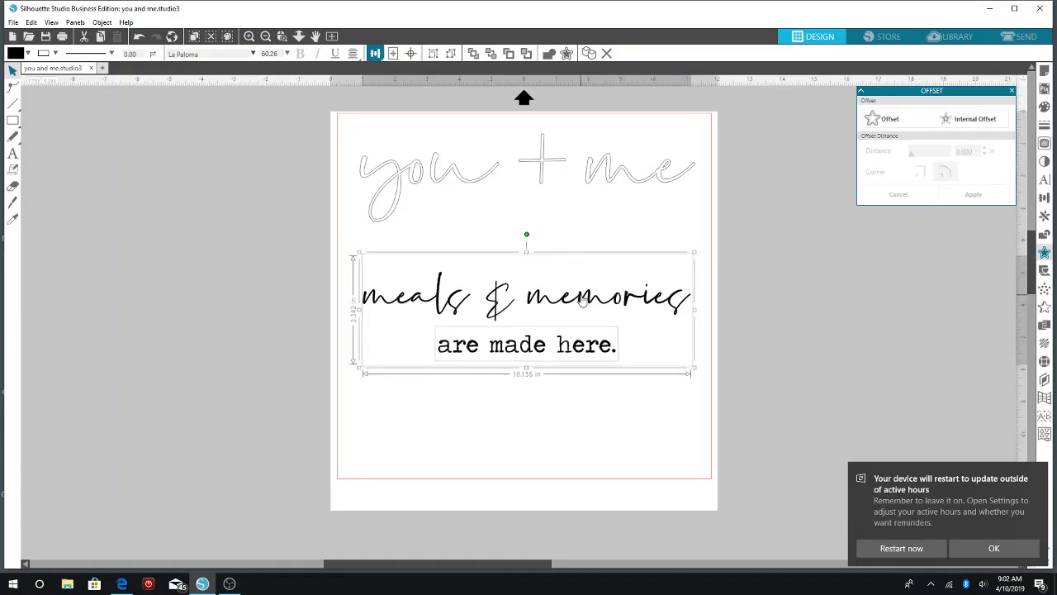
click(677, 342)
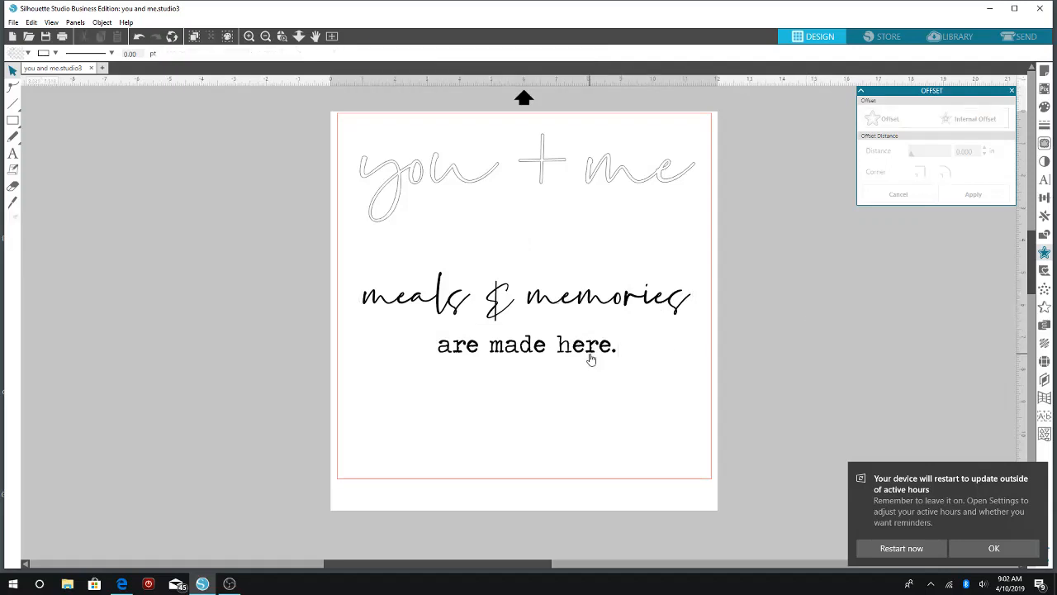
Make a compound path from "meals & memories" and "are made here." and move it up beneath "you + me".
drag(330, 265, 677, 359)
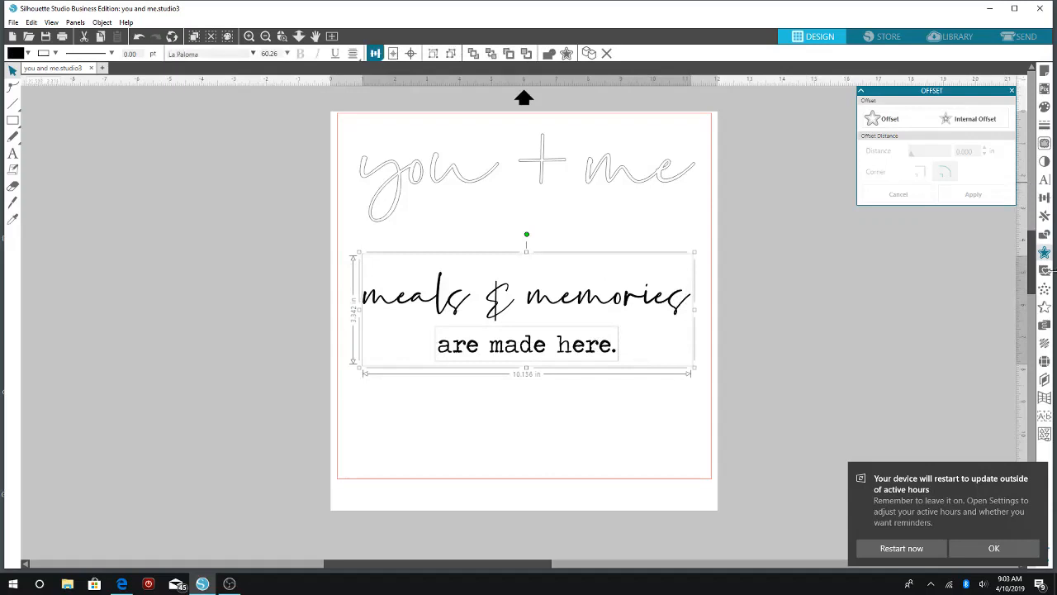
click(1044, 234)
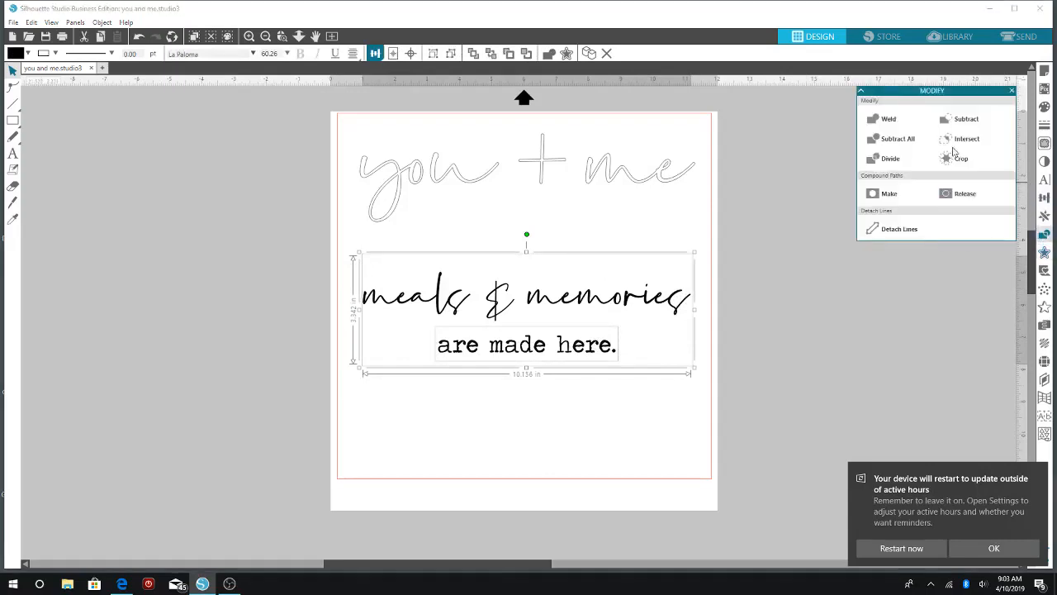
click(889, 194)
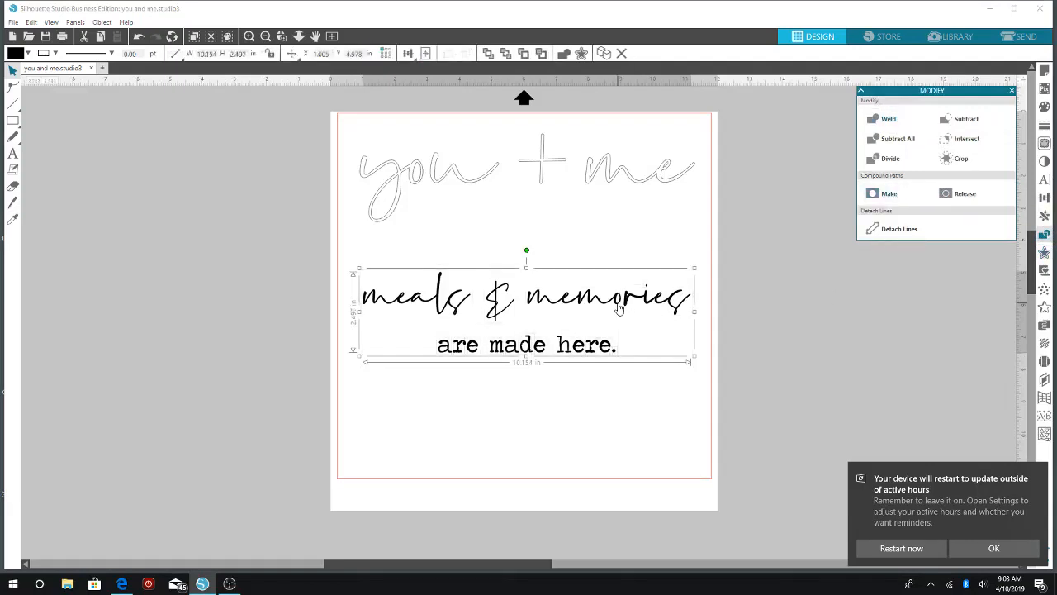
drag(607, 306, 601, 262)
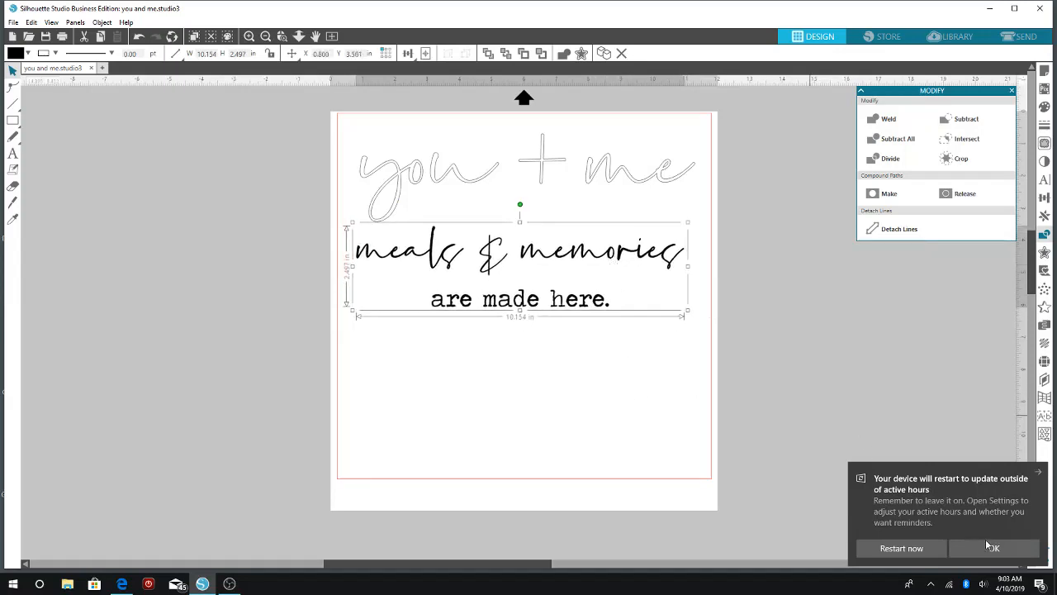
Dismiss the device restart notification and set the compound phrase's cut style to Cut in the send settings.
click(988, 543)
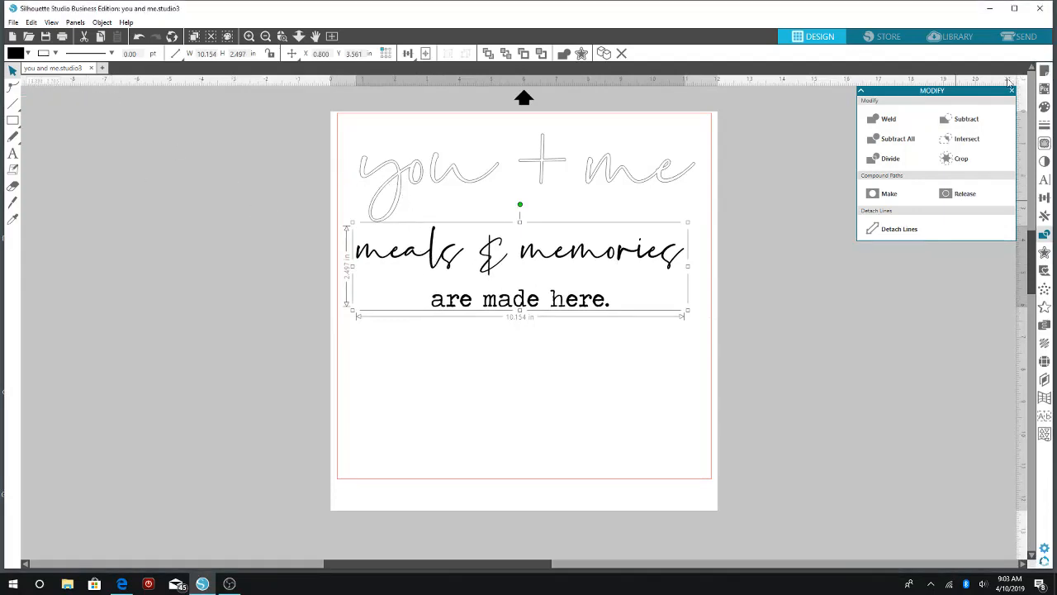
click(1019, 37)
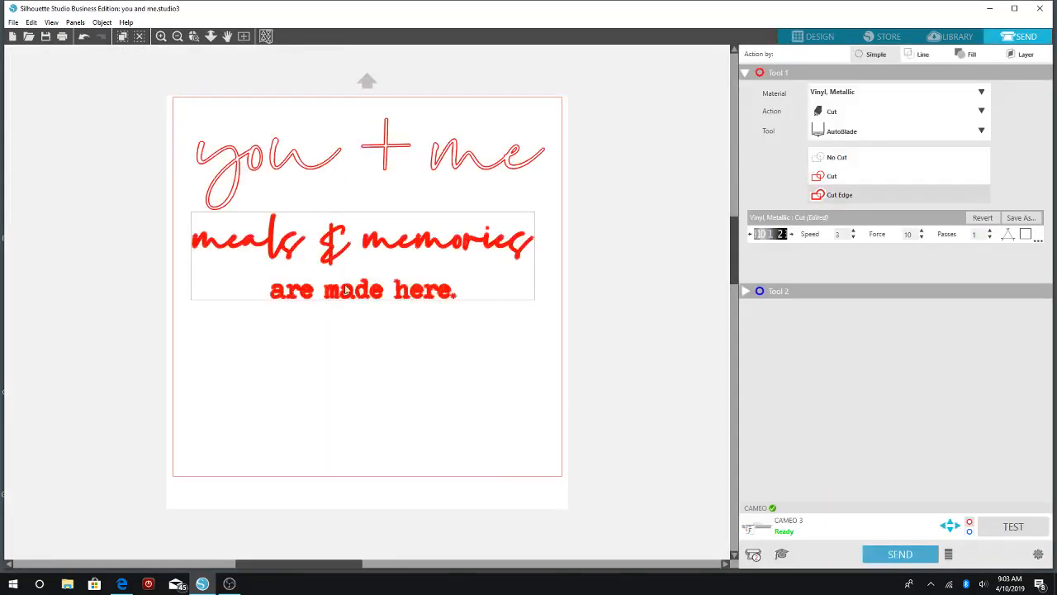
click(846, 177)
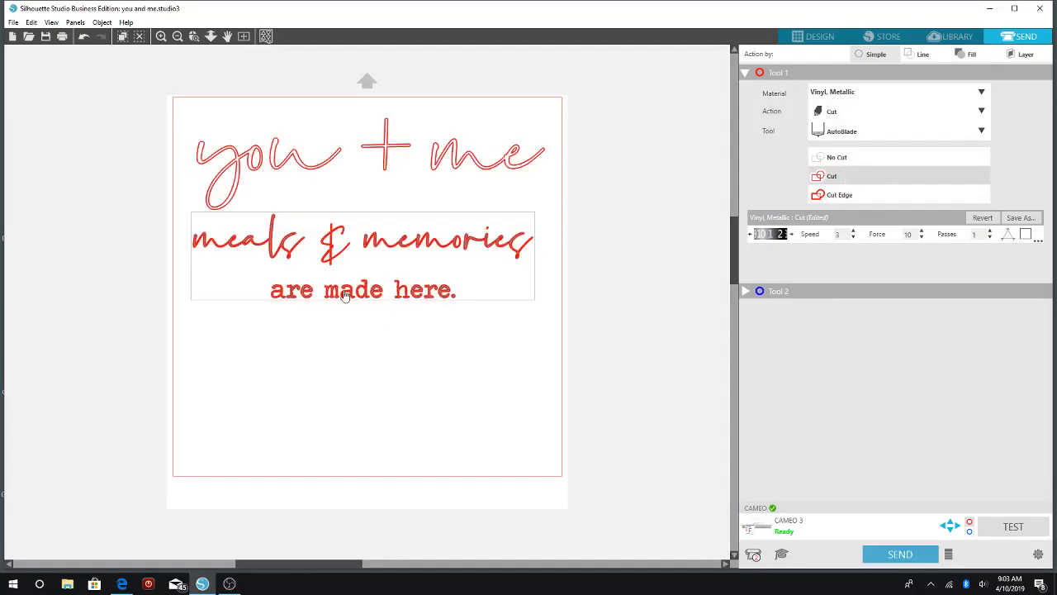
Move "you + me" into the upper-left corner of the cut area and place the "meals & memories" phrase closely beneath it.
drag(327, 257, 326, 283)
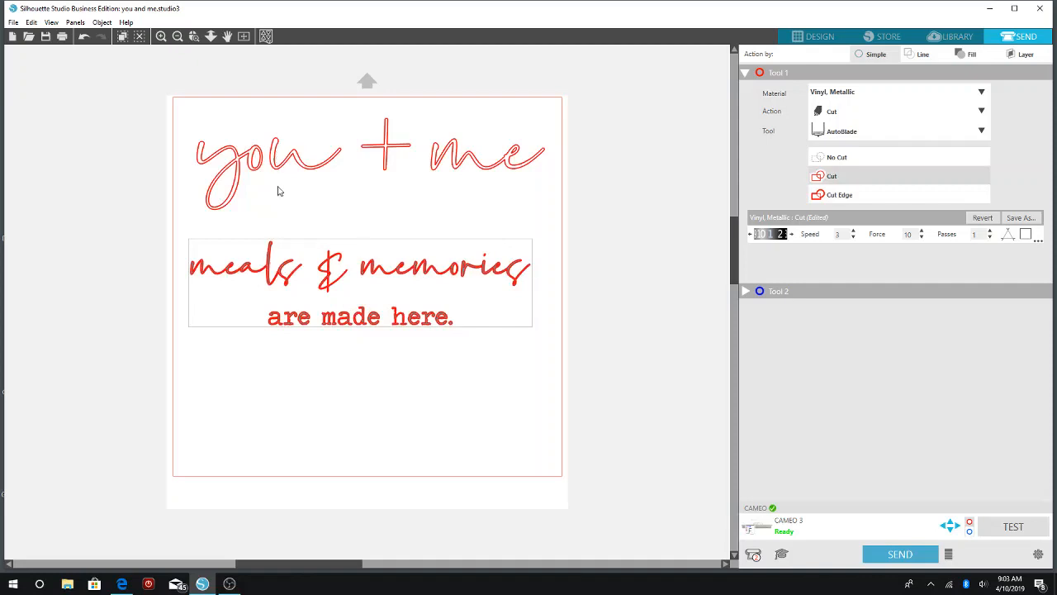
drag(271, 166, 257, 149)
drag(334, 277, 326, 219)
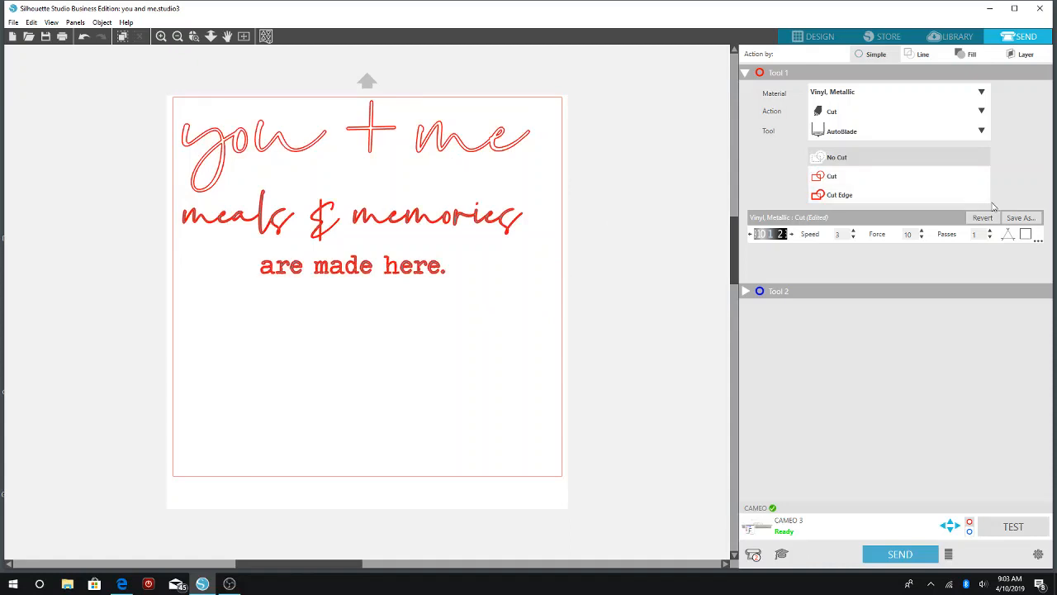
Return to the design view and enlarge the "meals & memories are made here." phrase to about 16.39 in wide, starting just inside the left cut border.
click(820, 37)
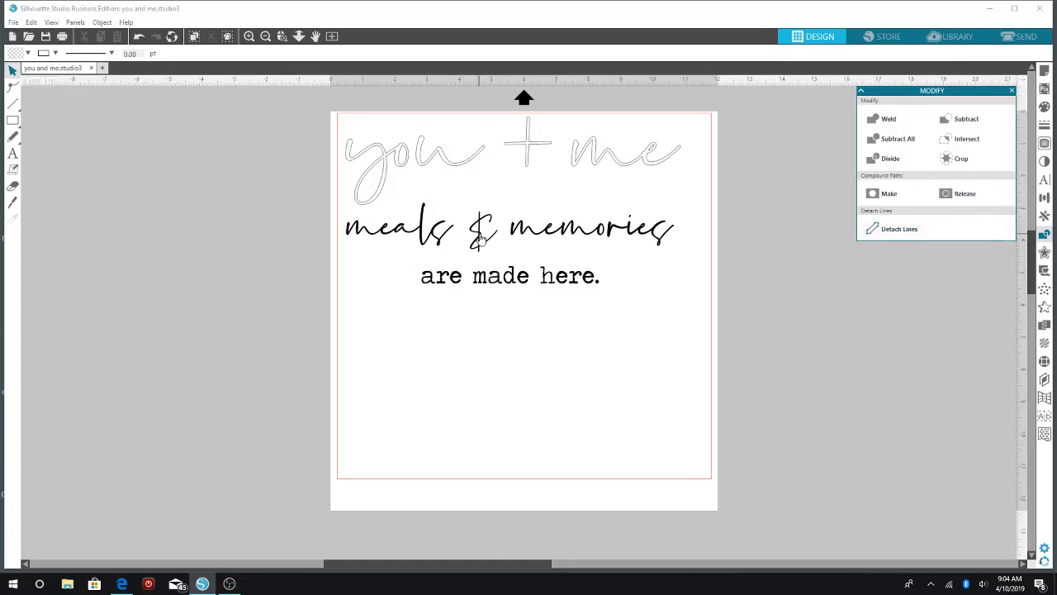
drag(481, 236, 471, 268)
click(612, 264)
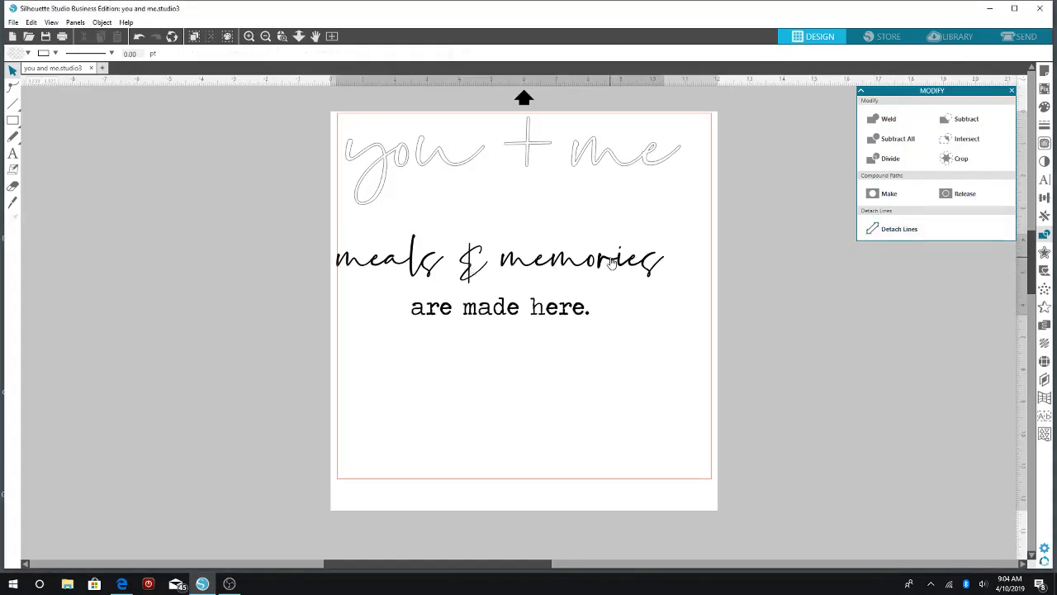
drag(813, 180, 869, 180)
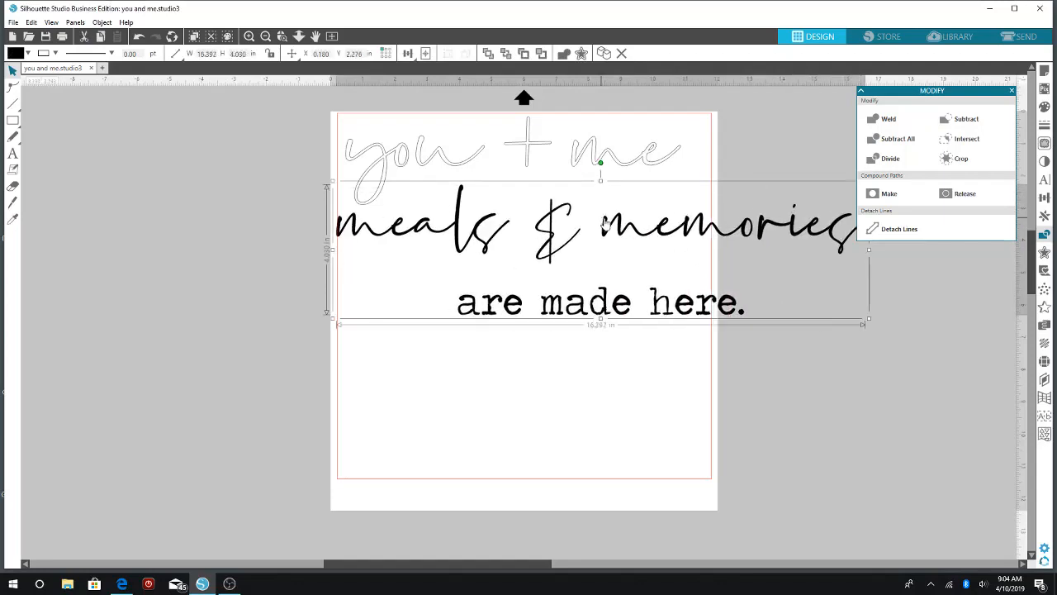
drag(618, 228, 630, 232)
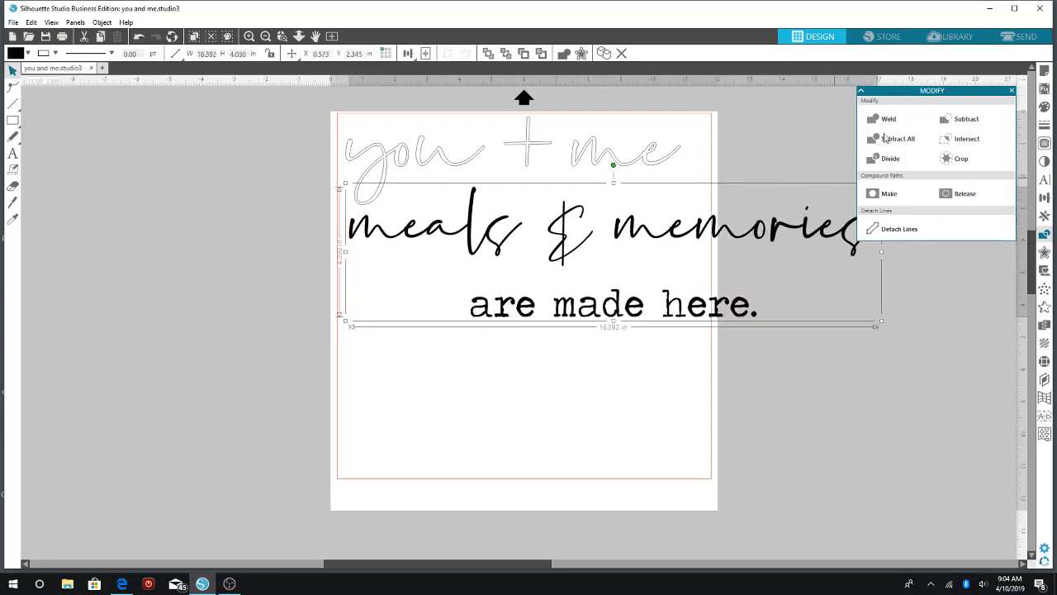
Set the page height to 17.875 in and move "you + me" off the left side of the page.
click(1045, 72)
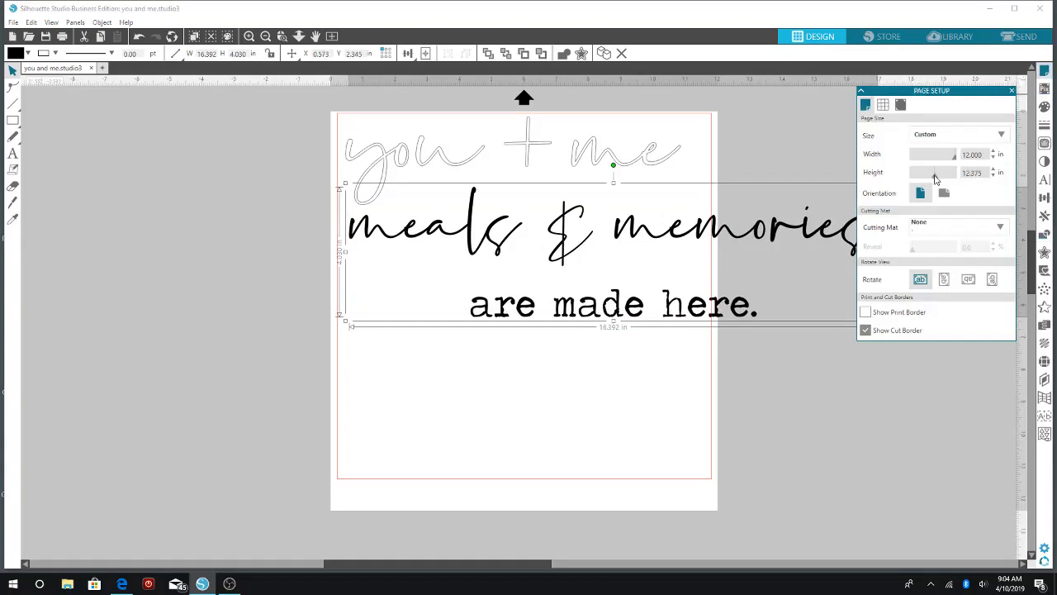
mouse_move(936, 180)
mouse_down()
mouse_move(961, 182)
mouse_move(938, 181)
mouse_up()
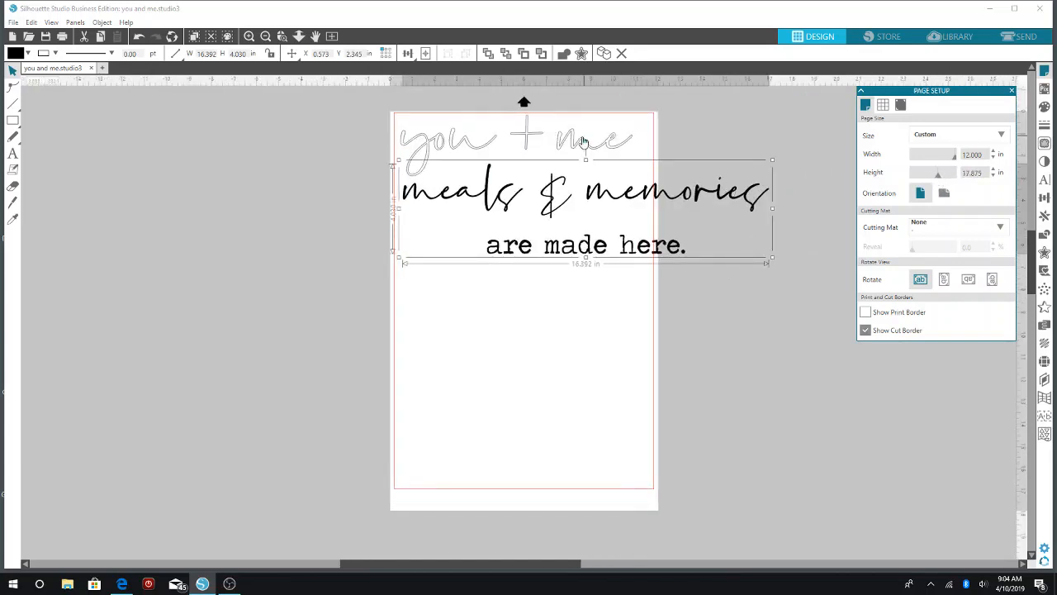
drag(559, 142, 286, 148)
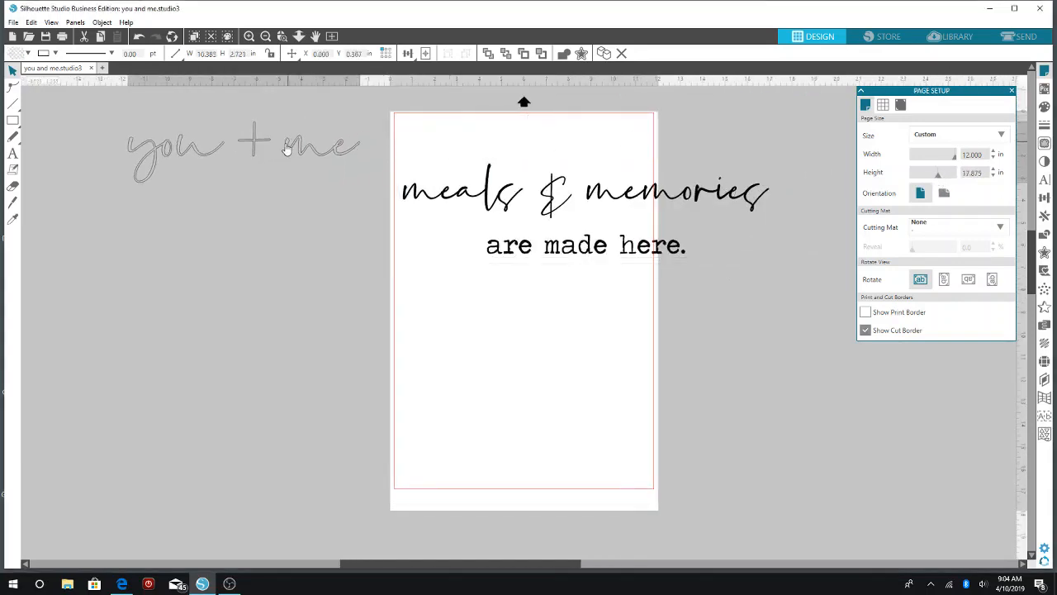
Rotate the "meals & memories are made here." phrase 90° clockwise and fit it inside the page's left cut border.
click(582, 202)
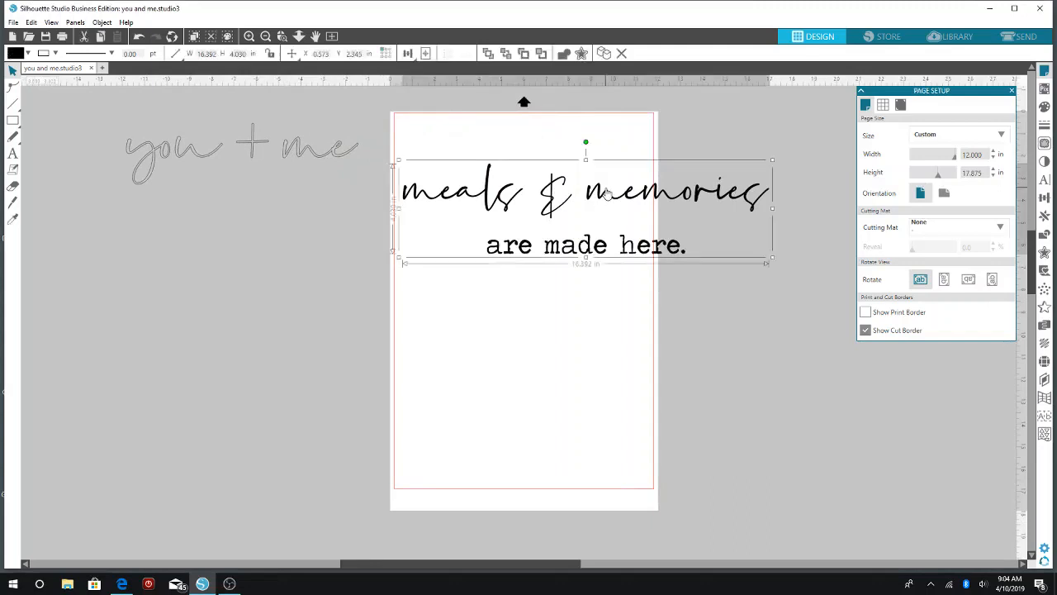
click(102, 22)
mouse_move(131, 74)
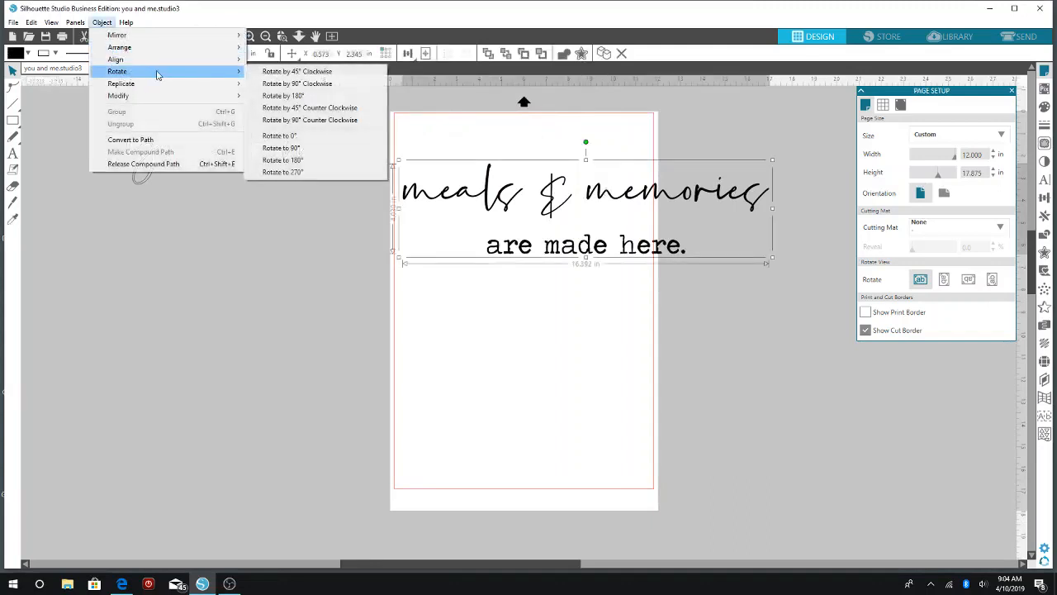
click(277, 84)
drag(548, 182, 407, 274)
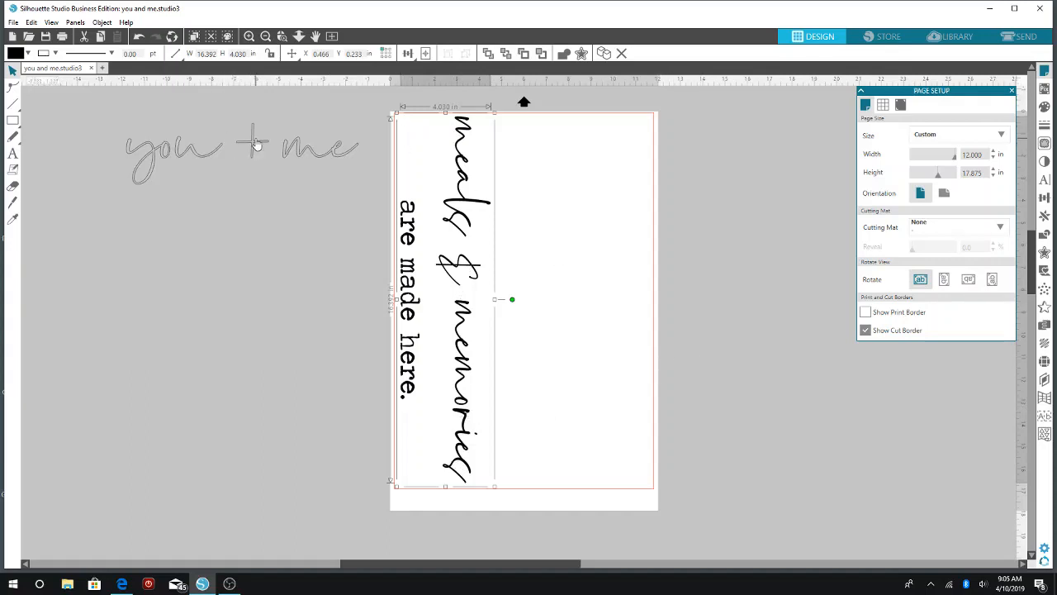
Bring "you + me" onto the page, rotate it 90° clockwise, and place it beside the "meals & memories" phrase near the top cut border.
drag(257, 145, 645, 233)
click(210, 36)
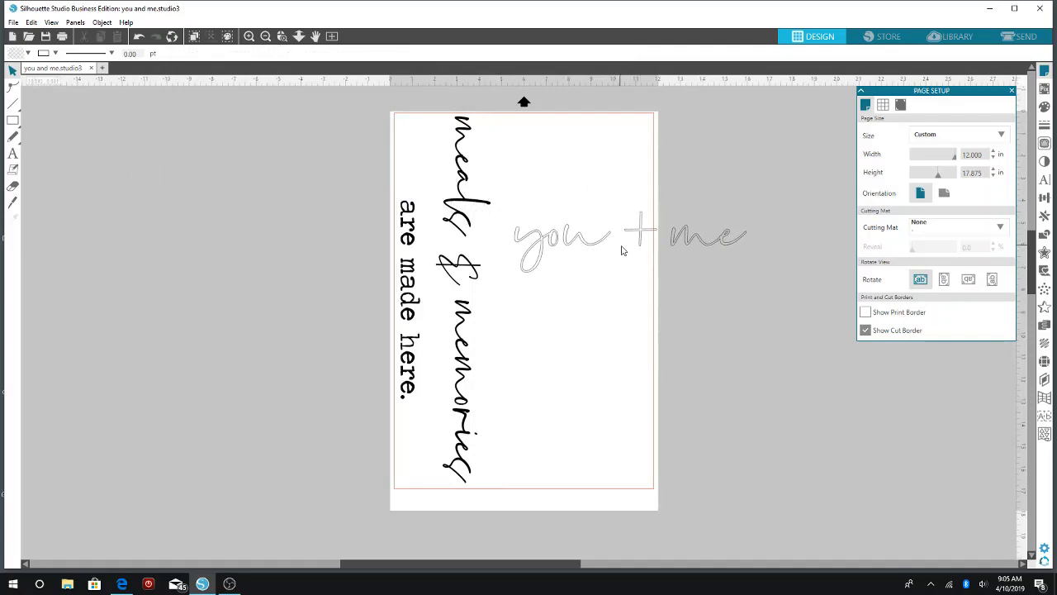
click(580, 239)
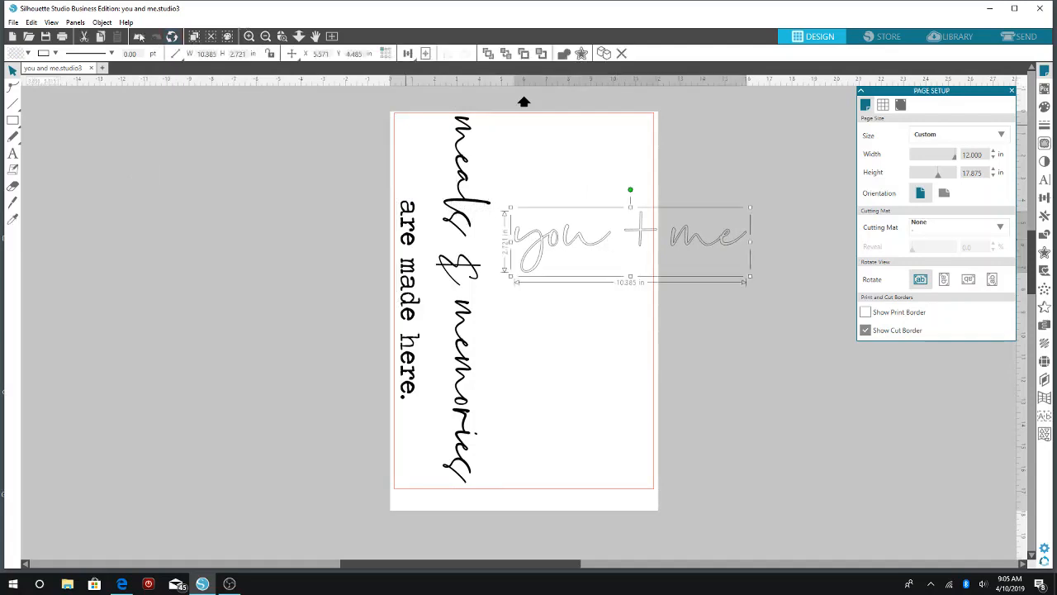
click(101, 22)
mouse_move(128, 72)
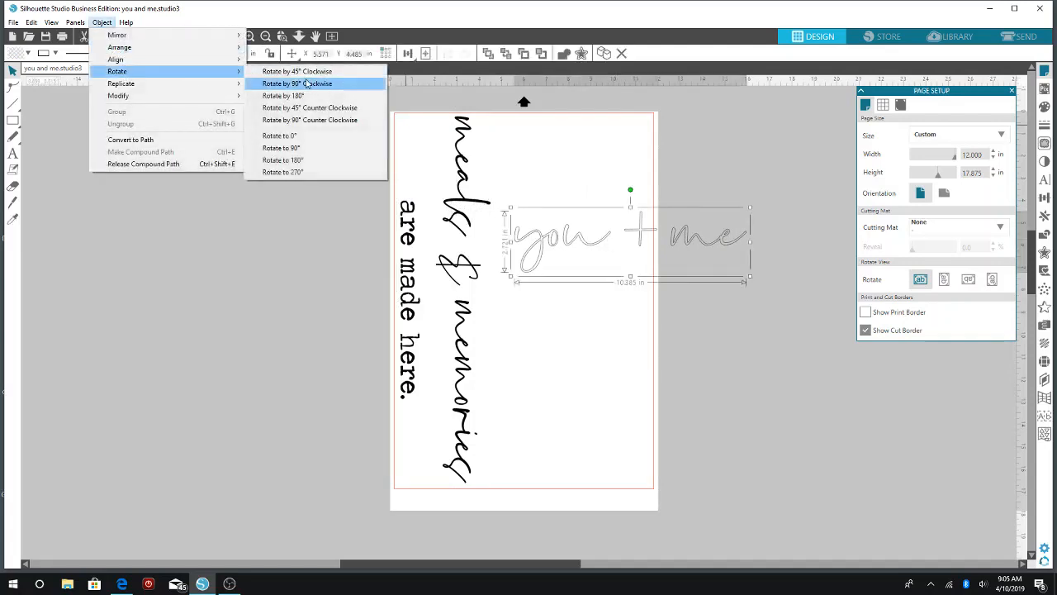
click(306, 84)
drag(634, 181, 539, 174)
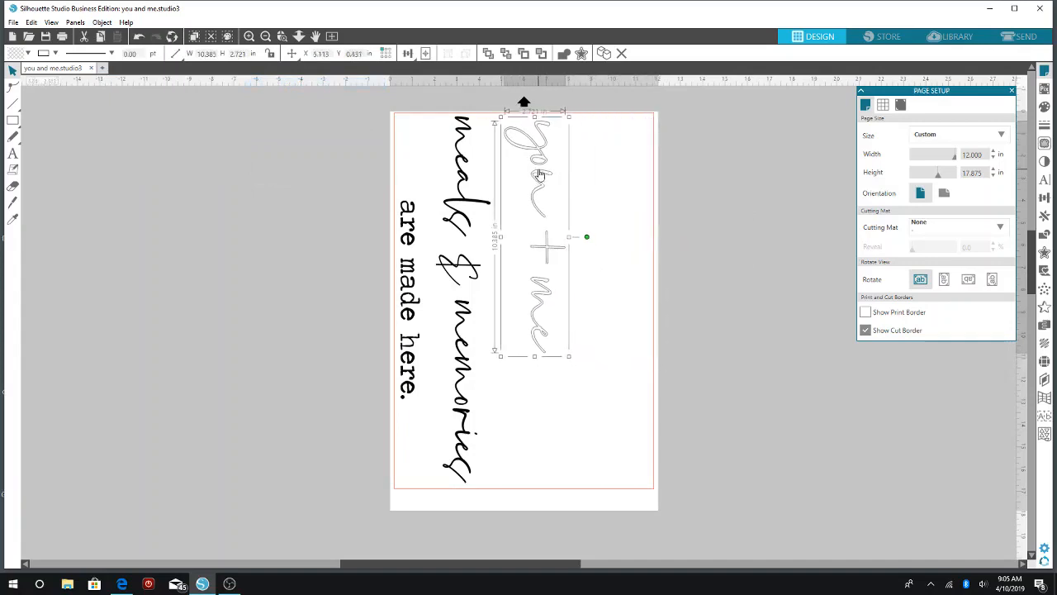
click(673, 246)
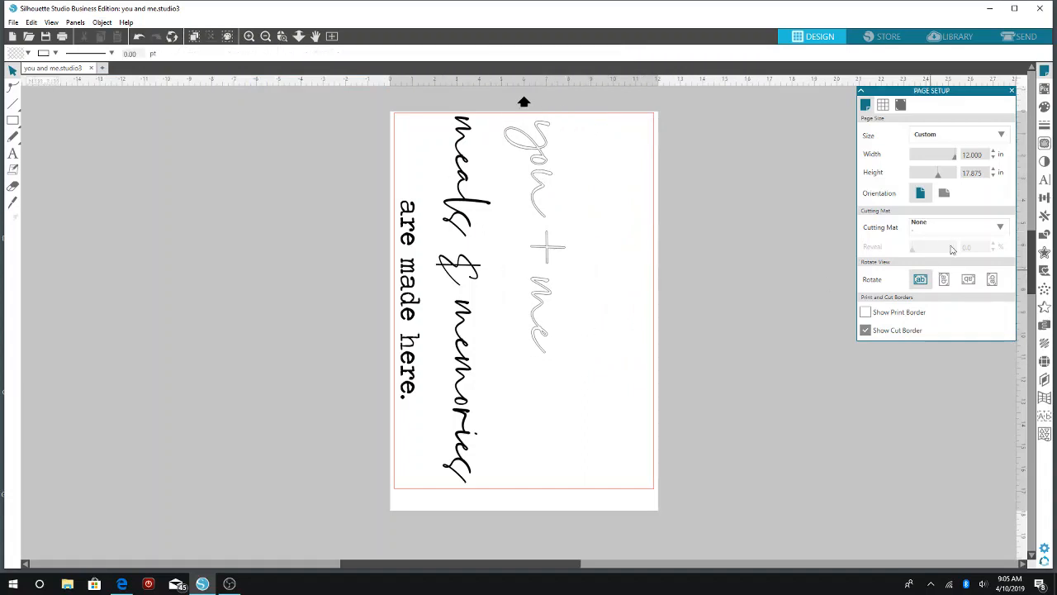
Review the available cutting mat sizes and keep the cutting mat set to None.
click(921, 224)
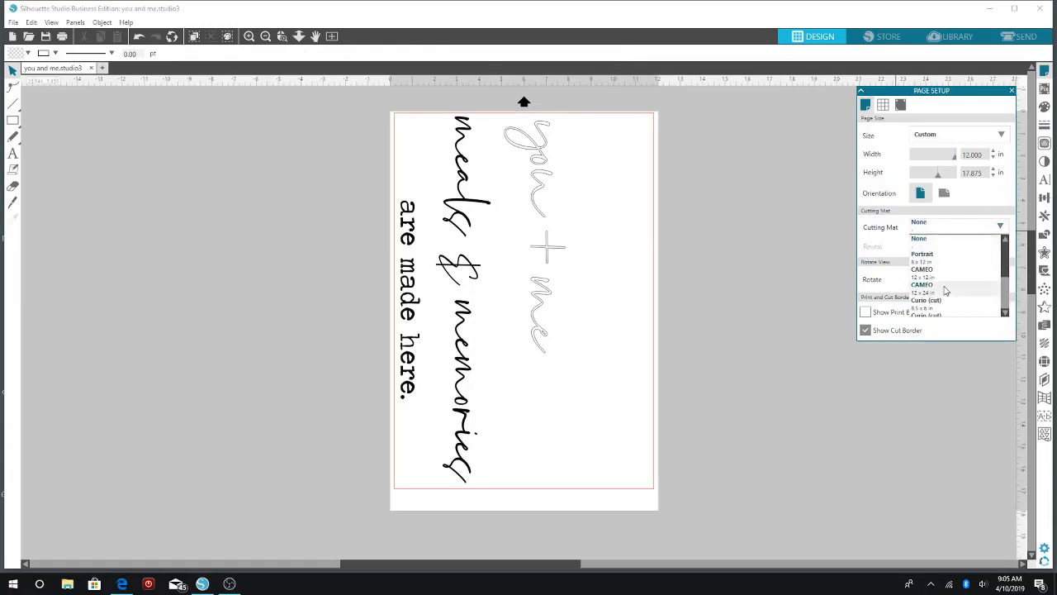
scroll(947, 291, down, 2)
scroll(946, 291, up, 3)
click(925, 240)
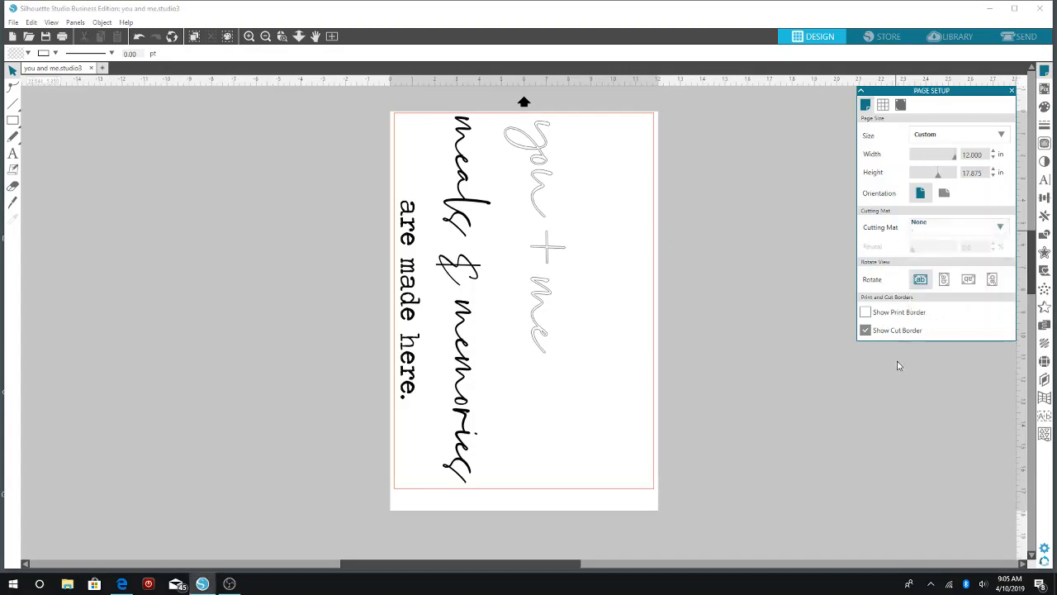